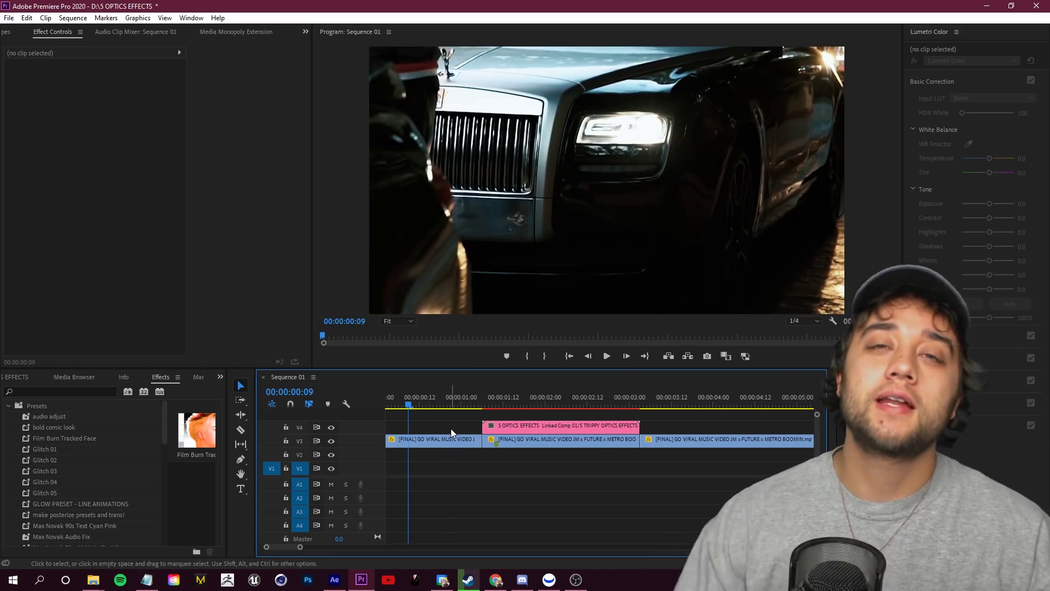
Preview the linked composition clip in the sequence around 00:00:01:07.
{"action": "key", "text": "space"}
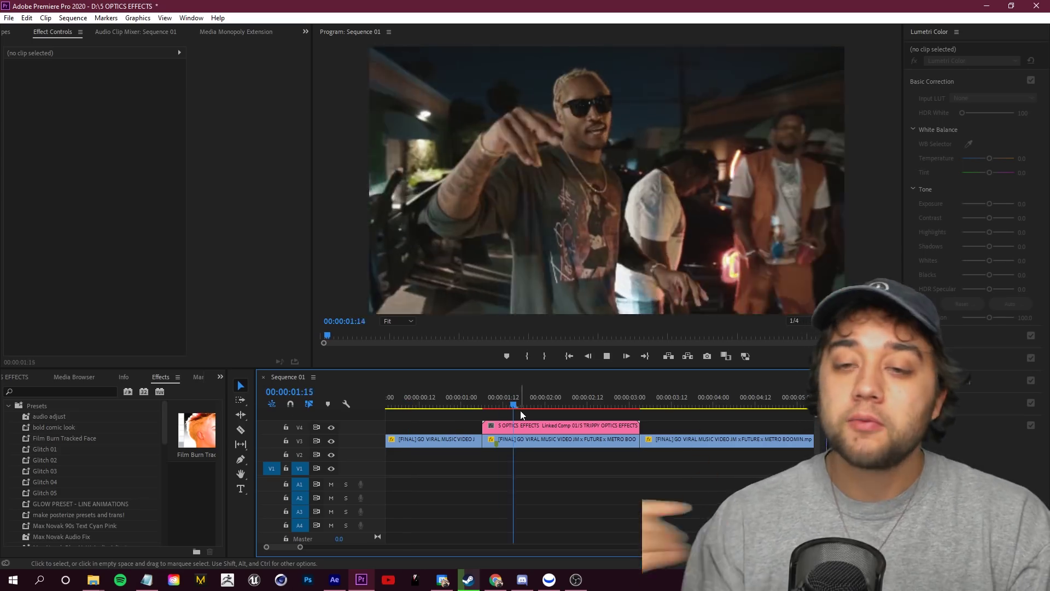
{"action": "left_click", "coordinate": [485, 404]}
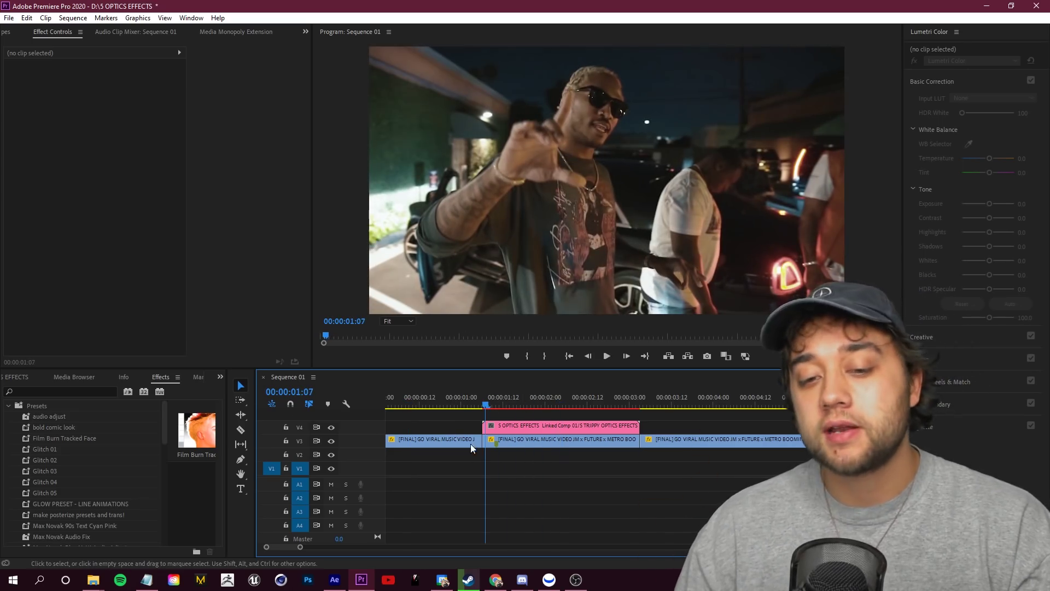
{"action": "right_click", "coordinate": [517, 425]}
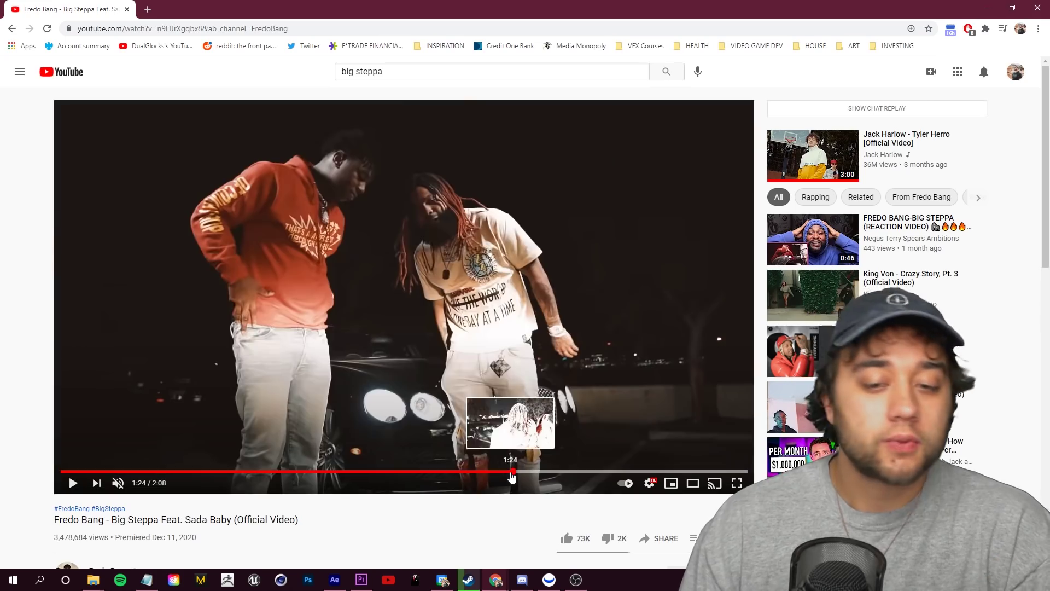
Review the stretched-image effect in the Big Steppa music video around 1:24 in full screen.
{"action": "left_click", "coordinate": [76, 487]}
{"action": "left_click", "coordinate": [77, 487]}
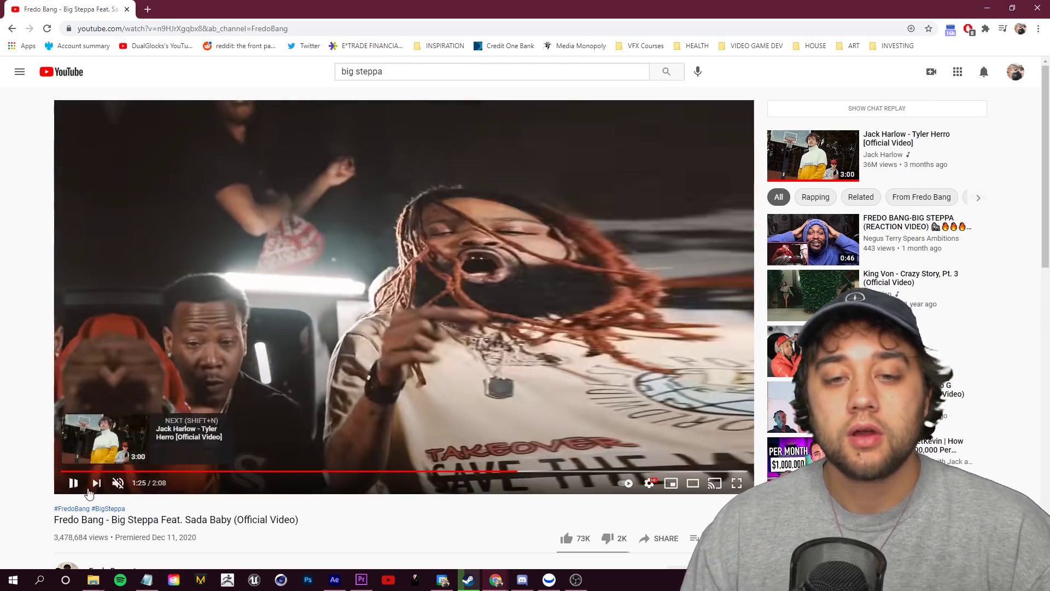
{"action": "left_click", "coordinate": [737, 483]}
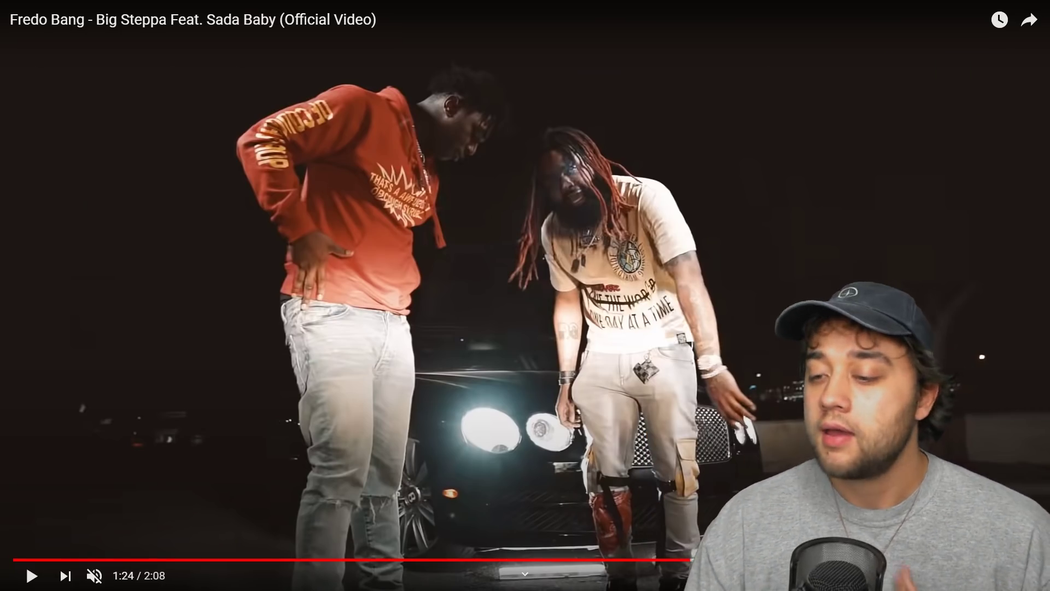
{"action": "key", "text": "Escape"}
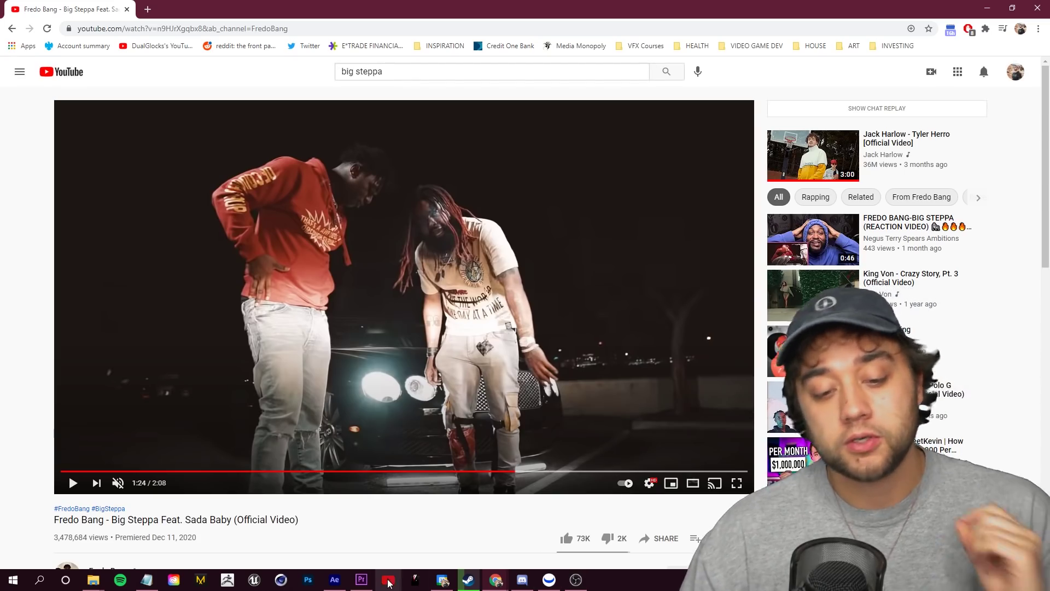
Switch to After Effects, apply the CC Scale Wipe effect to the music video layer and try out its Stretch setting.
{"action": "left_click", "coordinate": [335, 579]}
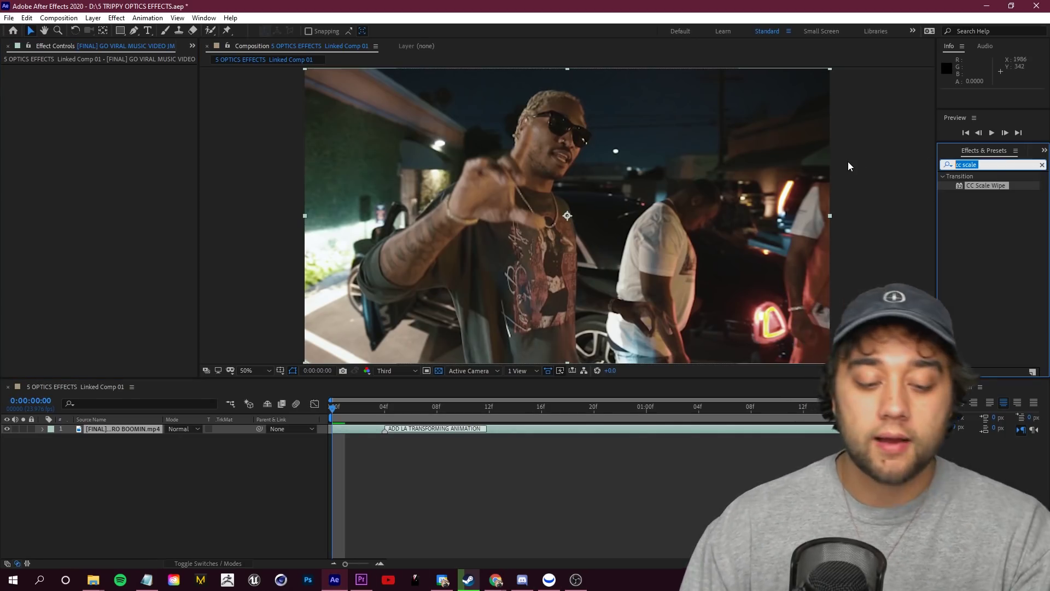
{"action": "type", "text": "cc"}
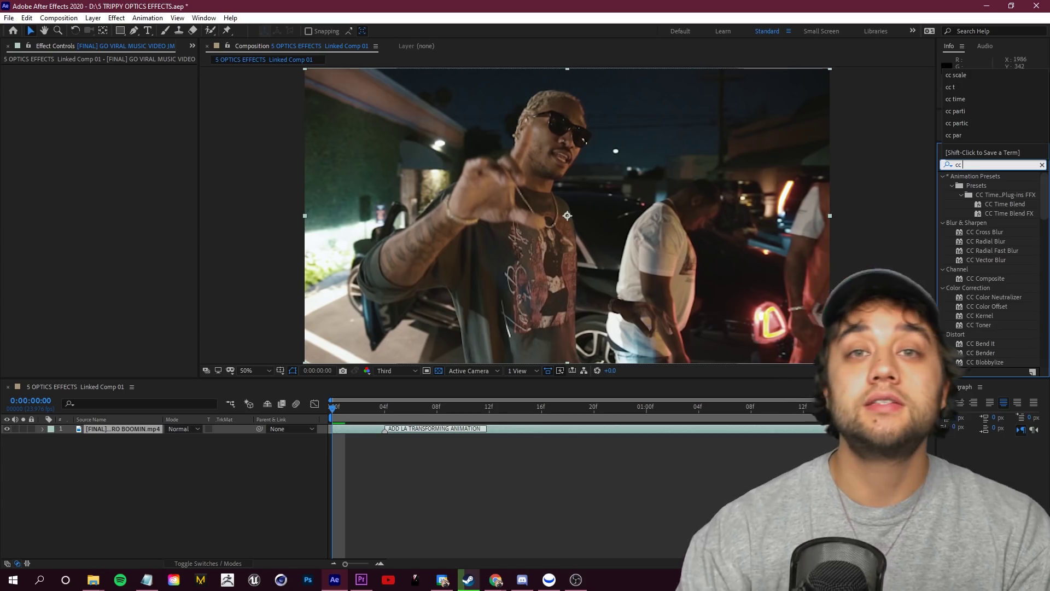
{"action": "type", "text": " scale w"}
{"action": "left_click_drag", "start_coordinate": [1003, 186], "coordinate": [122, 432]}
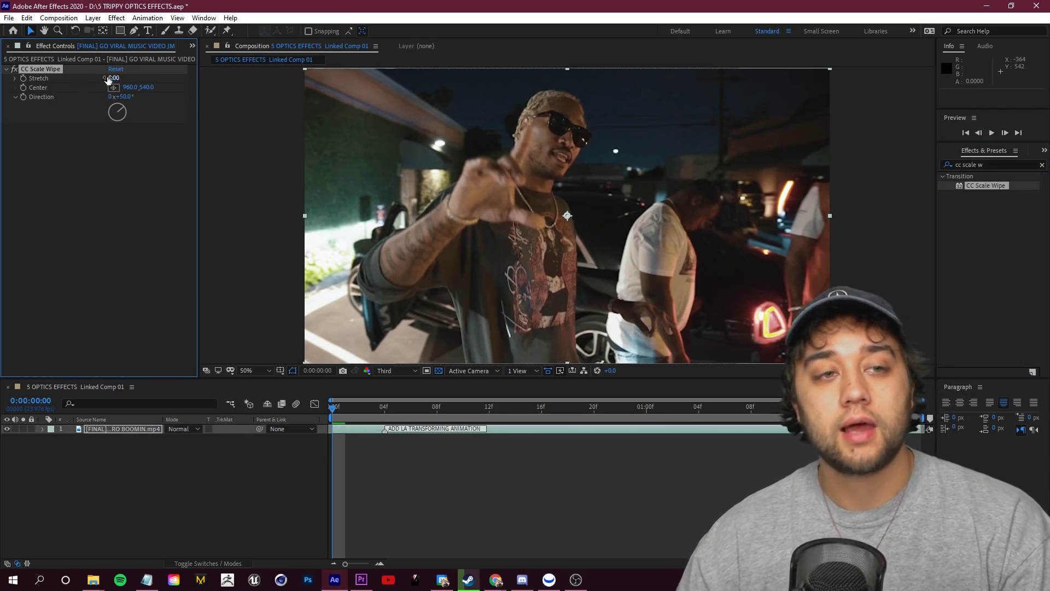
{"action": "left_click_drag", "start_coordinate": [113, 79], "coordinate": [151, 79]}
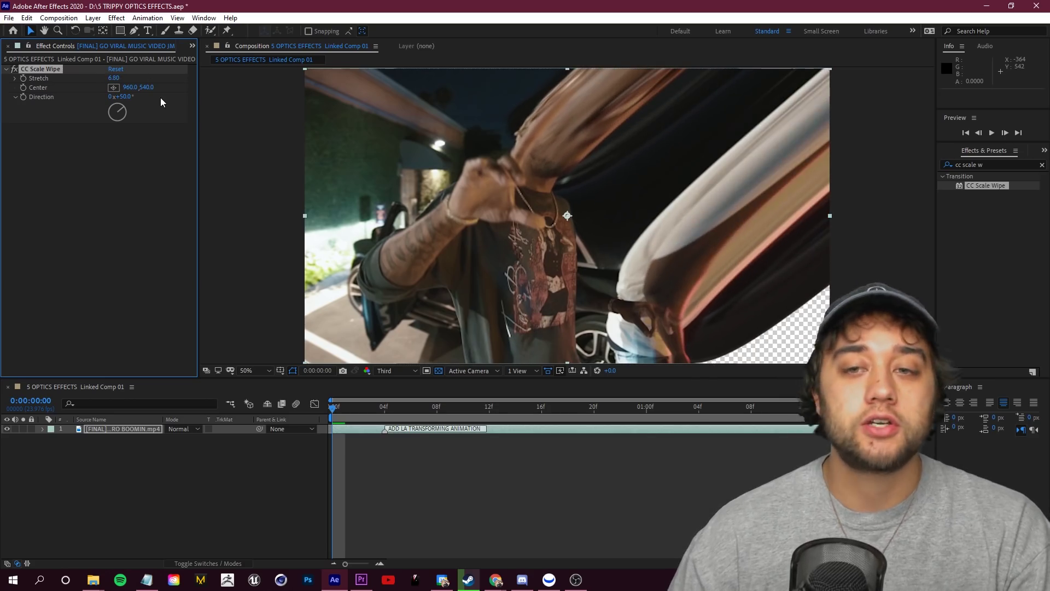
{"action": "key", "text": "ctrl+z"}
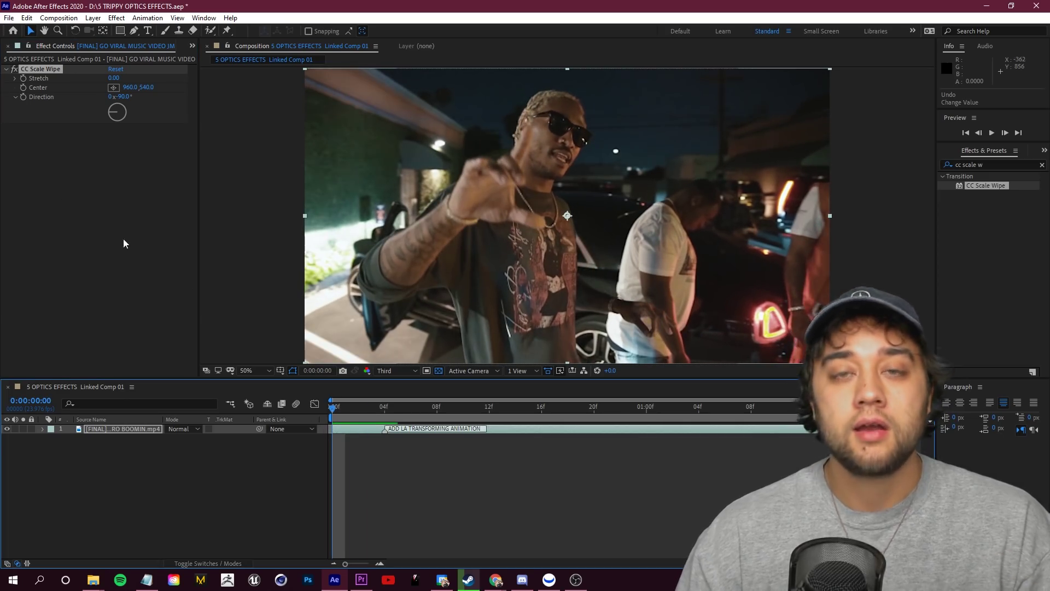
Animate the CC Scale Wipe Stretch from 0 at the first frame to 10 at frame 10, and preview it.
{"action": "left_click", "coordinate": [23, 79]}
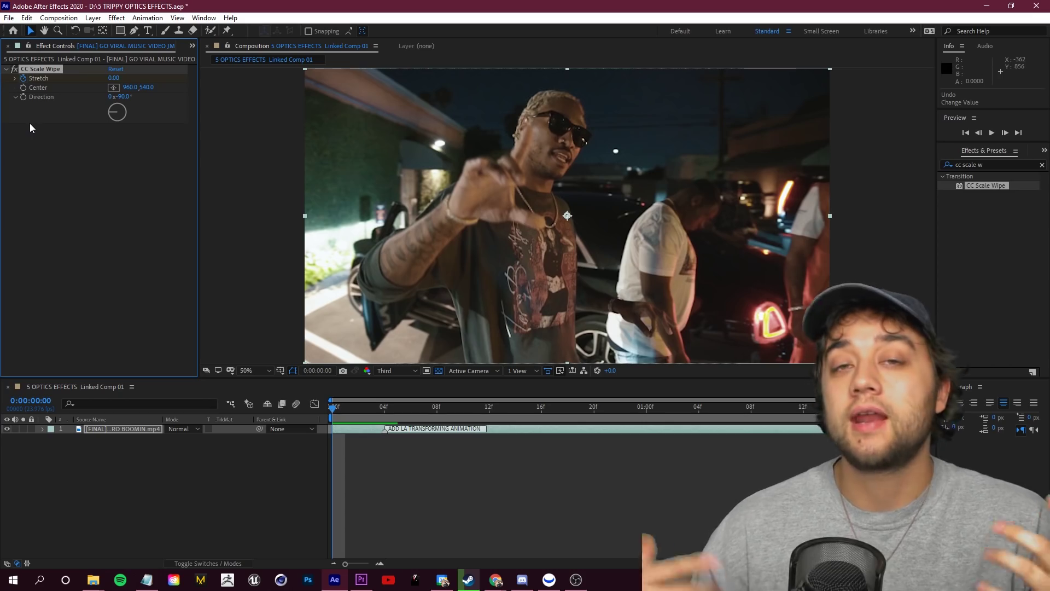
{"action": "left_click_drag", "start_coordinate": [332, 410], "coordinate": [463, 409]}
{"action": "left_click", "coordinate": [16, 78]}
{"action": "left_click_drag", "start_coordinate": [101, 94], "coordinate": [177, 94]}
{"action": "left_click", "coordinate": [339, 410]}
{"action": "key", "text": "space"}
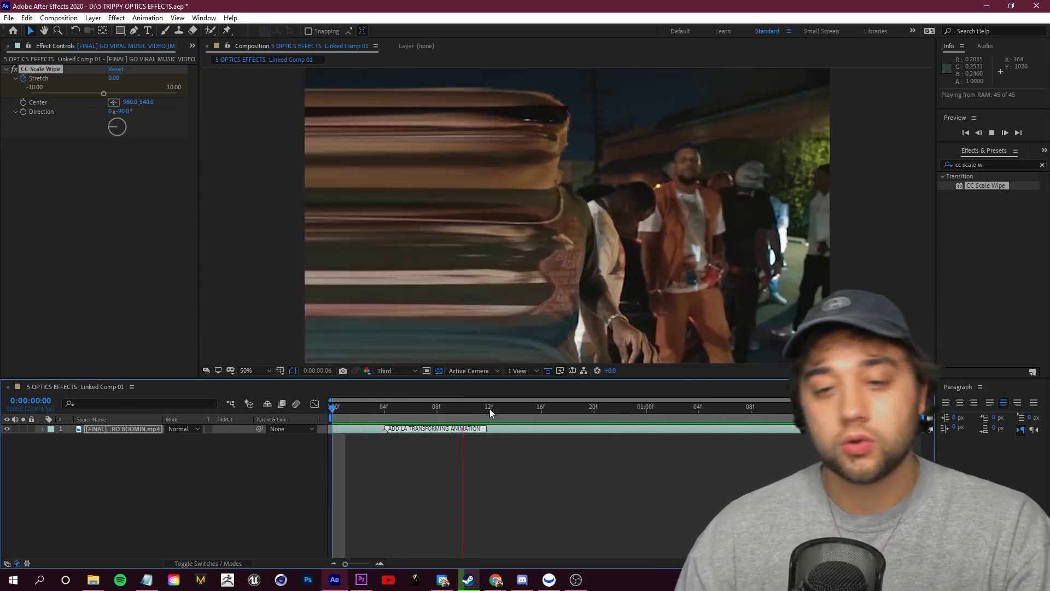
{"action": "key", "text": "space"}
{"action": "key", "text": "Home"}
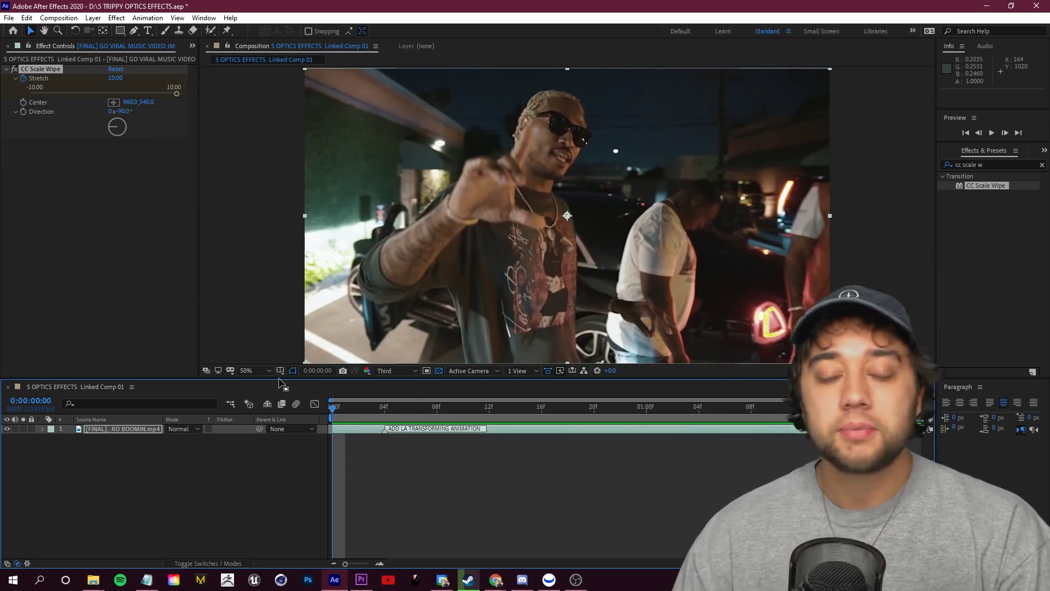
Add a Stretch keyframe of 10 at frame 16 and reveal the CC Scale Wipe properties in the layer.
{"action": "left_click_drag", "start_coordinate": [333, 409], "coordinate": [545, 410]}
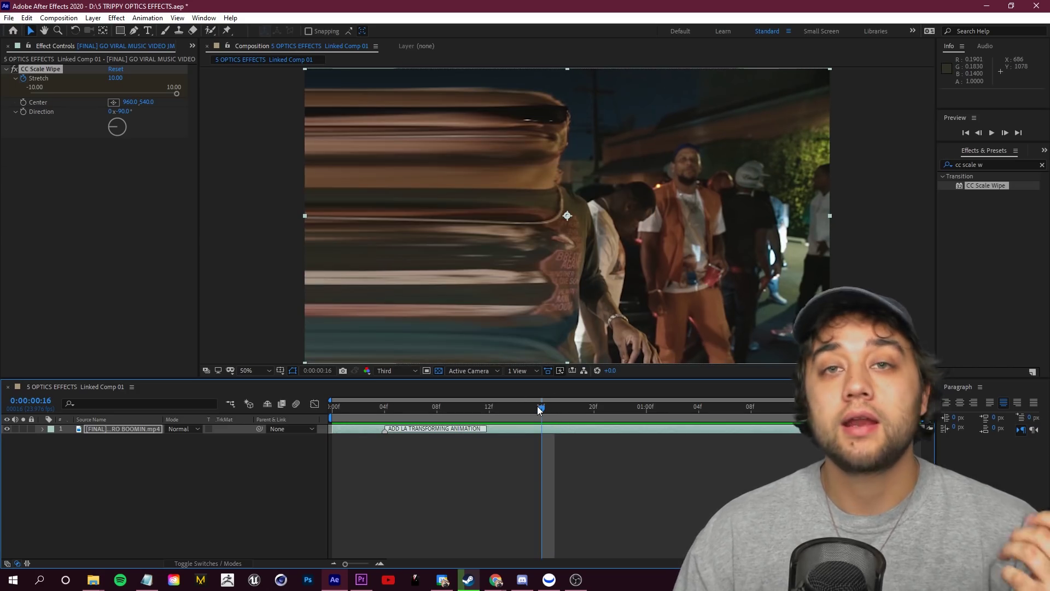
{"action": "left_click", "coordinate": [43, 428]}
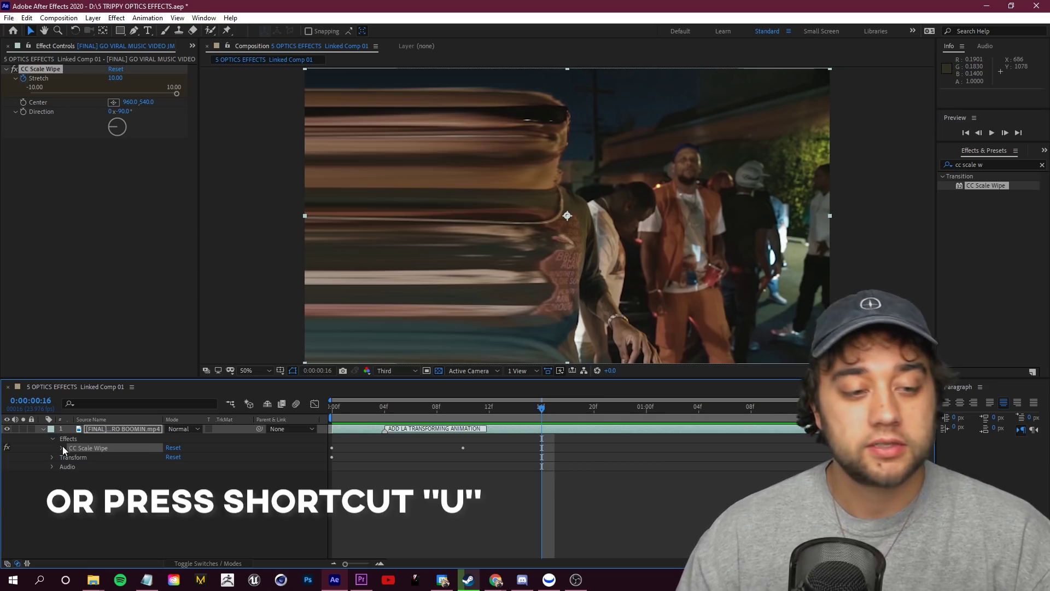
{"action": "left_click", "coordinate": [62, 448]}
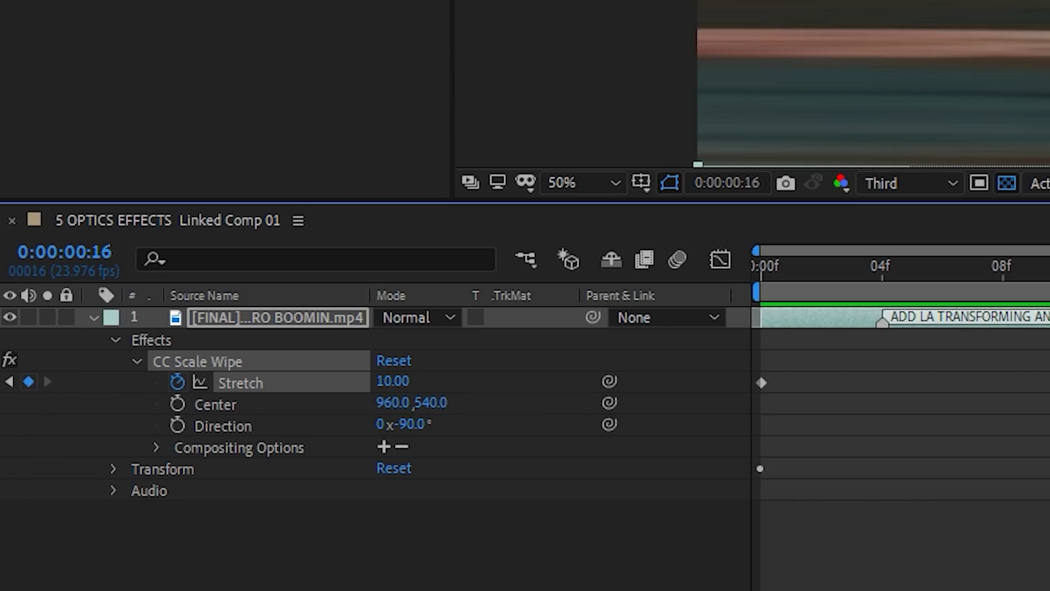
Keyframe Stretch at frame 22 and back to 0 at 0:00:01:04, and preview the animation.
{"action": "left_click_drag", "start_coordinate": [541, 408], "coordinate": [621, 409]}
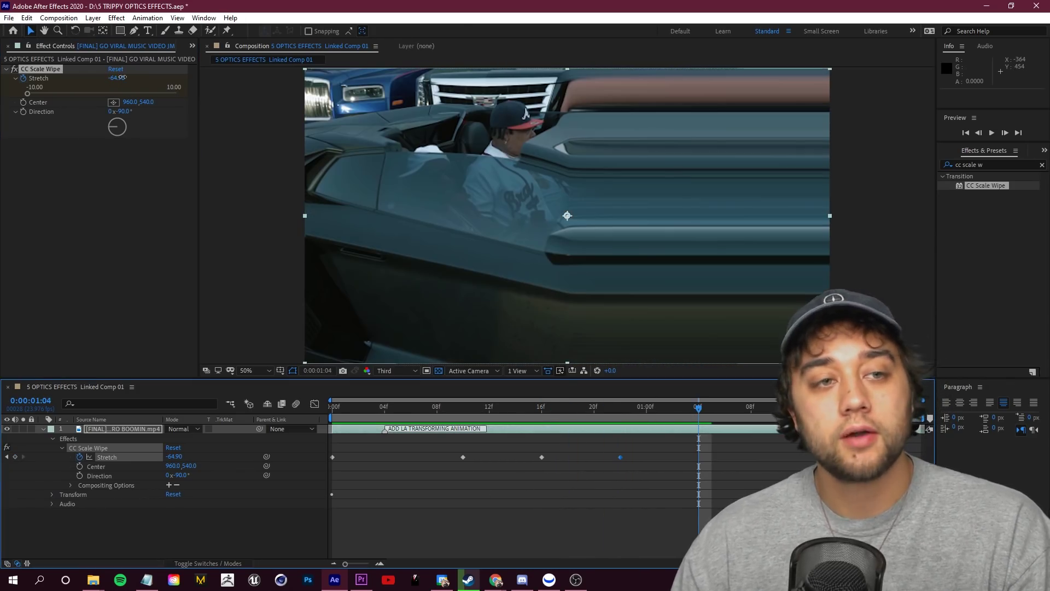
{"action": "left_click", "coordinate": [116, 78]}
{"action": "type", "text": "0"}
{"action": "key", "text": "Return"}
{"action": "key", "text": "space"}
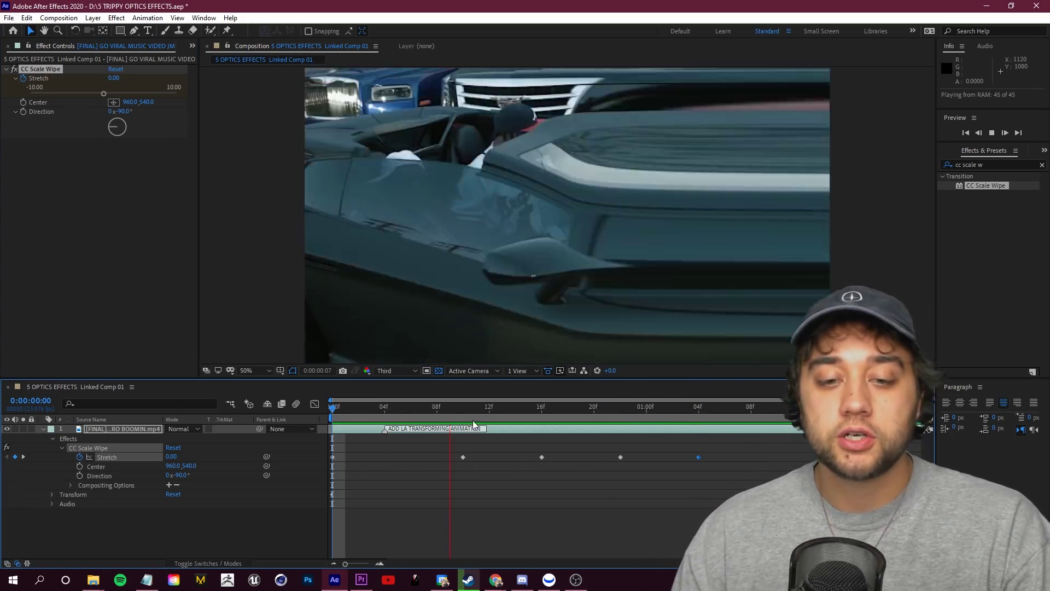
{"action": "key", "text": "space"}
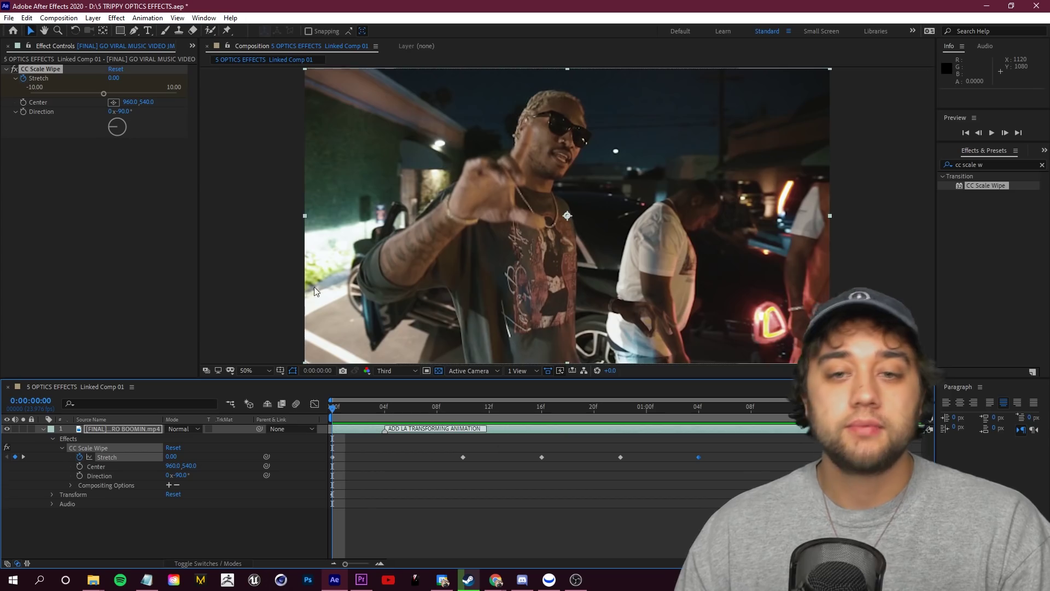
{"action": "key", "text": "space"}
{"action": "left_click_drag", "start_coordinate": [597, 408], "coordinate": [617, 443]}
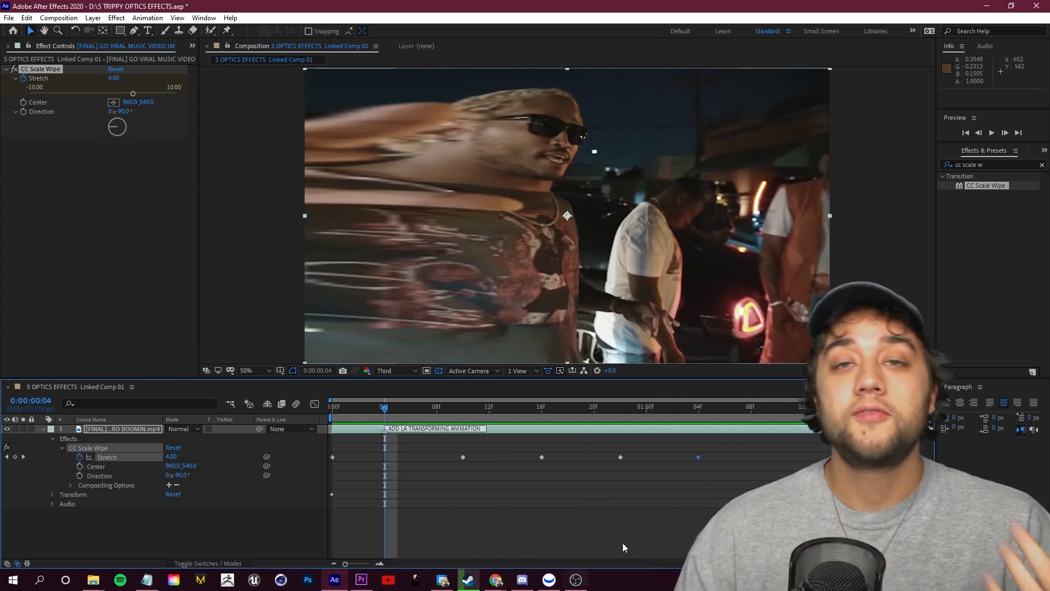
Replace the Stretch animation with a constant 4.61, rotate the wipe Direction to -4x-176.0°, and preview the footage.
{"action": "left_click_drag", "start_coordinate": [697, 457], "coordinate": [764, 457]}
{"action": "key", "text": "Page_Up"}
{"action": "key", "text": "space"}
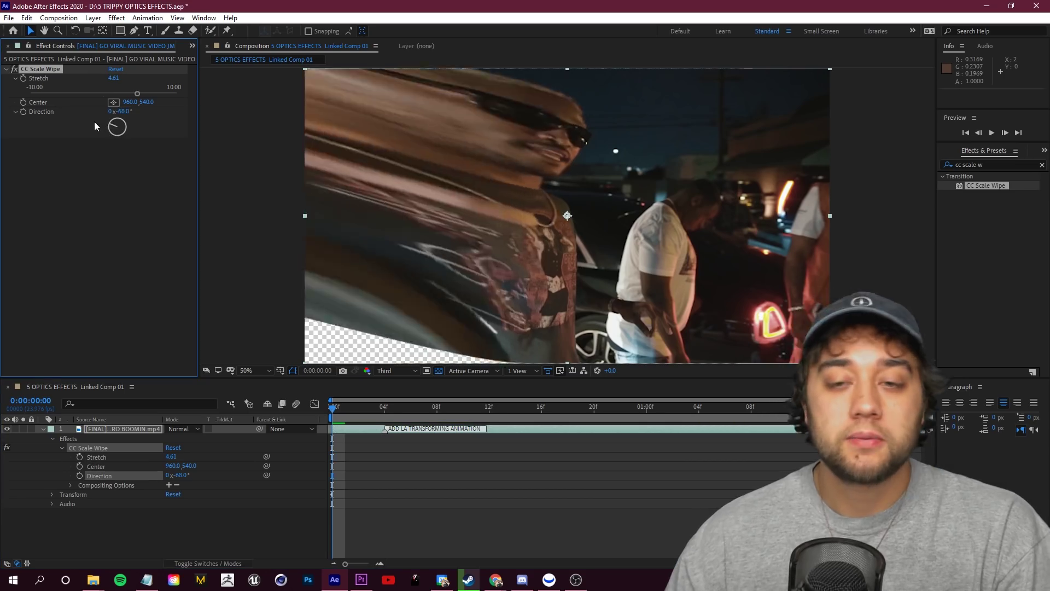
{"action": "left_click_drag", "start_coordinate": [94, 127], "coordinate": [116, 137]}
{"action": "key", "text": "space"}
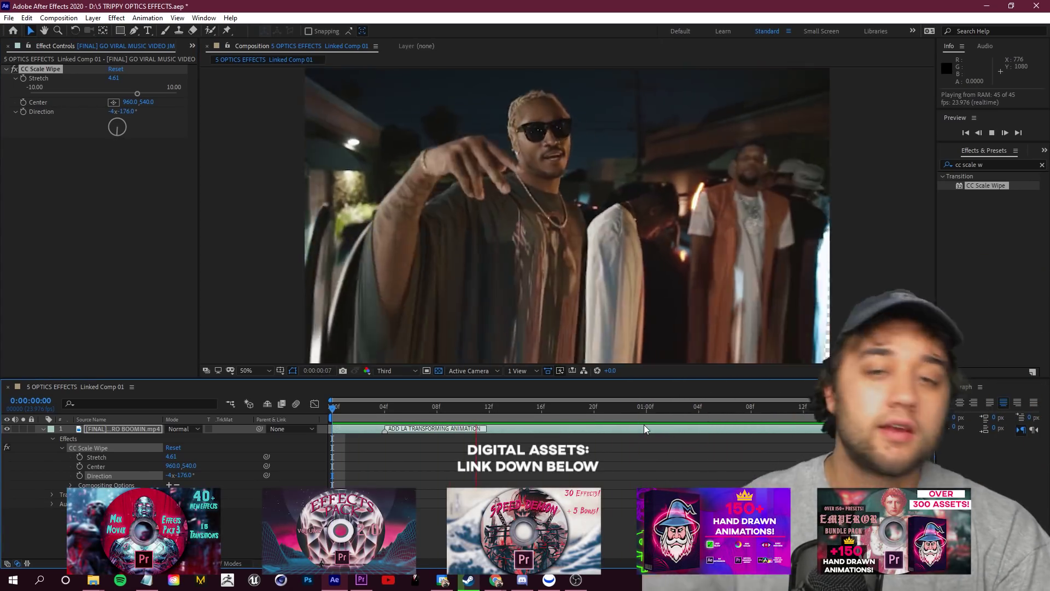
{"action": "key", "text": "space"}
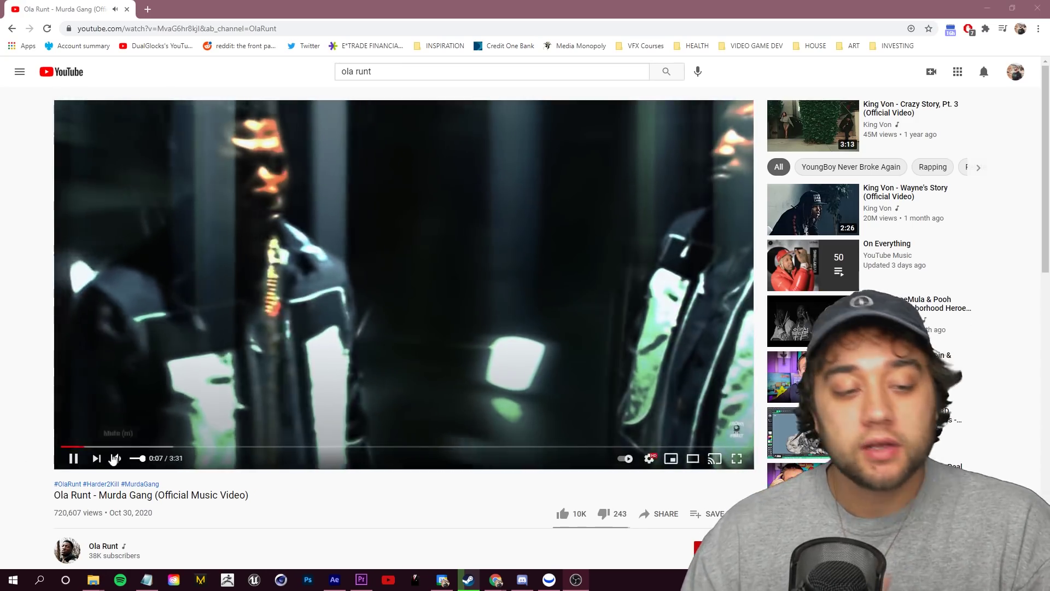
Mute the Murda Gang music video and review the effect around 0:28 in full screen.
{"action": "left_click", "coordinate": [114, 459]}
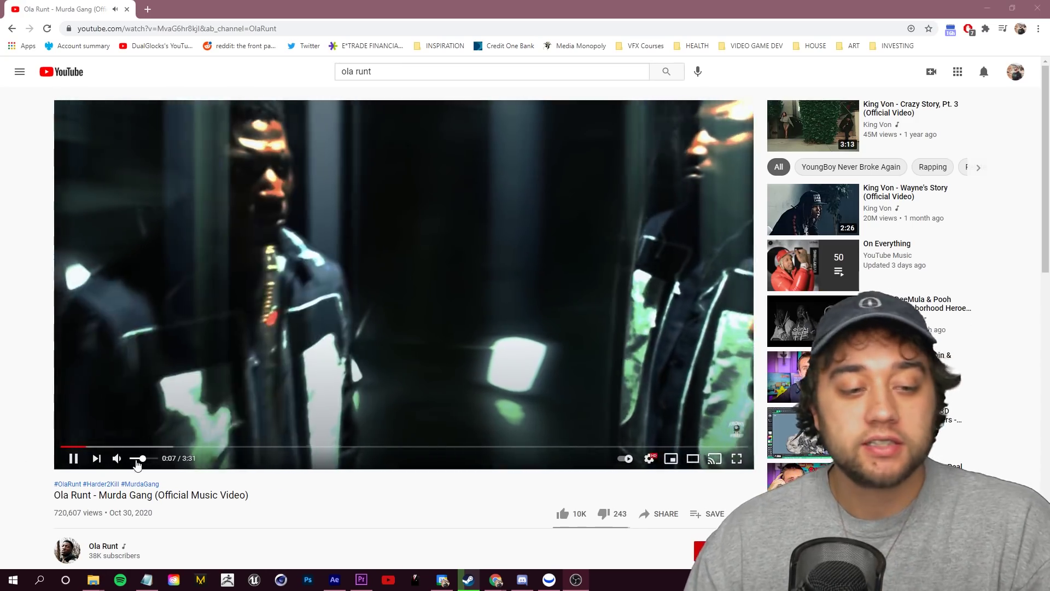
{"action": "left_click", "coordinate": [147, 447]}
{"action": "left_click", "coordinate": [136, 447]}
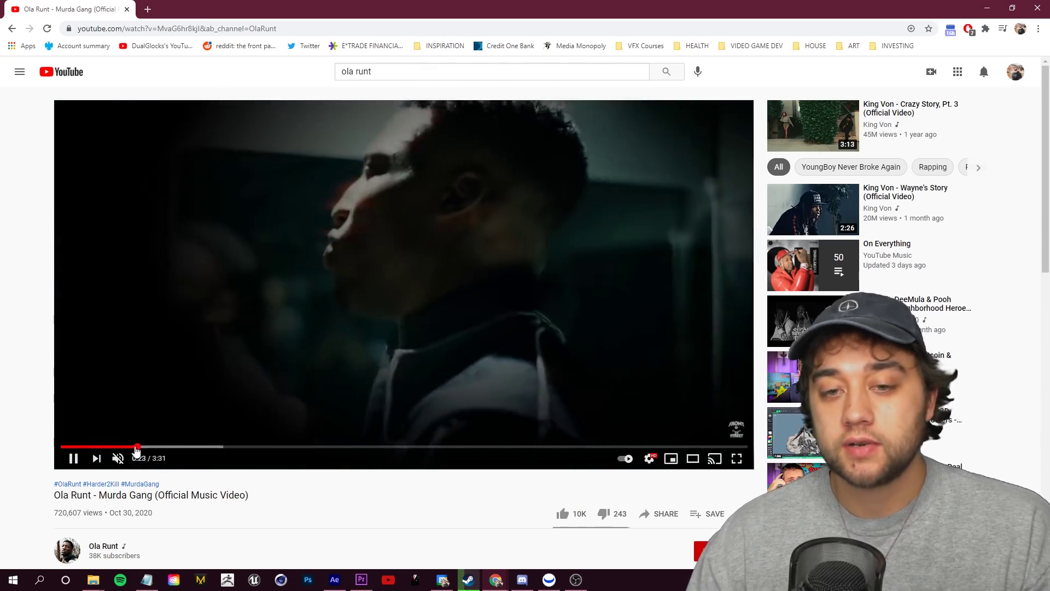
{"action": "left_click", "coordinate": [105, 447]}
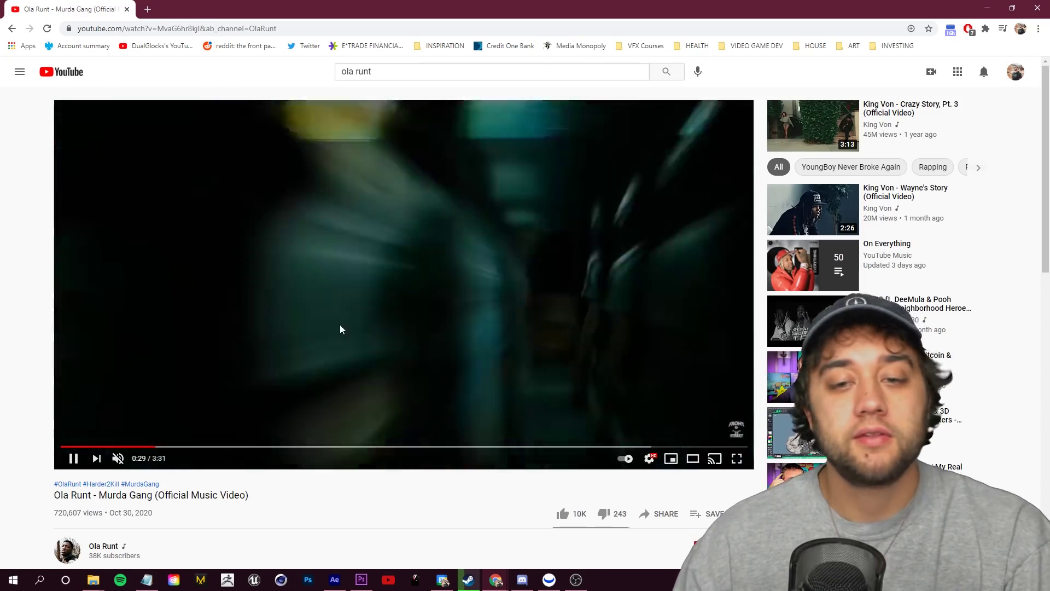
{"action": "left_click", "coordinate": [342, 328]}
{"action": "double_click", "coordinate": [375, 333]}
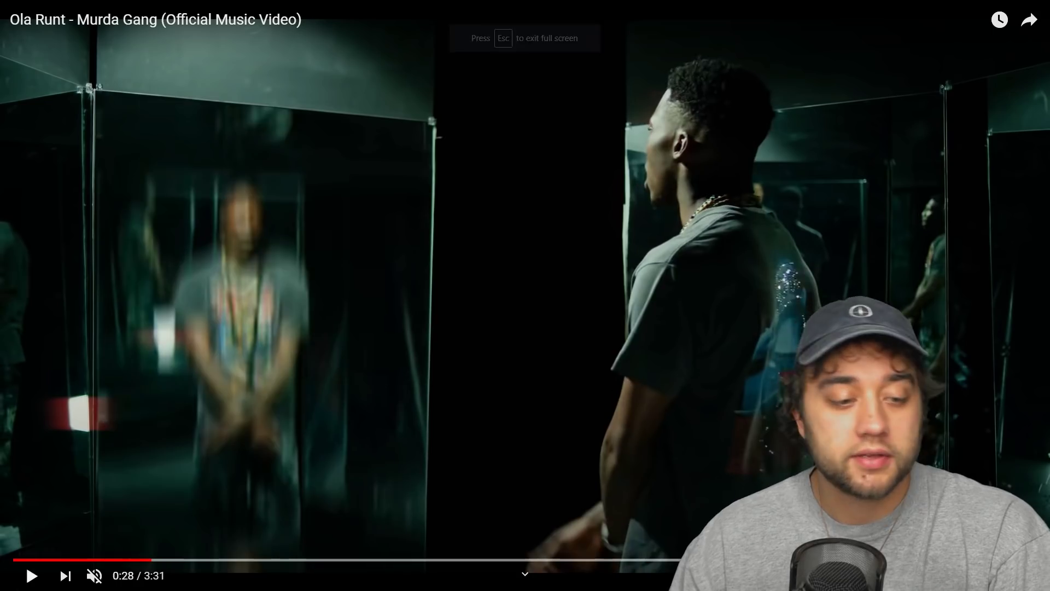
{"action": "left_click", "coordinate": [31, 575]}
{"action": "left_click", "coordinate": [31, 575]}
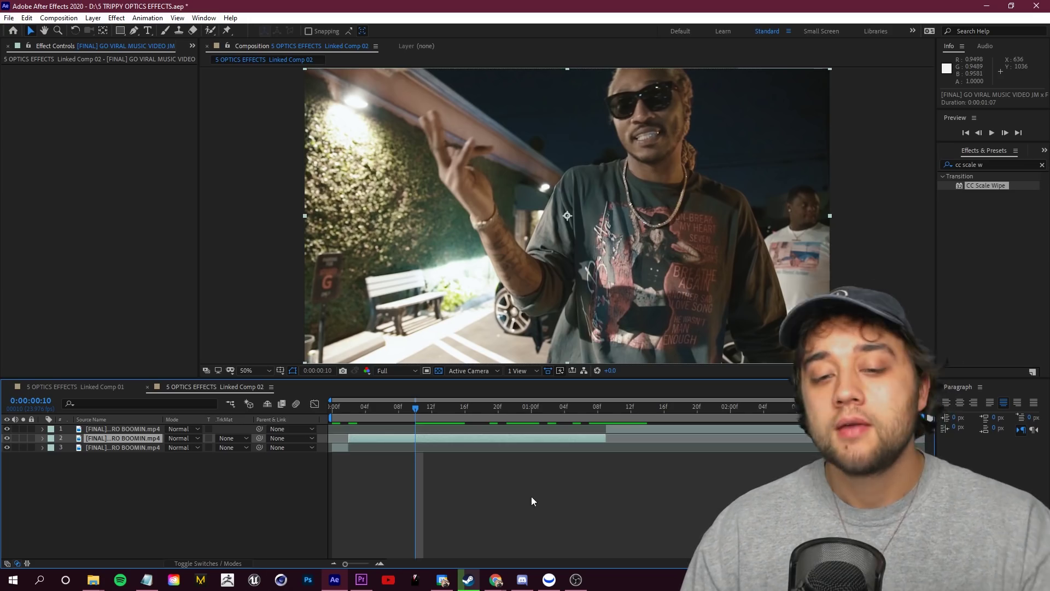
In Linked Comp 02 at frame 2, trace a Pen tool mask around the woman printed on the shirt in layer 2.
{"action": "left_click_drag", "start_coordinate": [415, 416], "coordinate": [366, 420]}
{"action": "left_click_drag", "start_coordinate": [561, 258], "coordinate": [519, 250]}
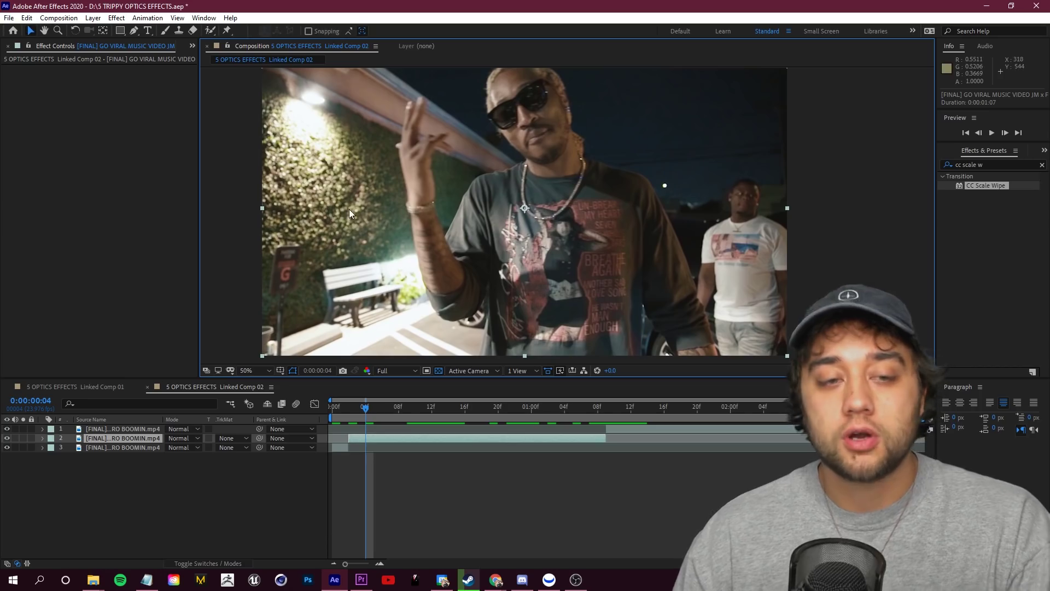
{"action": "key", "text": "g"}
{"action": "left_click_drag", "start_coordinate": [365, 415], "coordinate": [351, 416]}
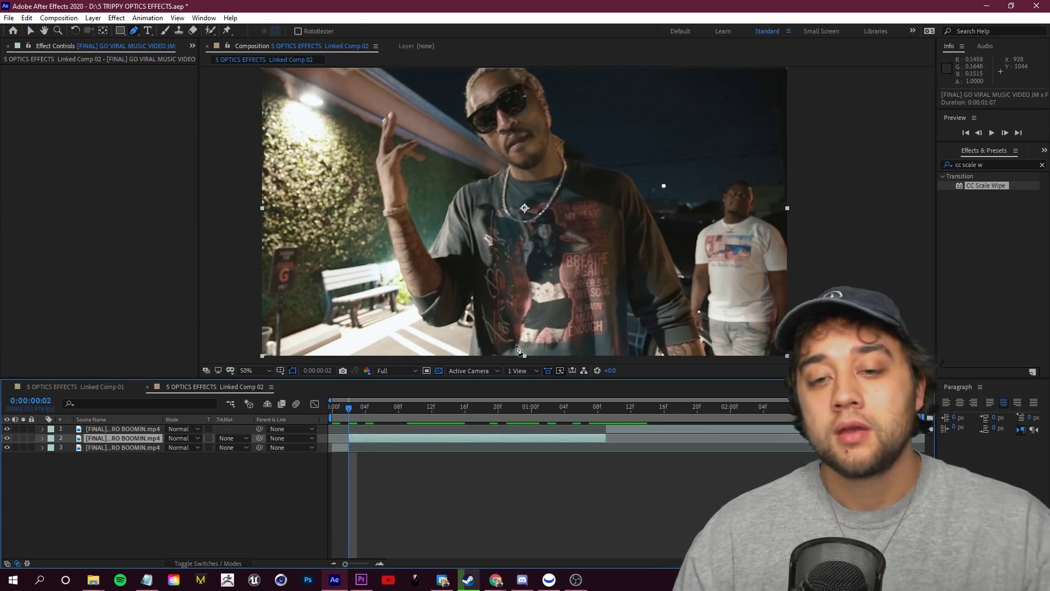
{"action": "left_click_drag", "start_coordinate": [519, 342], "coordinate": [536, 346]}
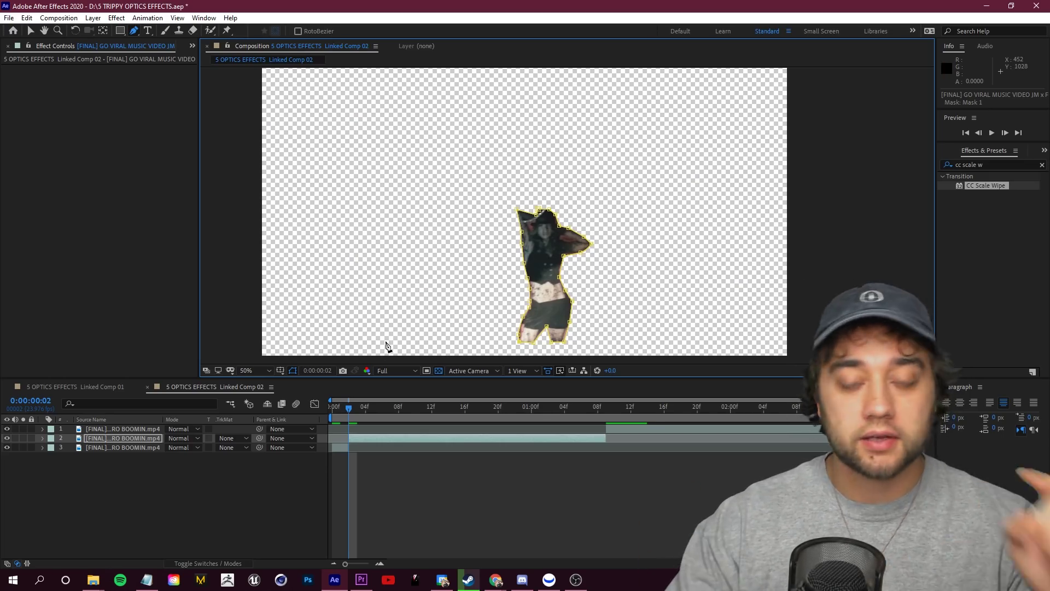
Reveal the mask on layer 2 and set its mode to None.
{"action": "left_click", "coordinate": [124, 442]}
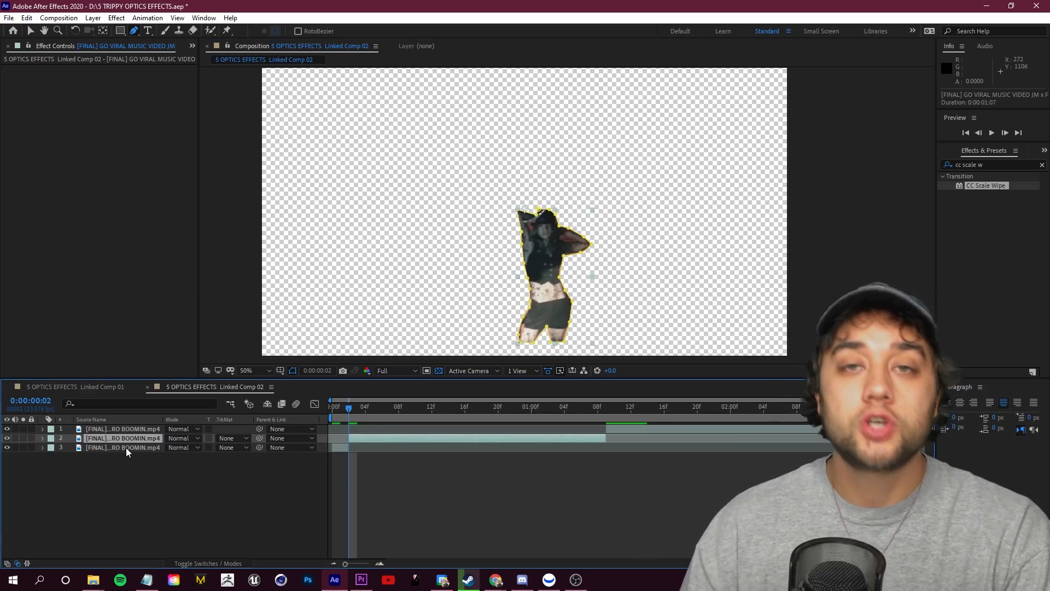
{"action": "key", "text": "m"}
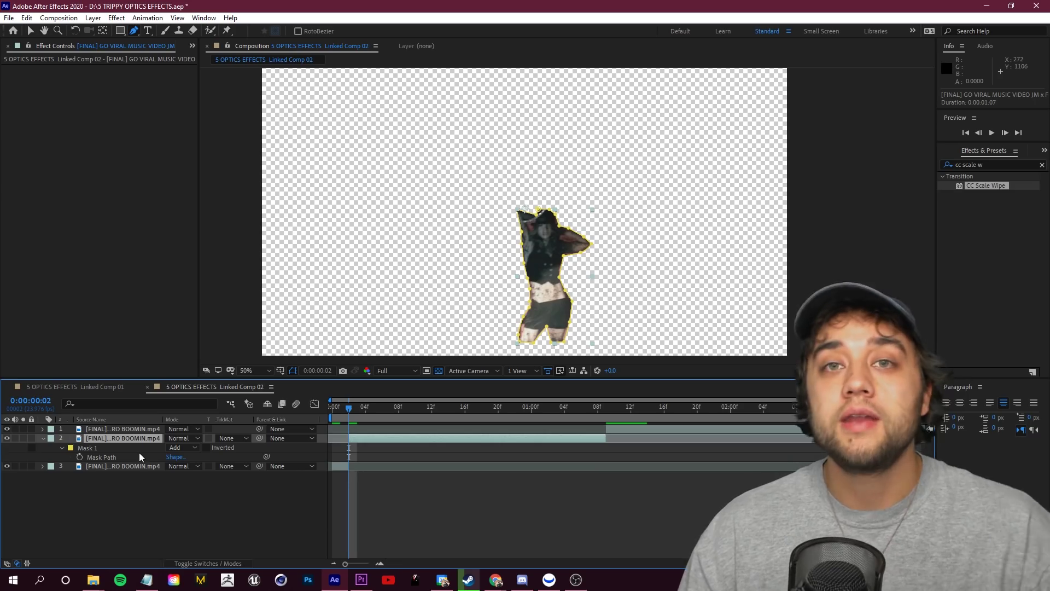
{"action": "left_click", "coordinate": [180, 450]}
{"action": "left_click", "coordinate": [186, 466]}
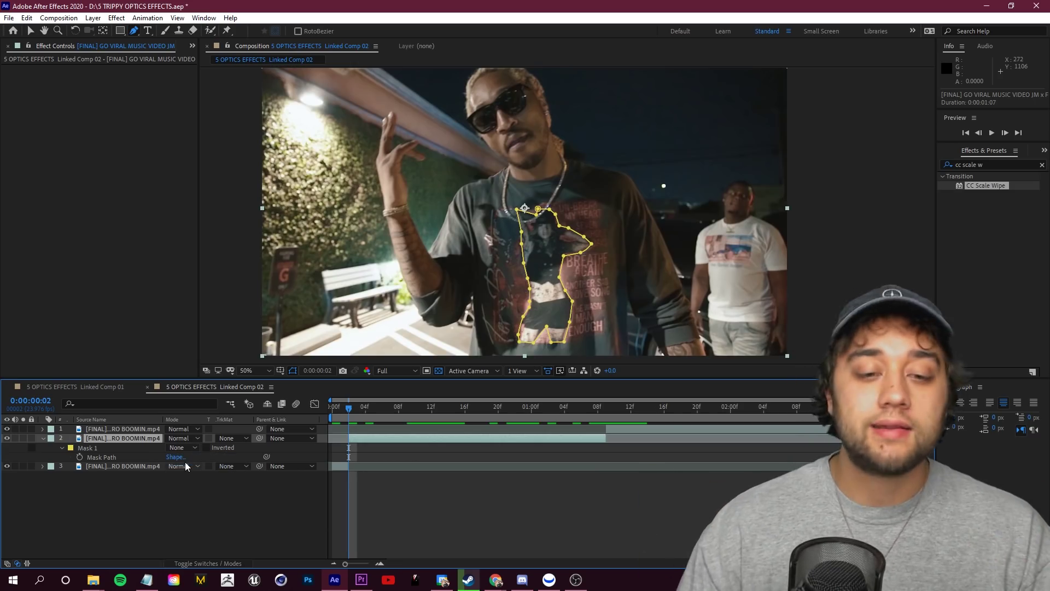
Track Mask 1 on layer 2 forward through the clip with the Position, Scale & Rotation method and check the tracked path.
{"action": "left_click", "coordinate": [91, 448]}
{"action": "right_click", "coordinate": [91, 449]}
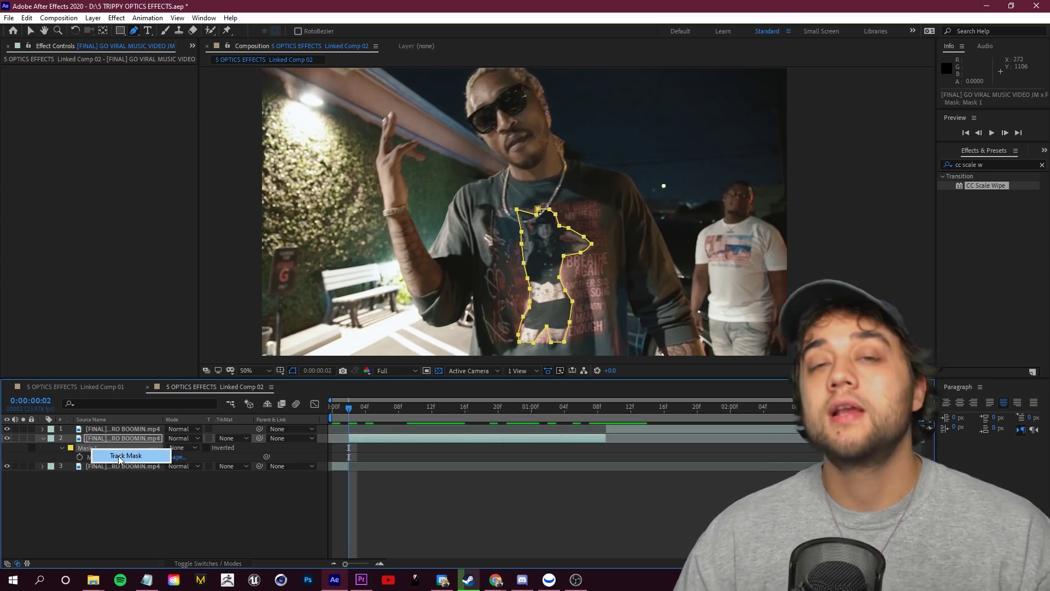
{"action": "left_click", "coordinate": [118, 457]}
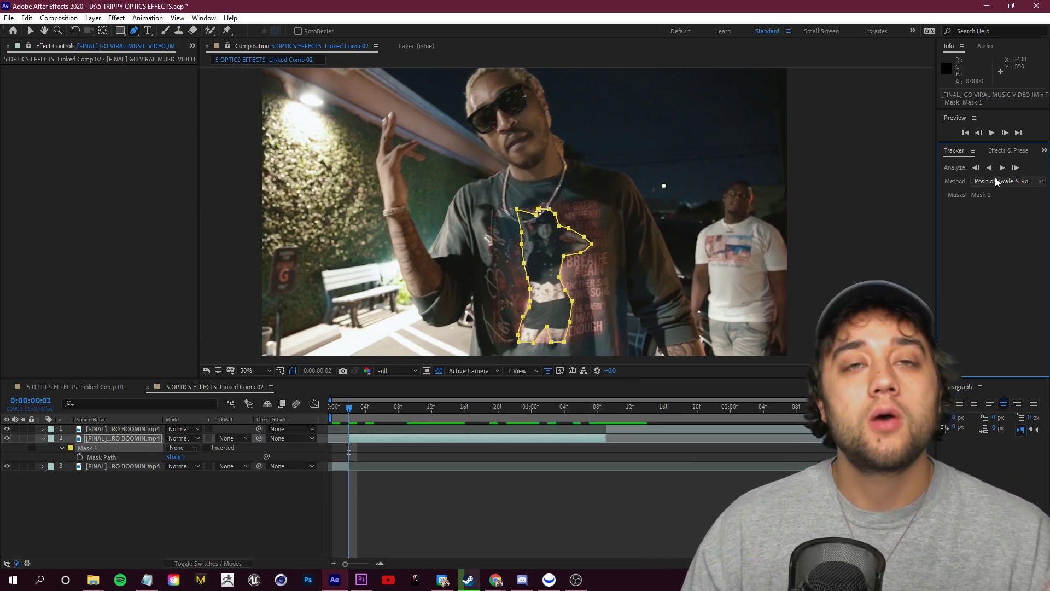
{"action": "left_click", "coordinate": [1026, 182]}
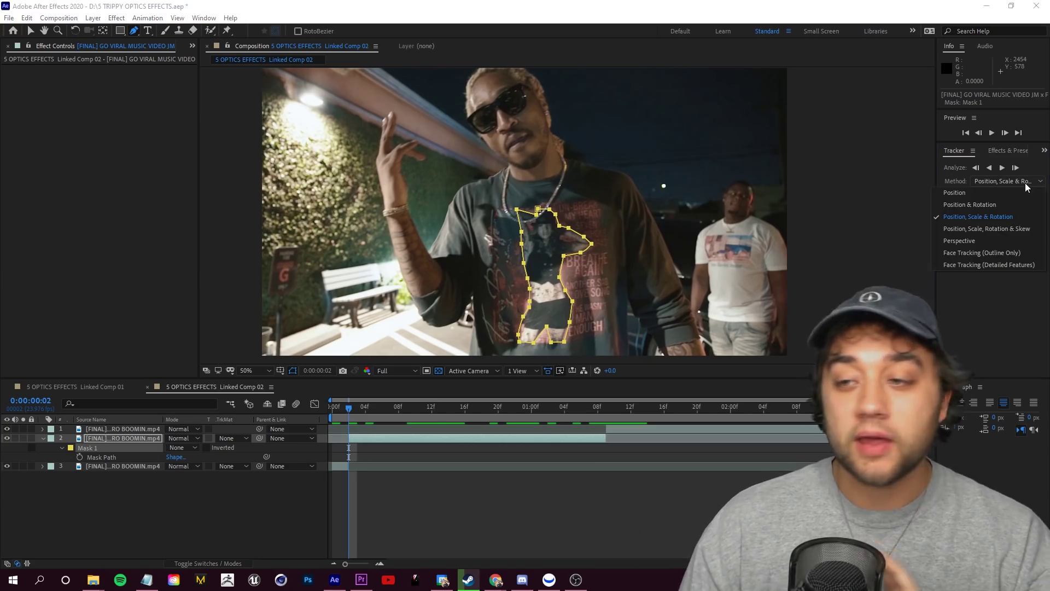
{"action": "left_click", "coordinate": [983, 318]}
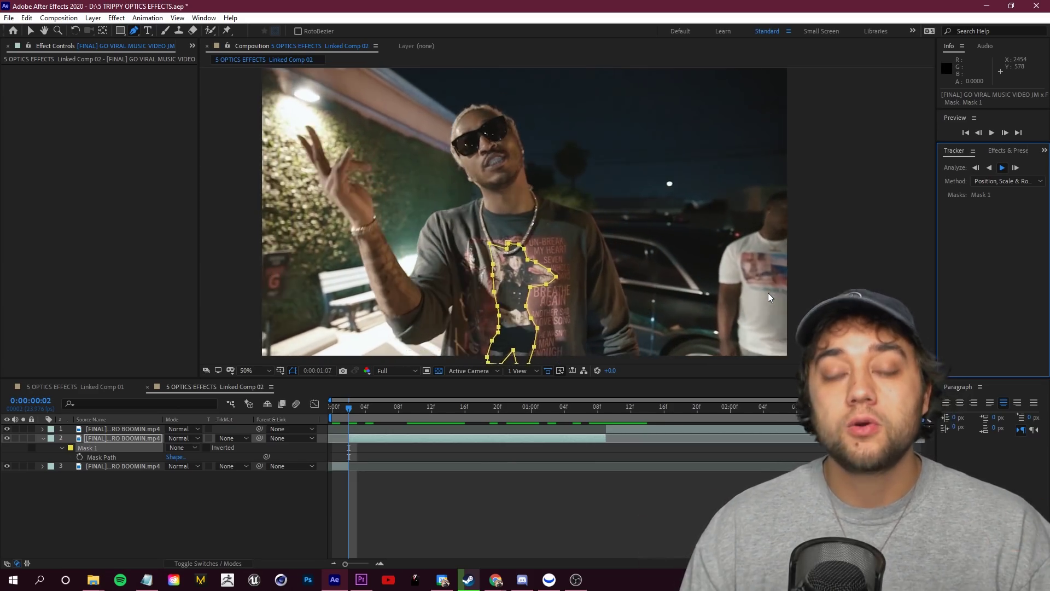
{"action": "left_click_drag", "start_coordinate": [606, 408], "coordinate": [399, 420]}
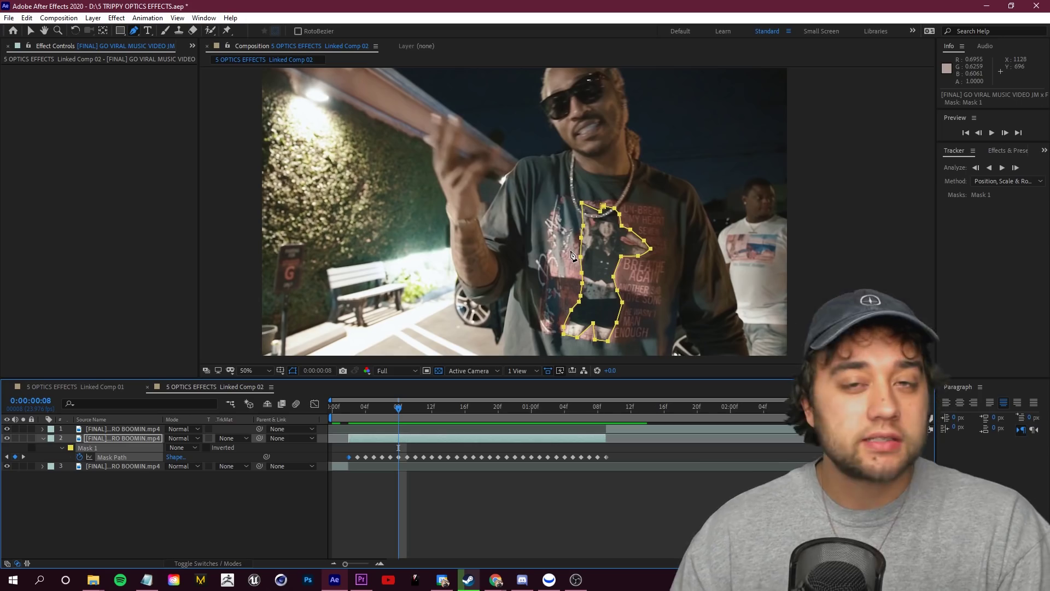
Duplicate the tracked layer 2 and rename the lower copy ORIGINAL.
{"action": "left_click", "coordinate": [124, 438]}
{"action": "mouse_move", "coordinate": [398, 416]}
{"action": "left_mouse_down"}
{"action": "mouse_move", "coordinate": [471, 411]}
{"action": "mouse_move", "coordinate": [410, 421]}
{"action": "mouse_move", "coordinate": [527, 420]}
{"action": "mouse_move", "coordinate": [395, 431]}
{"action": "left_mouse_up"}
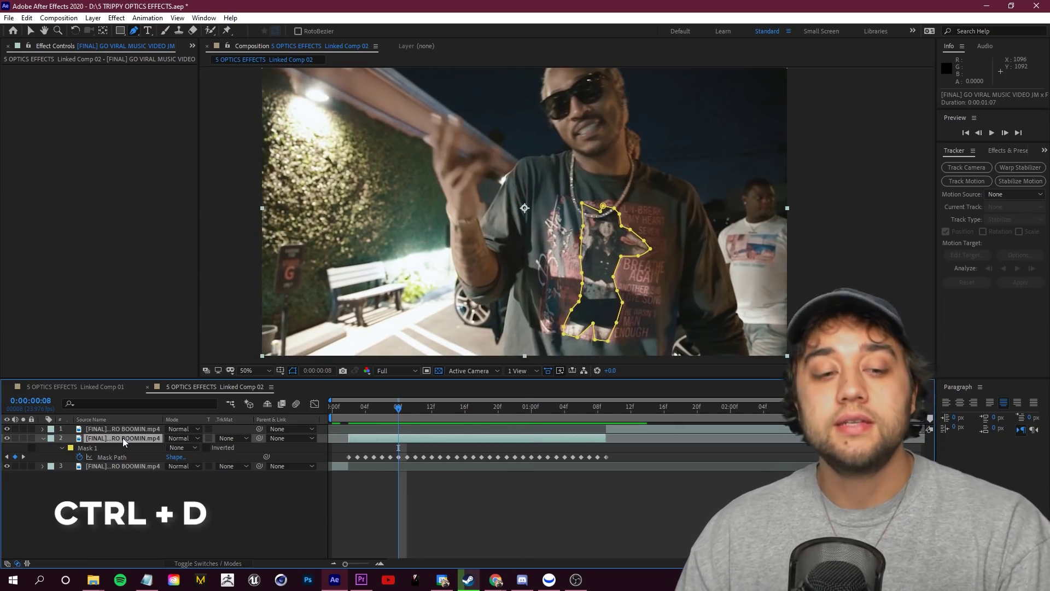
{"action": "key", "text": "ctrl+d"}
{"action": "left_click", "coordinate": [113, 449]}
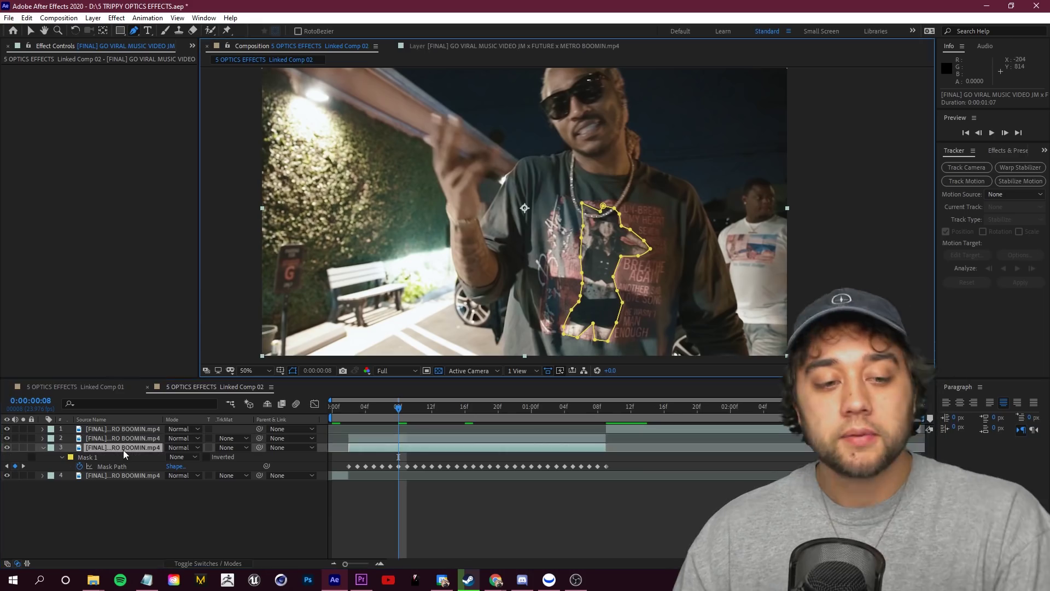
{"action": "right_click", "coordinate": [125, 447]}
{"action": "left_click", "coordinate": [164, 430]}
{"action": "type", "text": "ORIGINAL"}
{"action": "key", "text": "Return"}
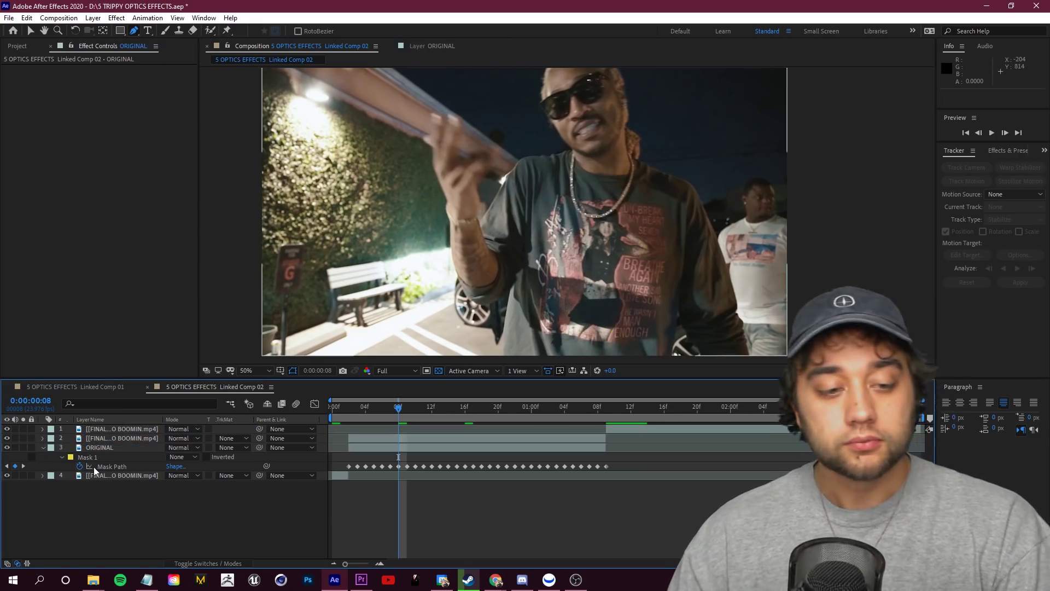
Rename the upper masked copy in layer 2 to OPTICS SUBJECT.
{"action": "left_click", "coordinate": [88, 458]}
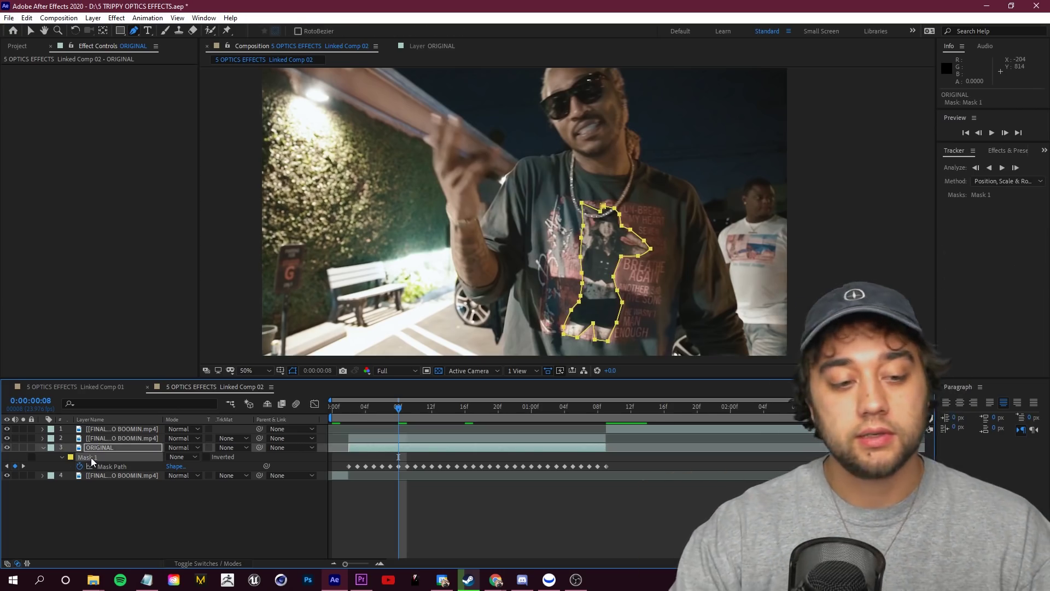
{"action": "left_click", "coordinate": [117, 449]}
{"action": "left_click", "coordinate": [116, 441]}
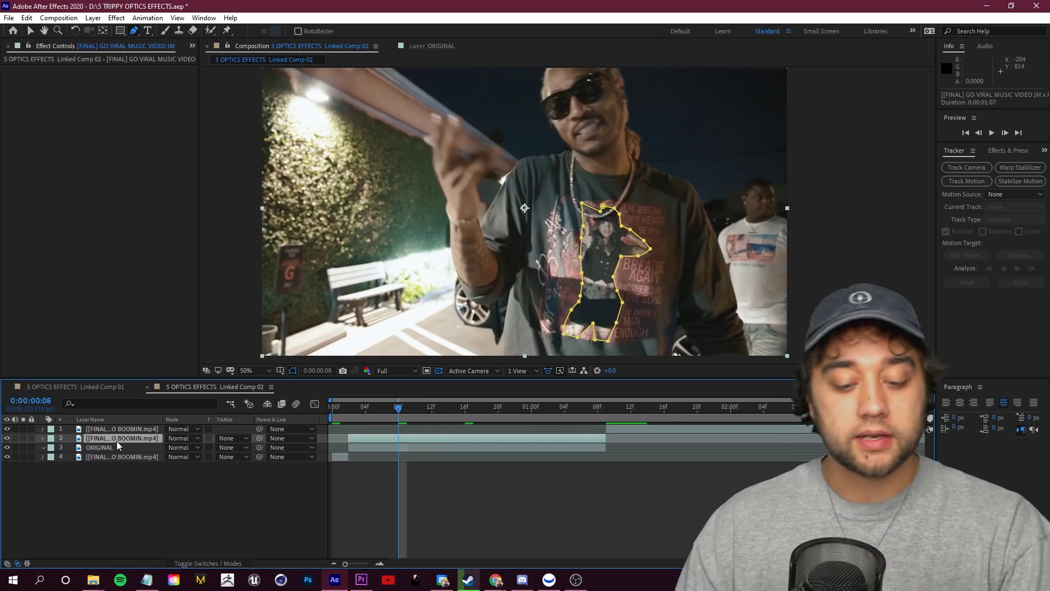
{"action": "key", "text": "m"}
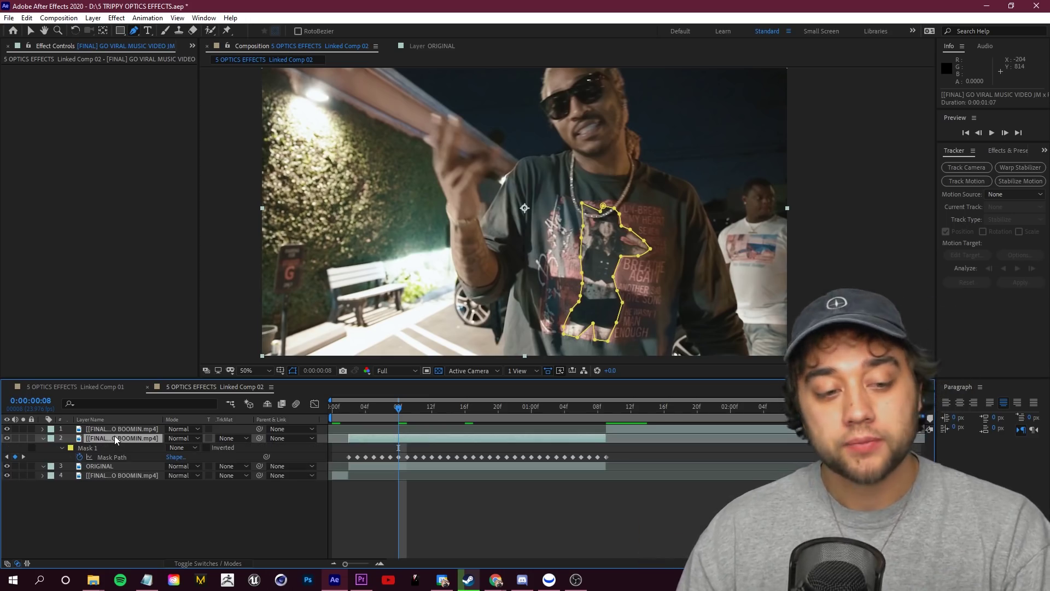
{"action": "right_click", "coordinate": [113, 438]}
{"action": "left_click", "coordinate": [142, 416]}
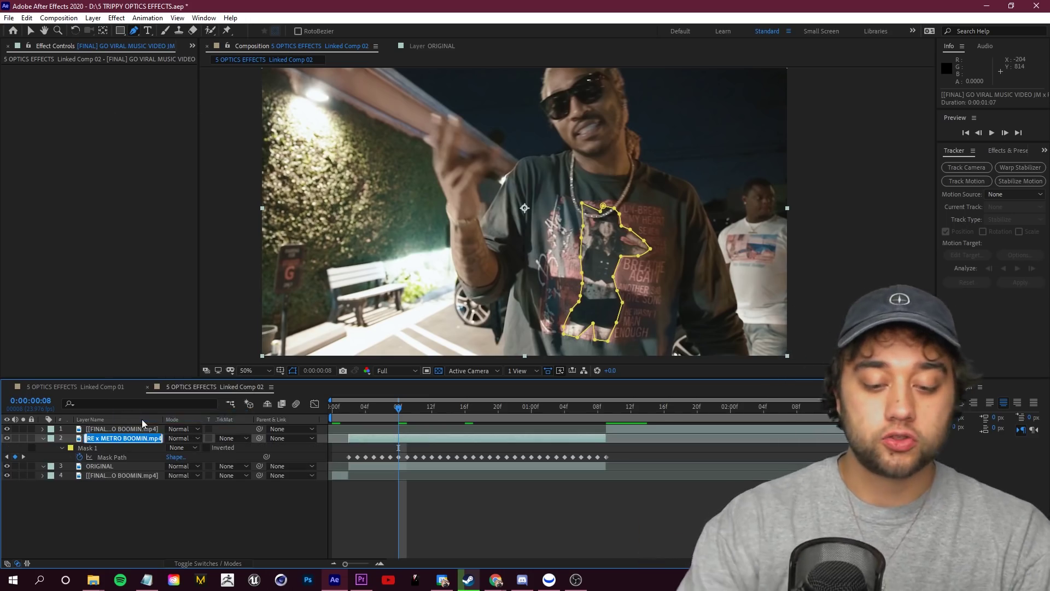
{"action": "type", "text": "OPTICS"}
{"action": "type", "text": " SUB"}
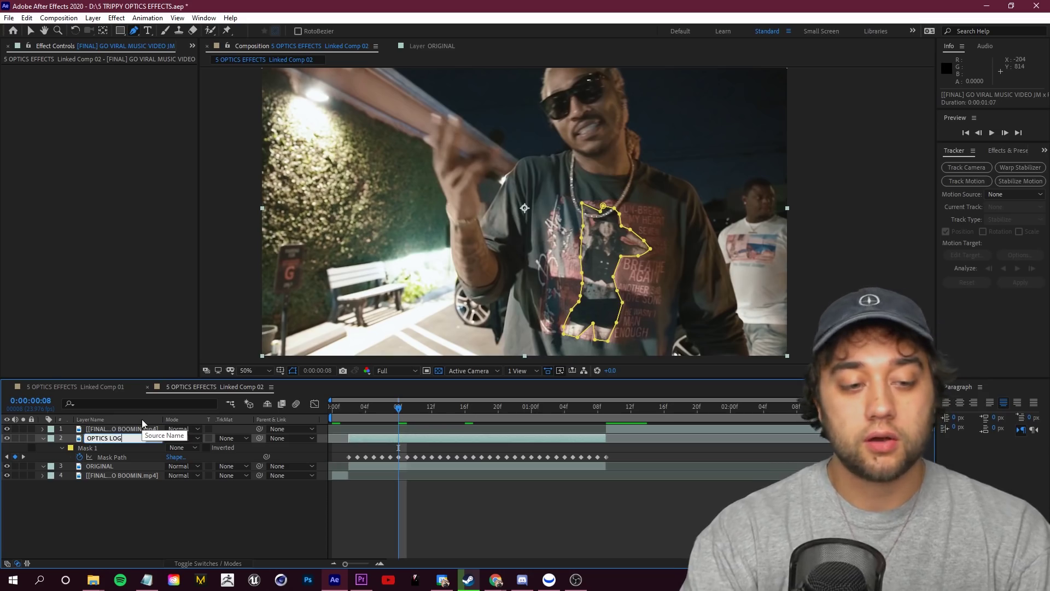
{"action": "type", "text": "JECT"}
{"action": "key", "text": "Return"}
Find the Optics Compensation effect and apply it to the OPTICS SUBJECT layer.
{"action": "left_click", "coordinate": [1004, 153]}
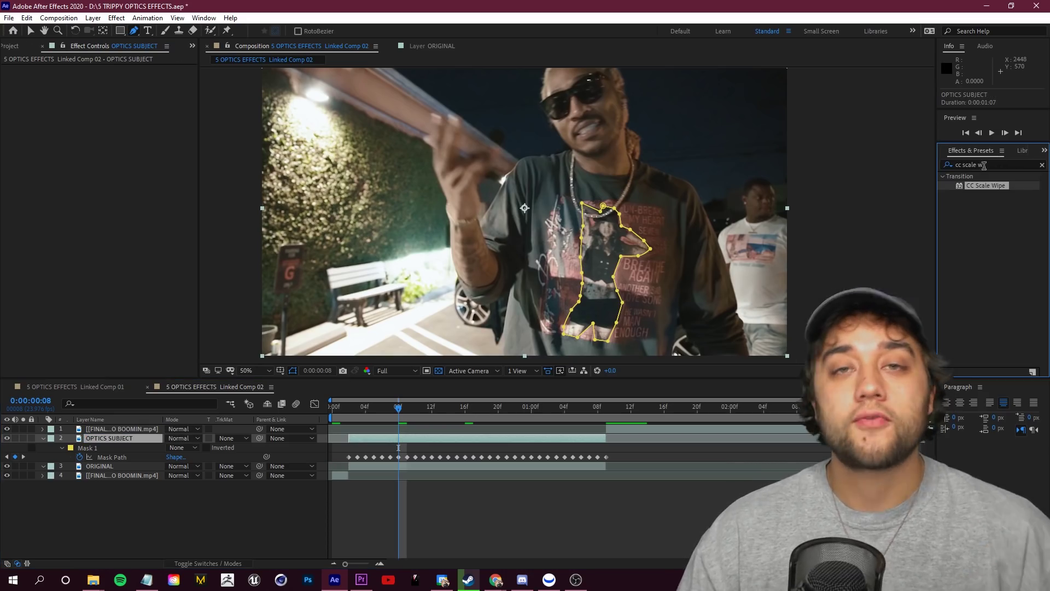
{"action": "triple_click", "coordinate": [1008, 163]}
{"action": "type", "text": "optics"}
{"action": "left_click_drag", "start_coordinate": [967, 186], "coordinate": [136, 438]}
Set the mode of Mask 1 on the OPTICS SUBJECT layer to Add.
{"action": "left_click", "coordinate": [109, 444]}
{"action": "key", "text": "m"}
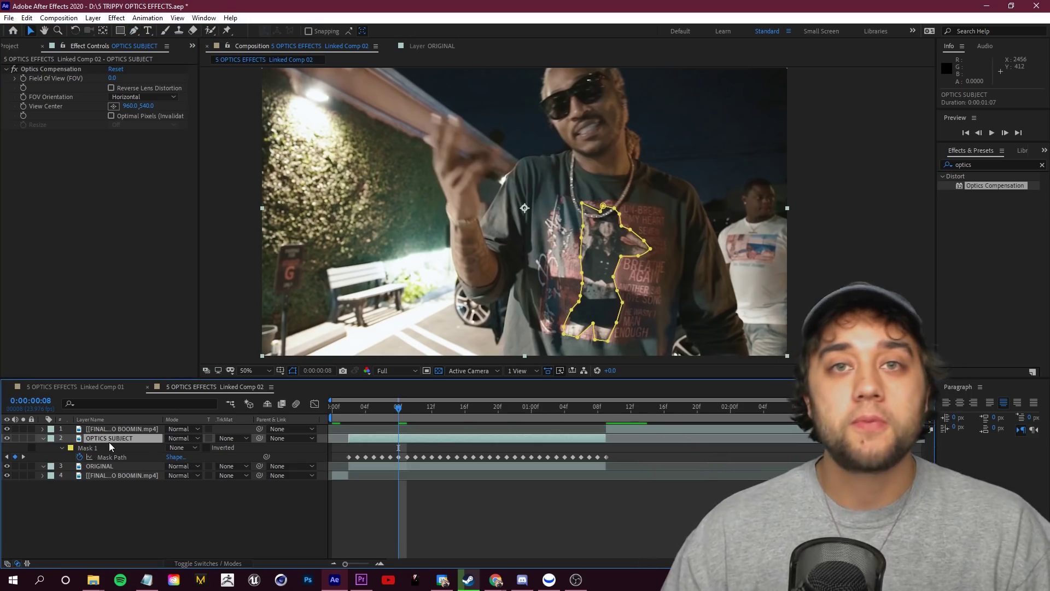
{"action": "left_click", "coordinate": [185, 448]}
{"action": "left_click", "coordinate": [219, 472]}
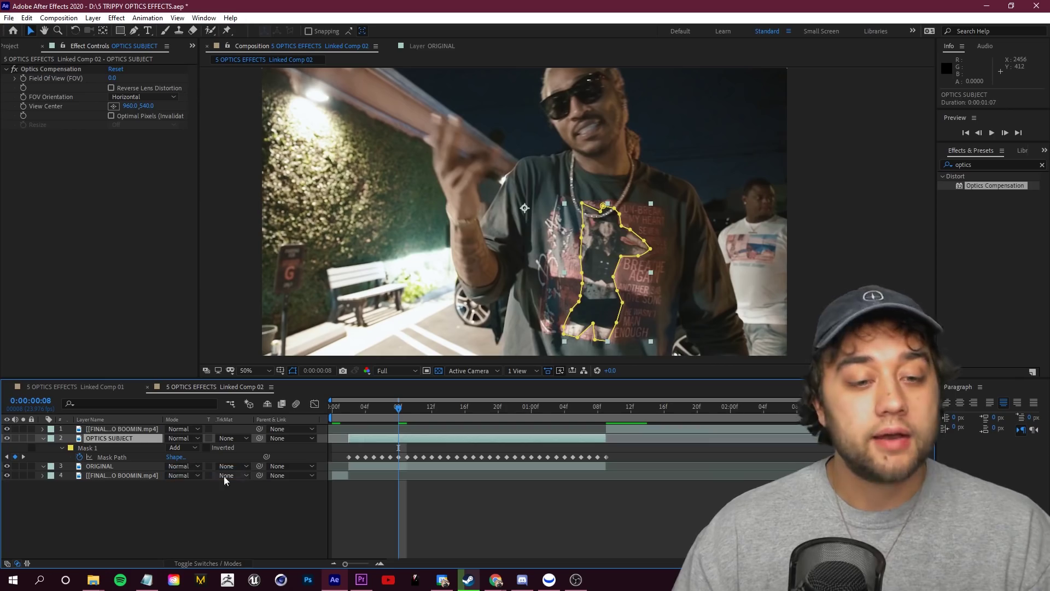
Hide layers 1 and 4, and toggle the visibility of ORIGINAL and OPTICS SUBJECT to check the isolated cut-out.
{"action": "left_click", "coordinate": [7, 429]}
{"action": "left_click", "coordinate": [6, 429]}
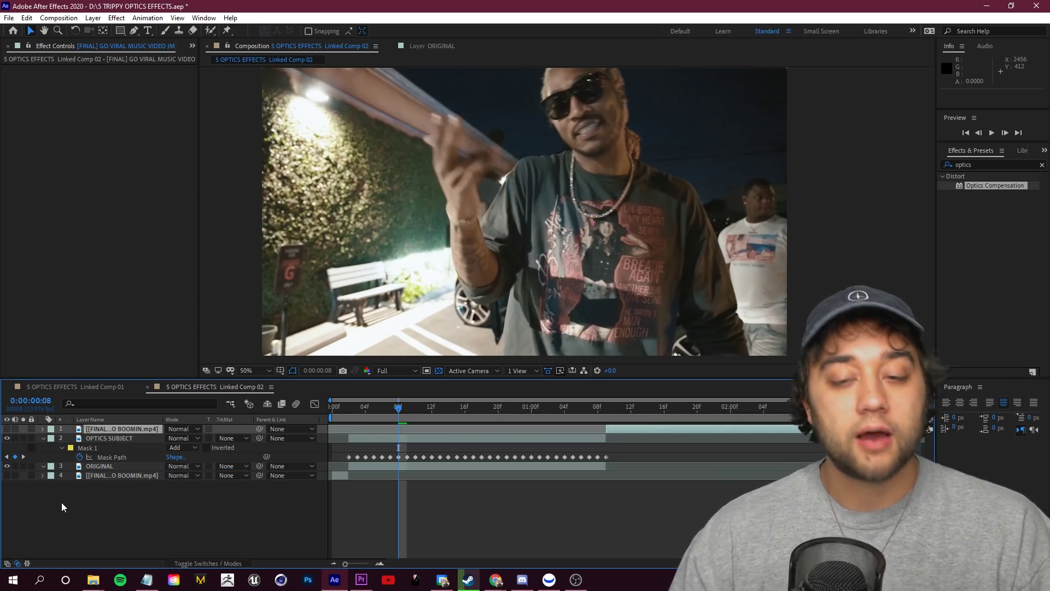
{"action": "left_click", "coordinate": [7, 465]}
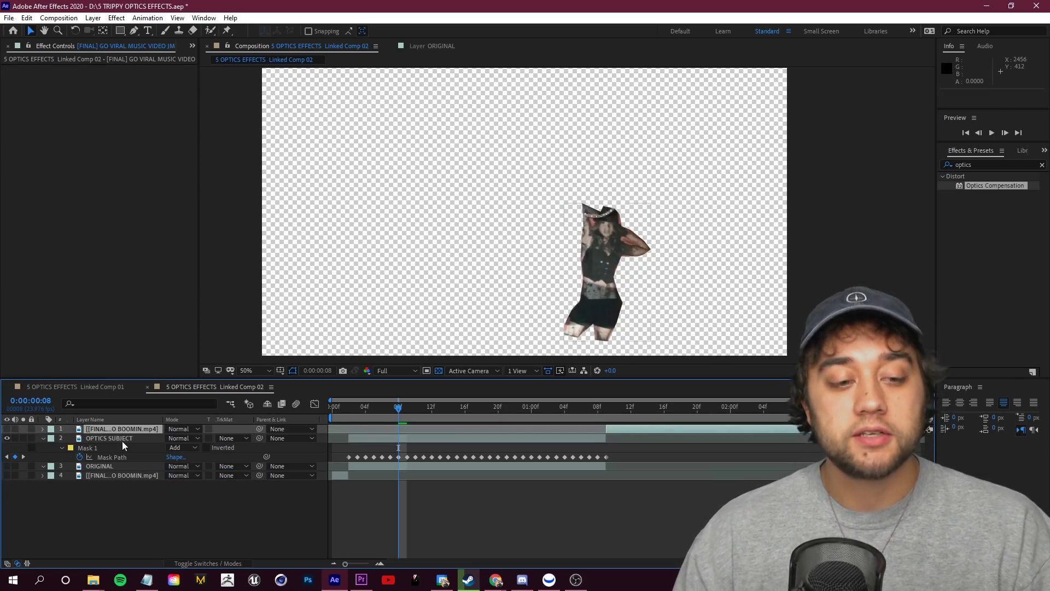
{"action": "left_click", "coordinate": [125, 438]}
{"action": "left_click", "coordinate": [7, 438]}
{"action": "left_click", "coordinate": [7, 465]}
{"action": "left_click", "coordinate": [7, 438]}
At frame 4, set the Field Of View on OPTICS SUBJECT to 0.1, try 180.0, and undo that trial value.
{"action": "left_click", "coordinate": [365, 408]}
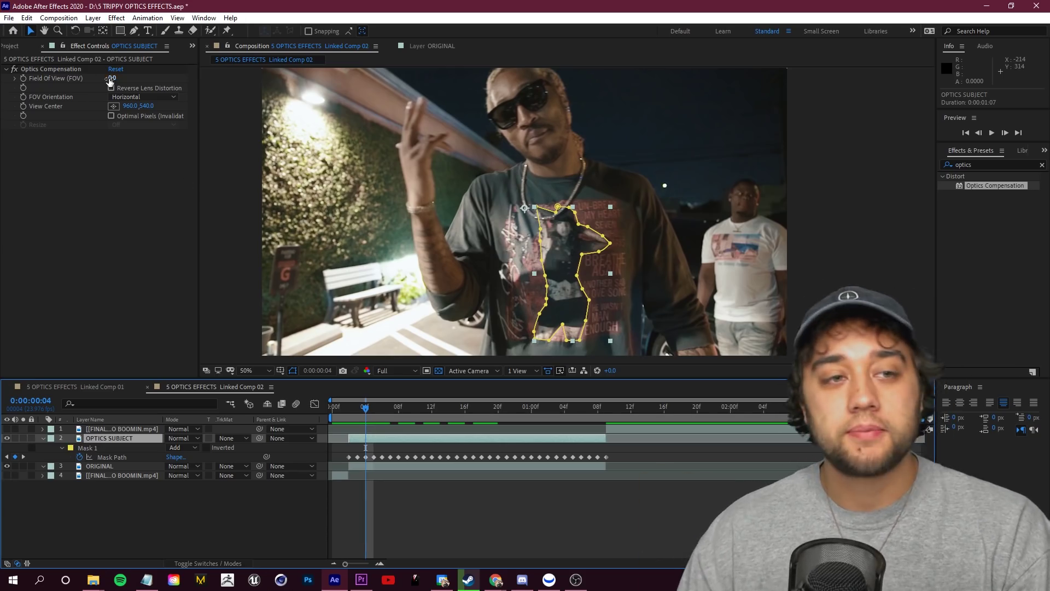
{"action": "left_click_drag", "start_coordinate": [111, 79], "coordinate": [193, 89]}
{"action": "left_click_drag", "start_coordinate": [1, 113], "coordinate": [3, 112]}
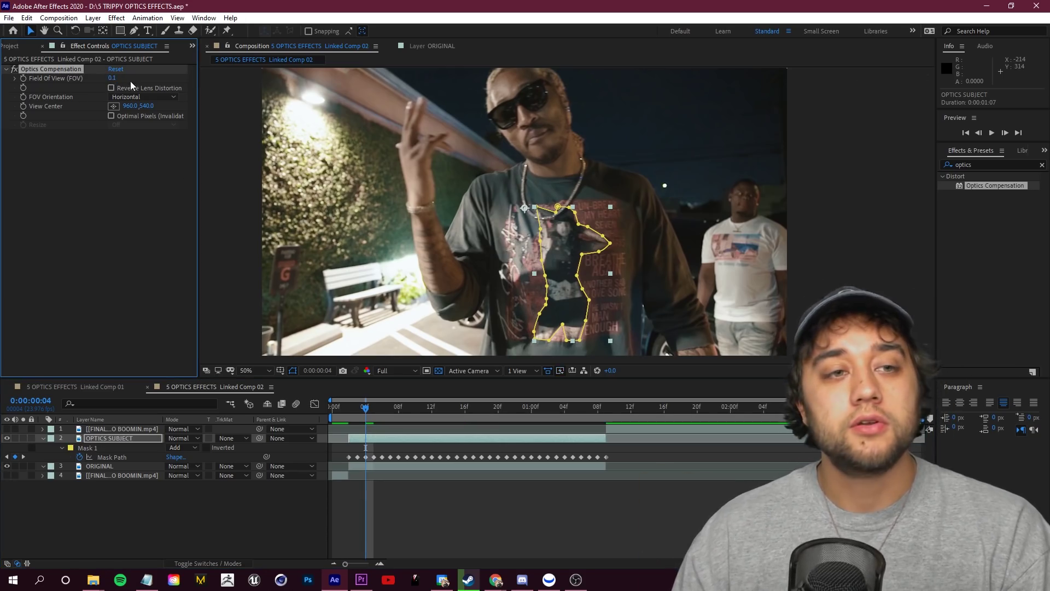
{"action": "left_click_drag", "start_coordinate": [208, 79], "coordinate": [453, 113]}
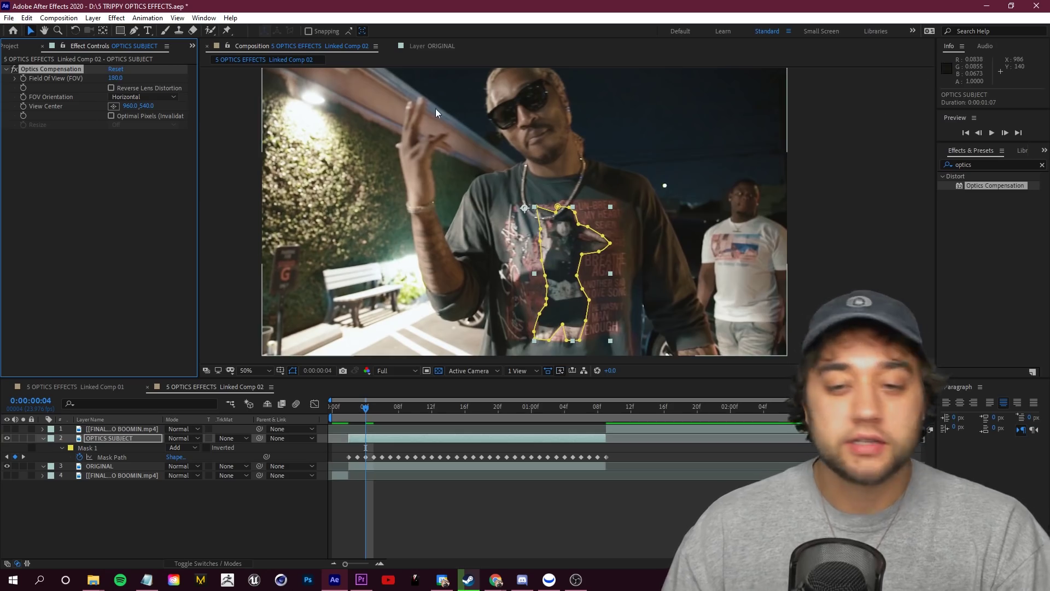
{"action": "key", "text": "ctrl+z"}
Enable Reverse Lens Distortion, try a Field Of View of about 157.4, and undo that trial value.
{"action": "left_click", "coordinate": [112, 87]}
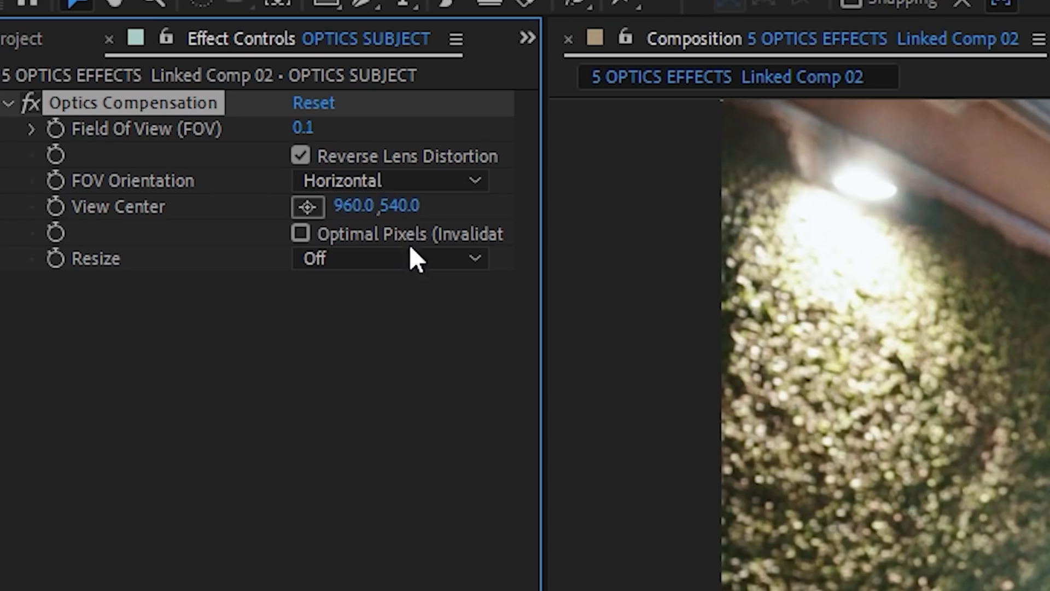
{"action": "left_click_drag", "start_coordinate": [303, 128], "coordinate": [977, 158]}
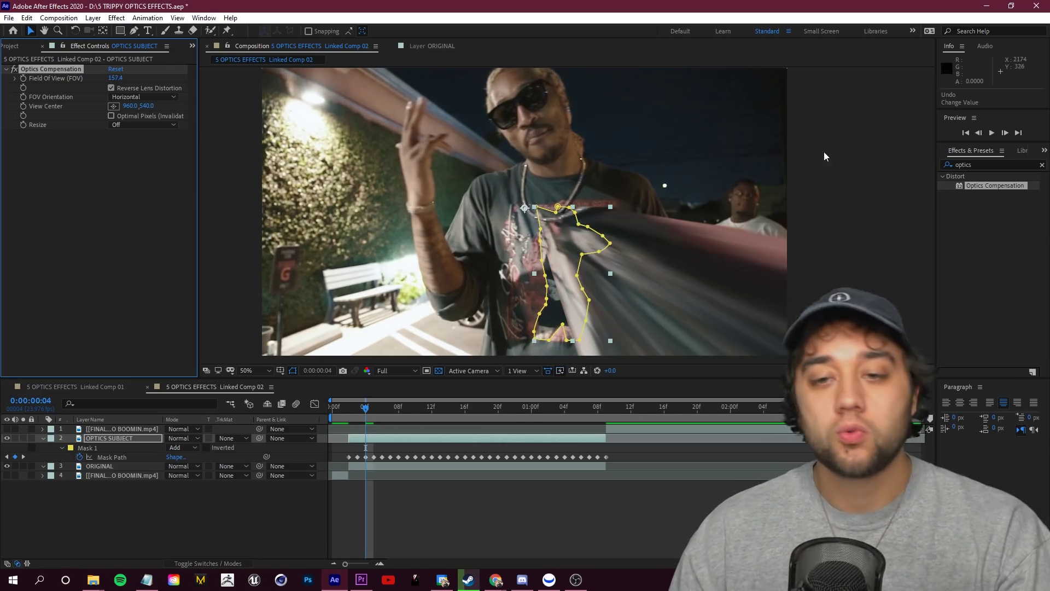
{"action": "key", "text": "ctrl+z"}
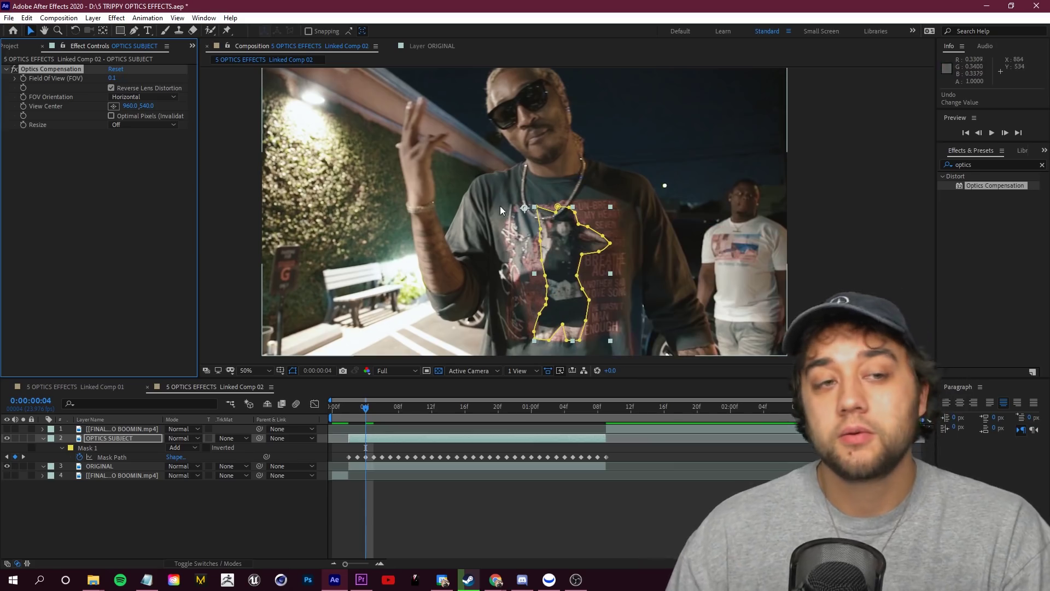
Place the Optics Compensation View Center on the woman's figure at 1102.0, 720.0 and preview from frame 2.
{"action": "left_click", "coordinate": [113, 106]}
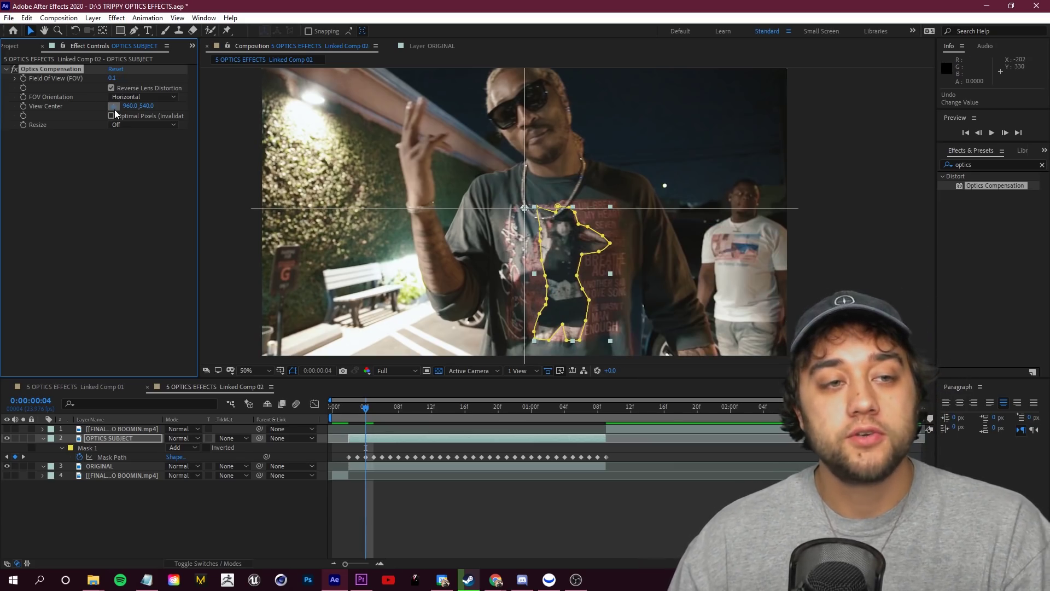
{"action": "left_click", "coordinate": [563, 262]}
{"action": "left_click_drag", "start_coordinate": [360, 414], "coordinate": [348, 414]}
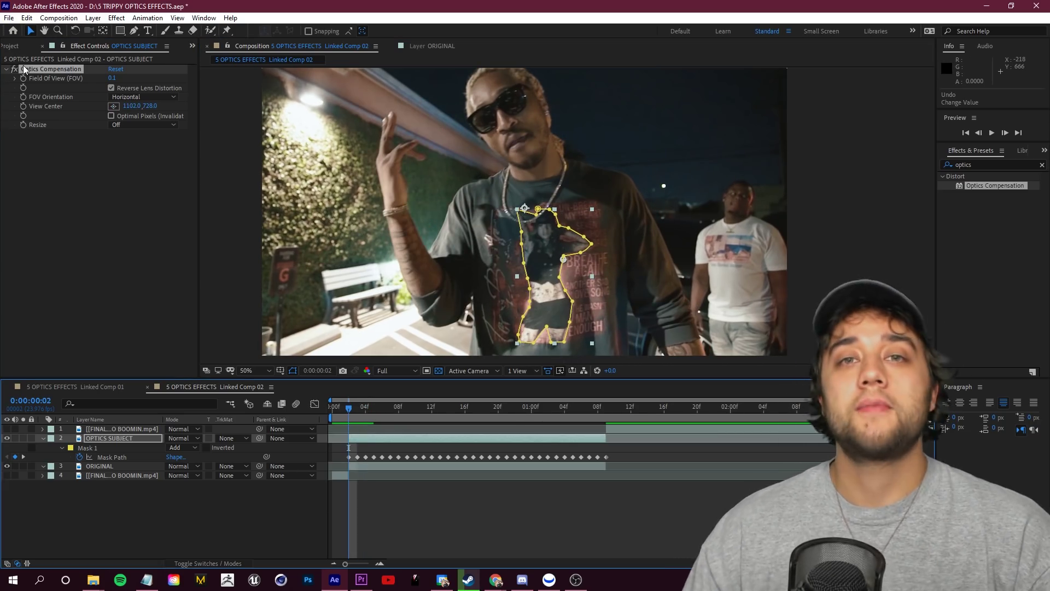
{"action": "key", "text": "space"}
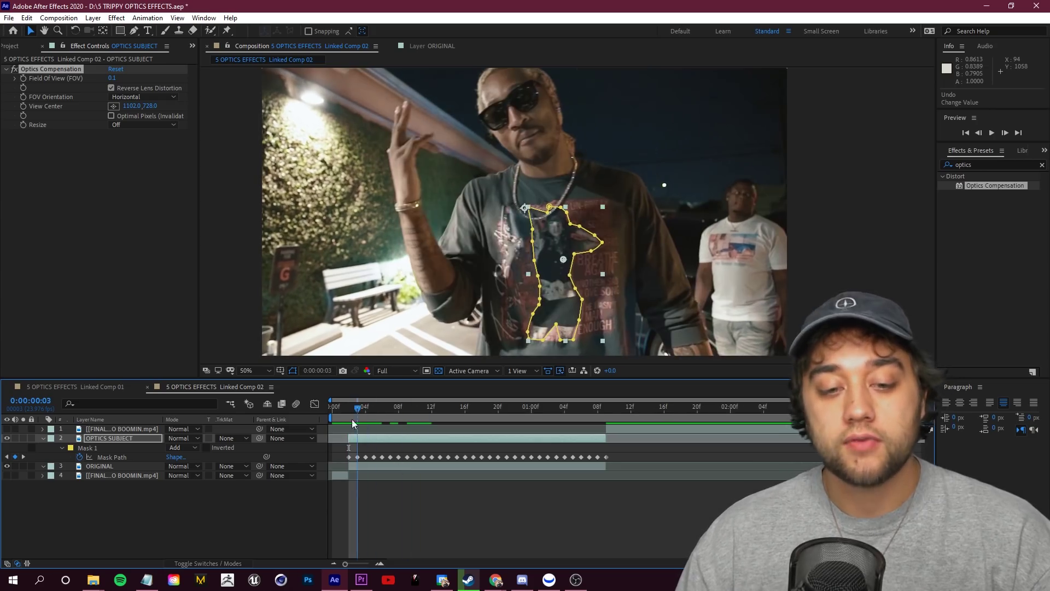
{"action": "key", "text": "space"}
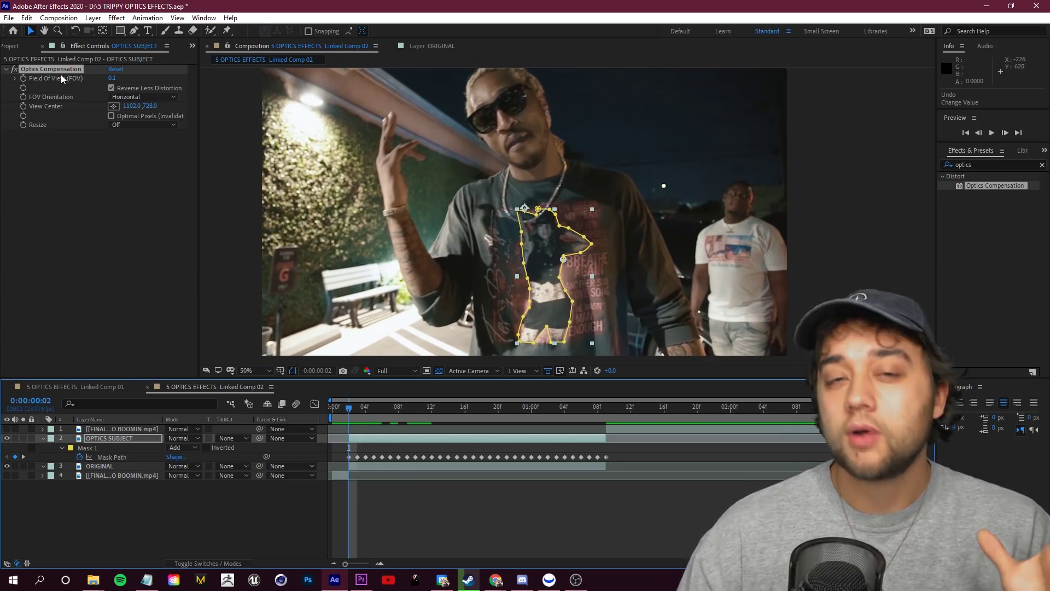
Keyframe the Field Of View at 0.1 on frame 2, raise it at frame 16, and preview the animation.
{"action": "left_click", "coordinate": [26, 80]}
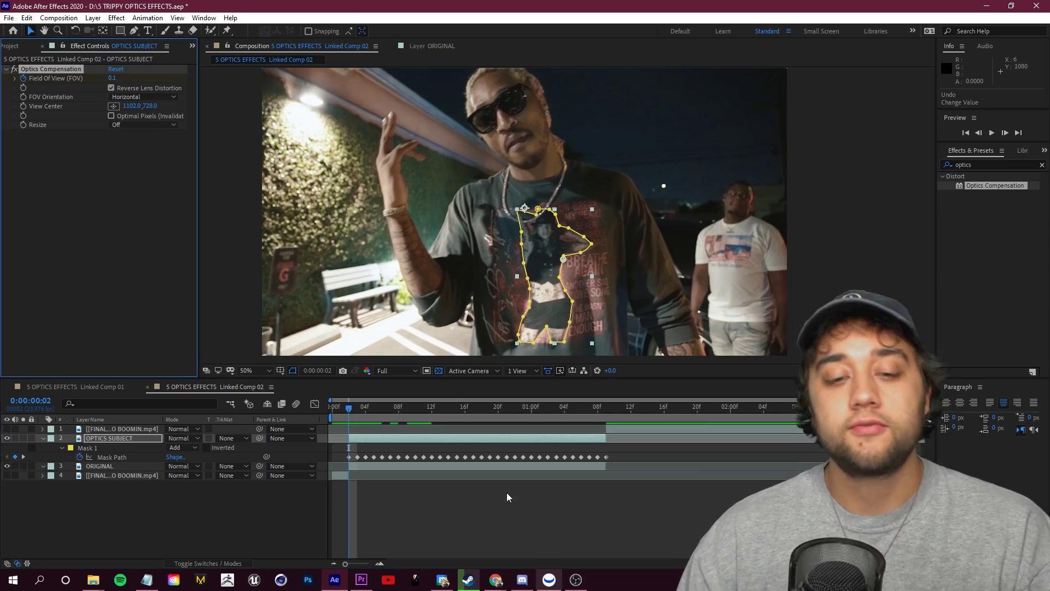
{"action": "left_click_drag", "start_coordinate": [349, 408], "coordinate": [464, 407]}
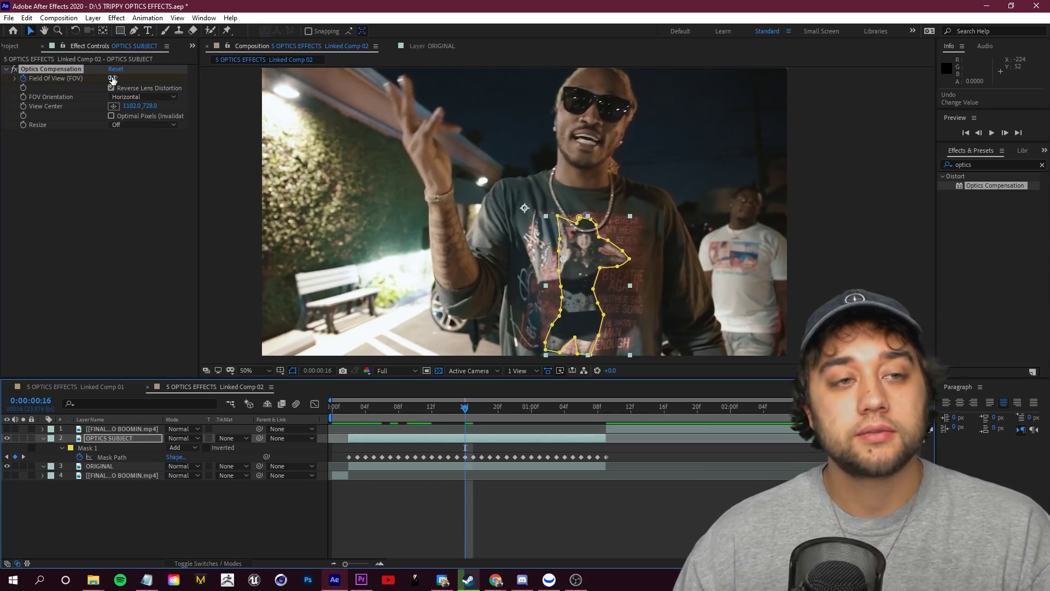
{"action": "left_click_drag", "start_coordinate": [113, 79], "coordinate": [145, 80]}
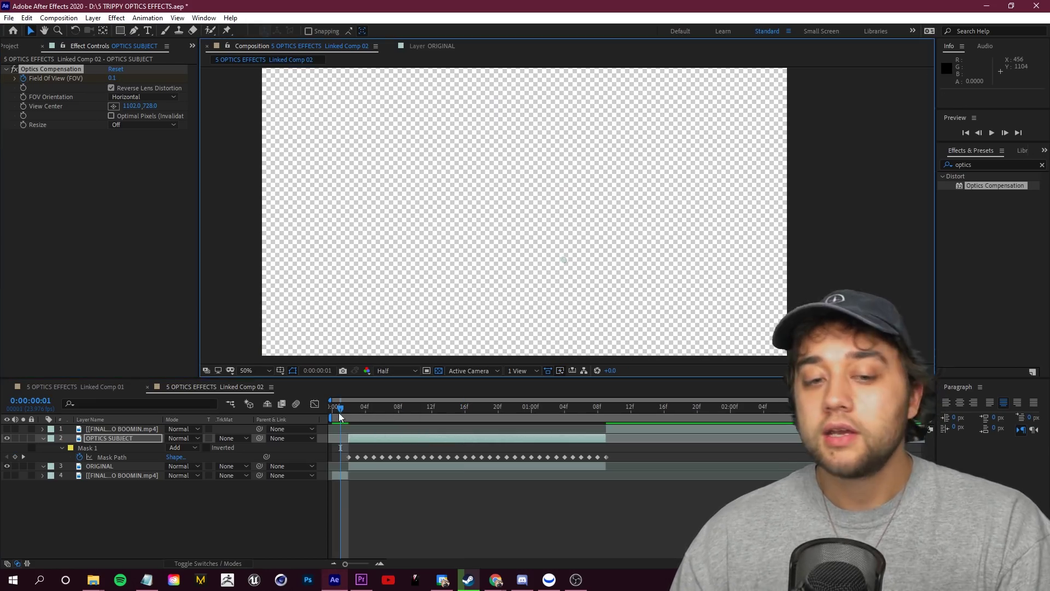
{"action": "key", "text": "space"}
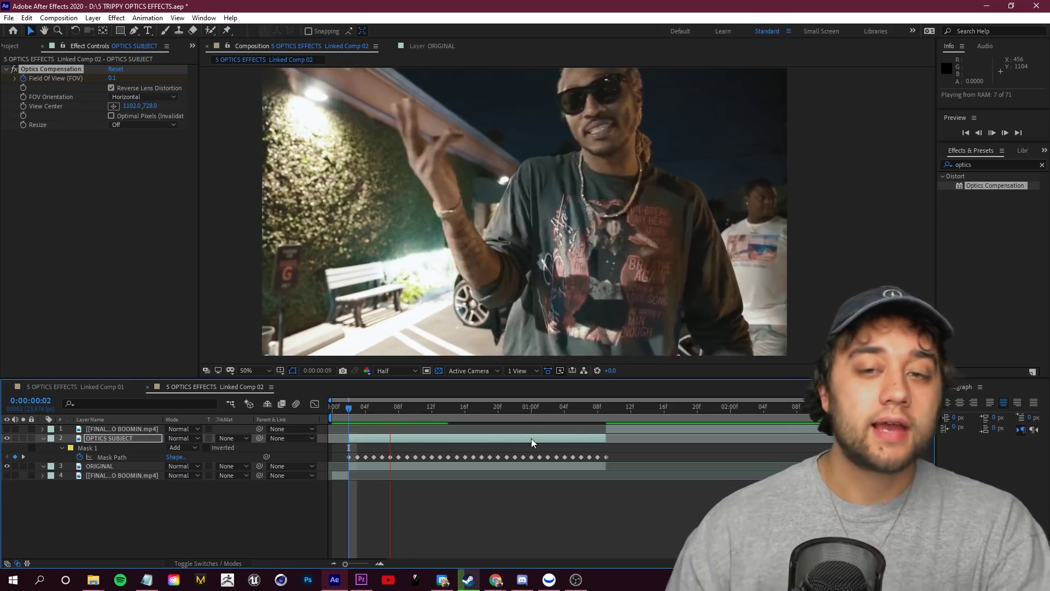
{"action": "left_click_drag", "start_coordinate": [421, 427], "coordinate": [360, 396]}
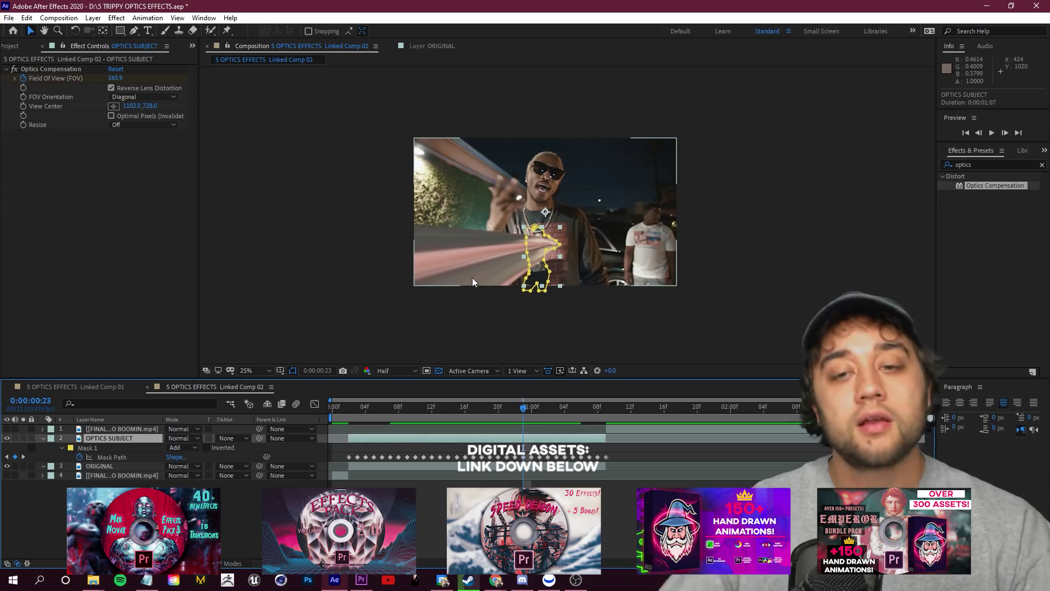
Preview the CREATE CAUSTIC WAVE composition from its start.
{"action": "left_click", "coordinate": [993, 164]}
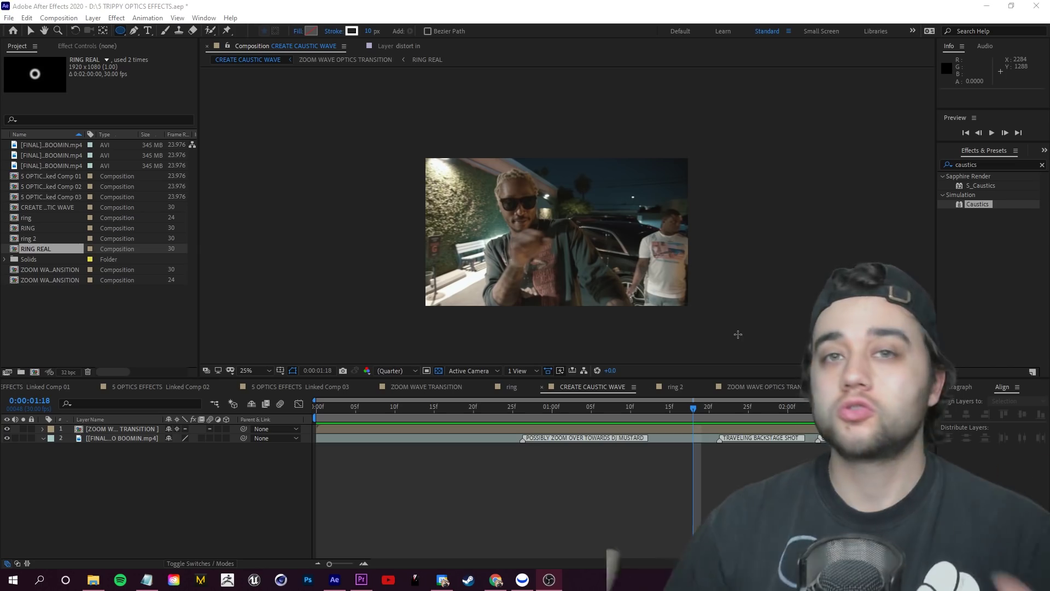
{"action": "left_click", "coordinate": [296, 421]}
{"action": "key", "text": "Home"}
{"action": "key", "text": "space"}
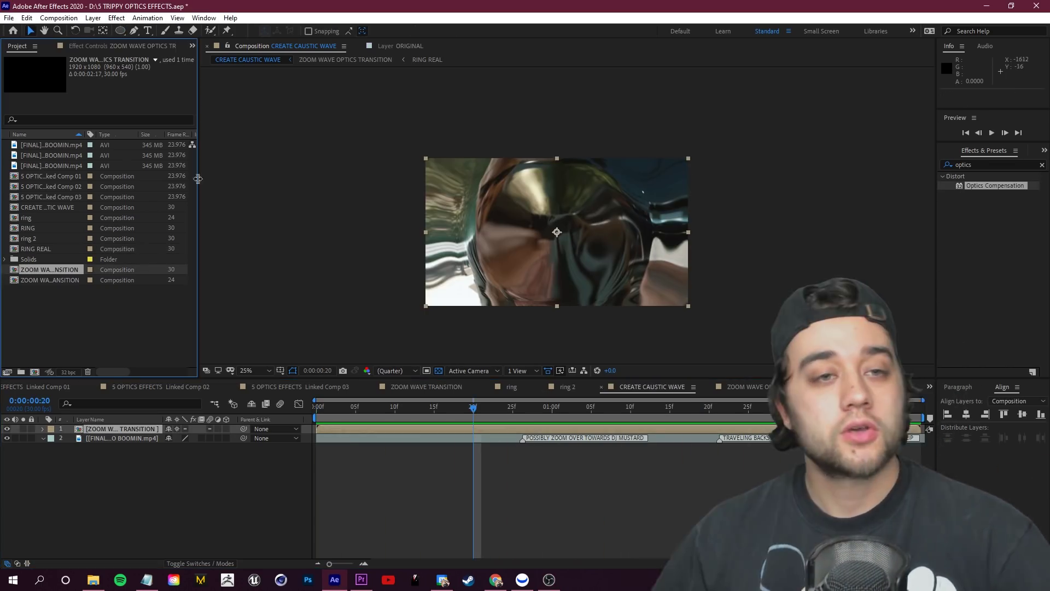
Create a composition named RING ANIMATION at 1920 × 1080, 30 frames per second and 2 seconds long.
{"action": "left_click", "coordinate": [34, 372]}
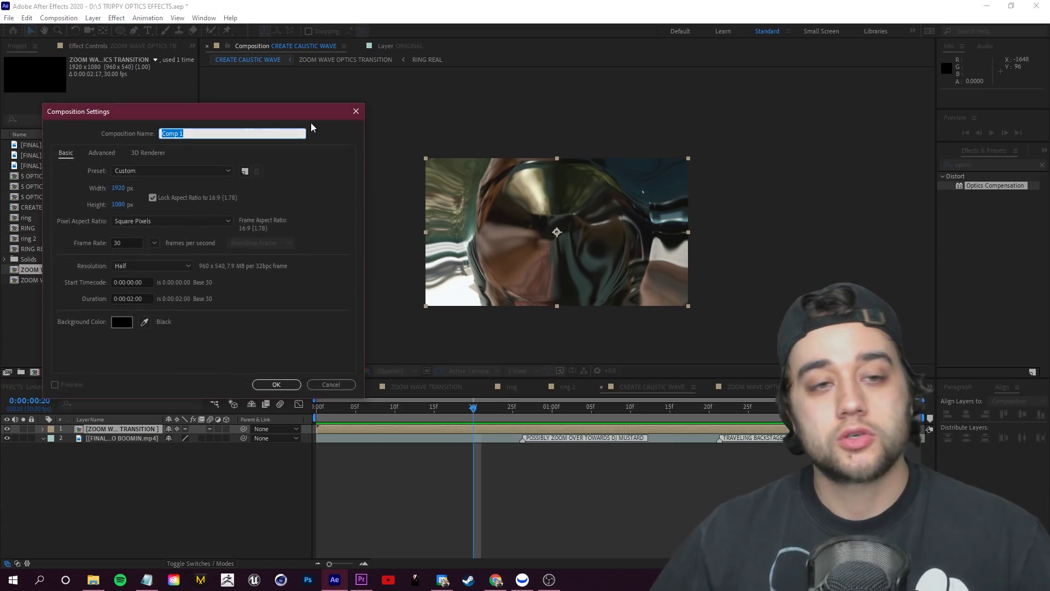
{"action": "left_click", "coordinate": [456, 244]}
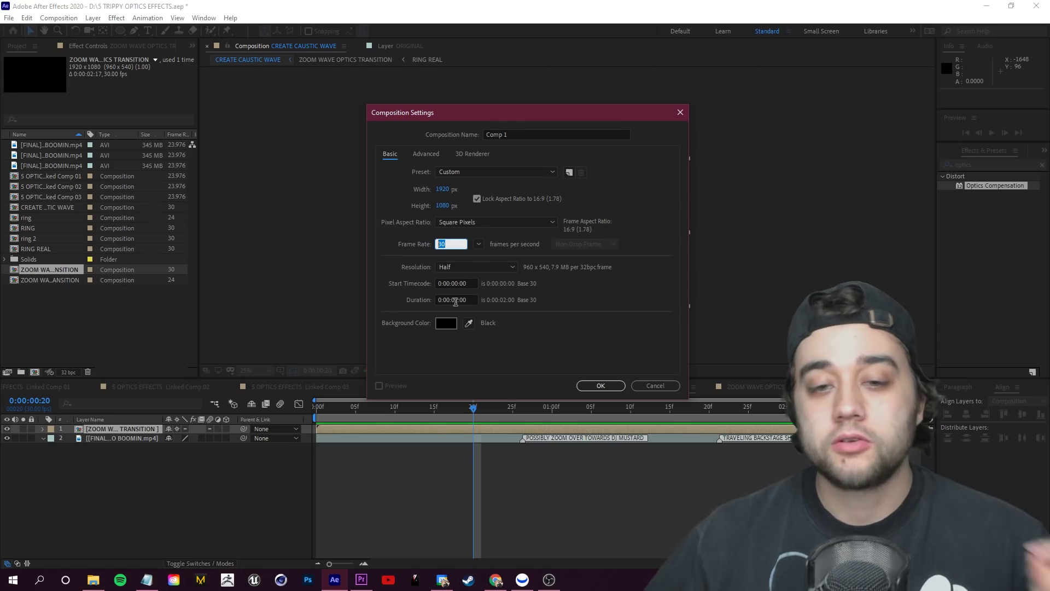
{"action": "left_click", "coordinate": [535, 134]}
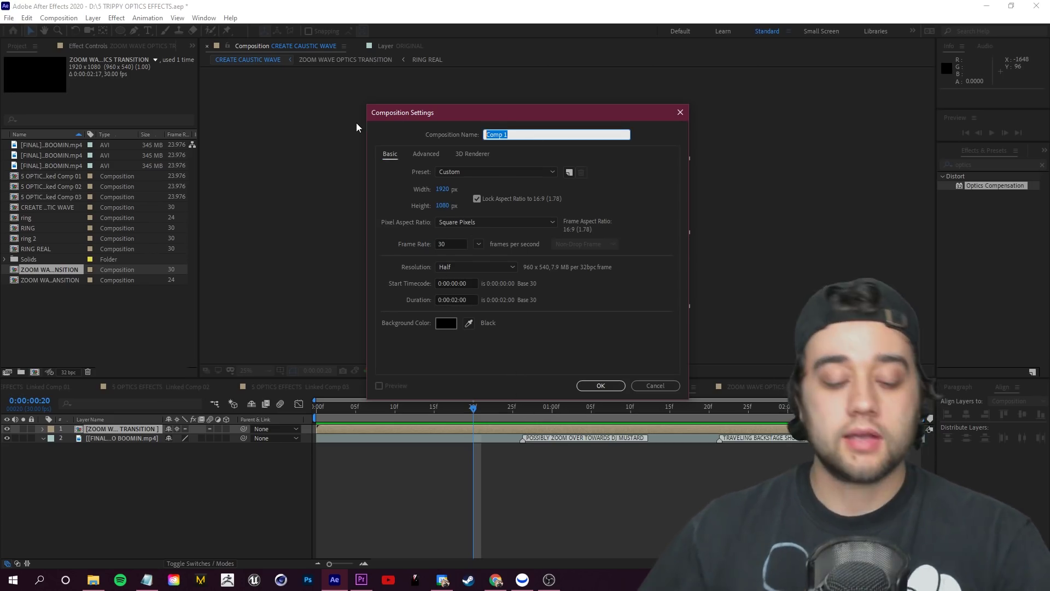
{"action": "type", "text": "RING ANIMATION"}
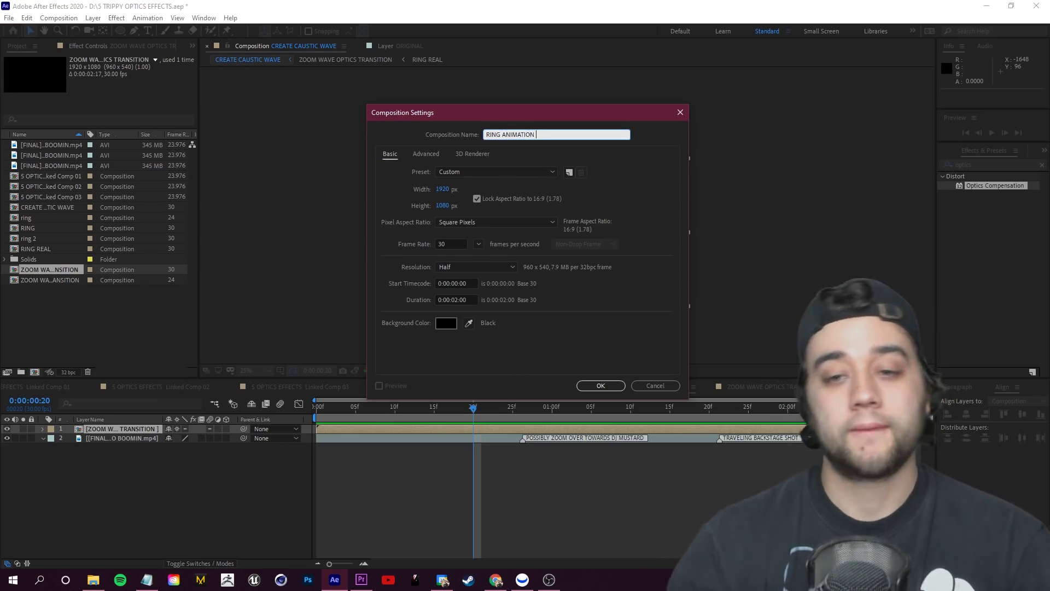
{"action": "left_click_drag", "start_coordinate": [487, 120], "coordinate": [865, 142]}
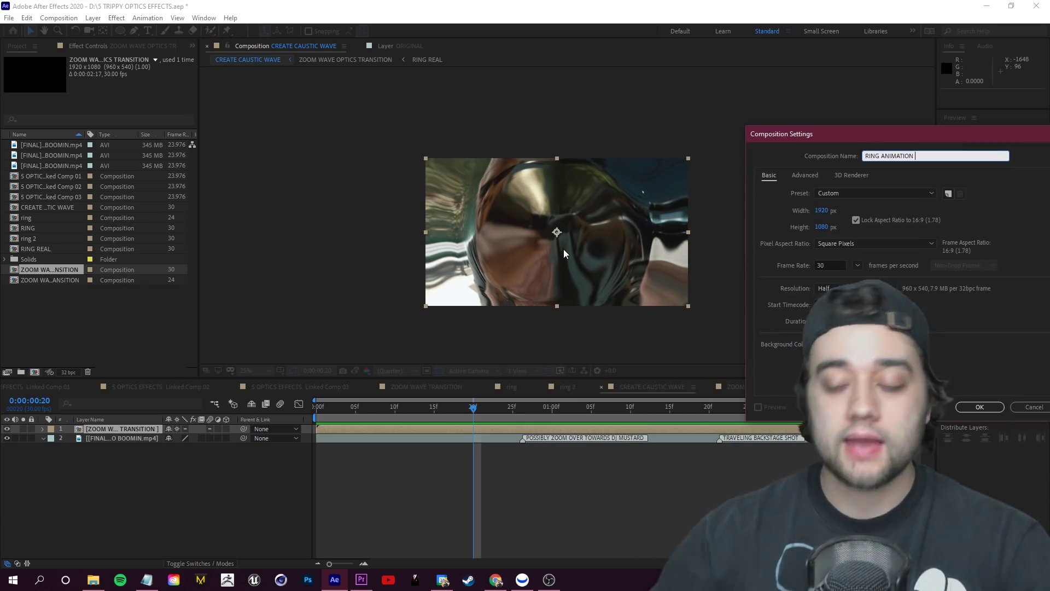
{"action": "left_click_drag", "start_coordinate": [878, 138], "coordinate": [808, 138]}
{"action": "left_click", "coordinate": [914, 407]}
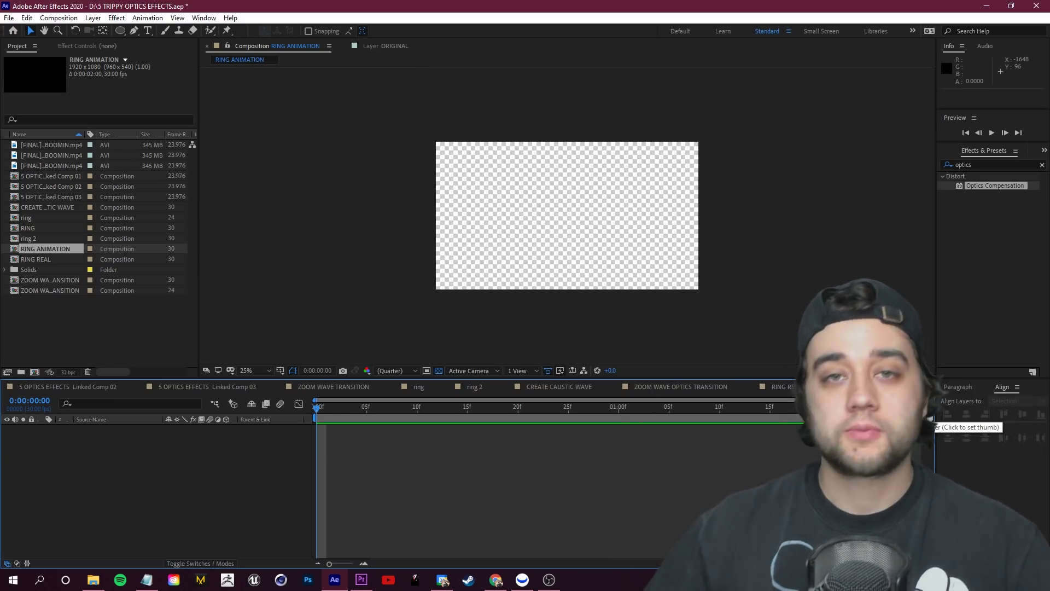
Turn off the transparency grid, draw a circle about 876 px wide with the Ellipse tool and move it near the frame's centre.
{"action": "left_click", "coordinate": [438, 371]}
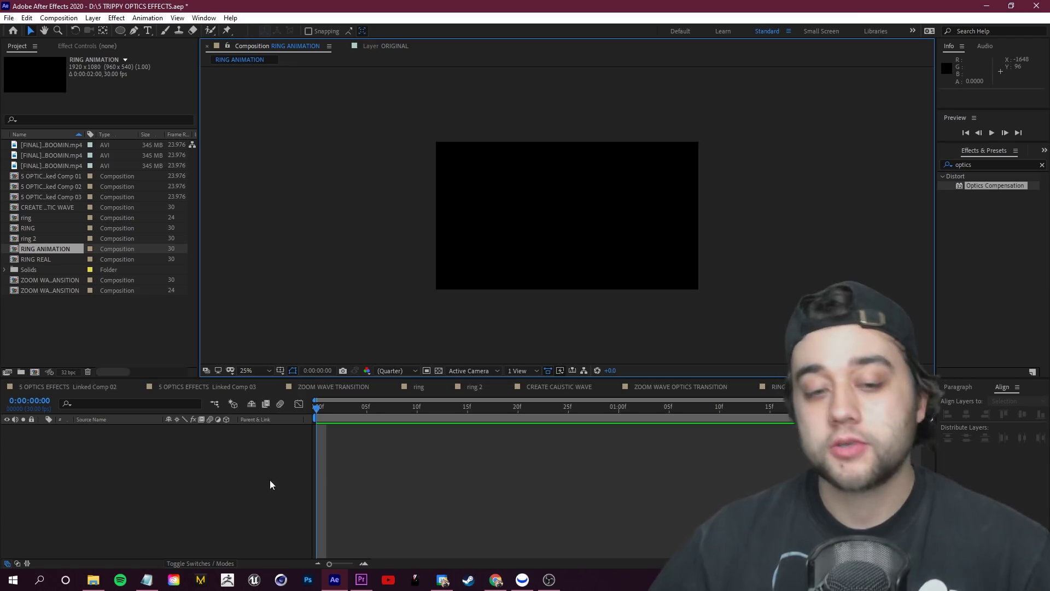
{"action": "left_click", "coordinate": [123, 31]}
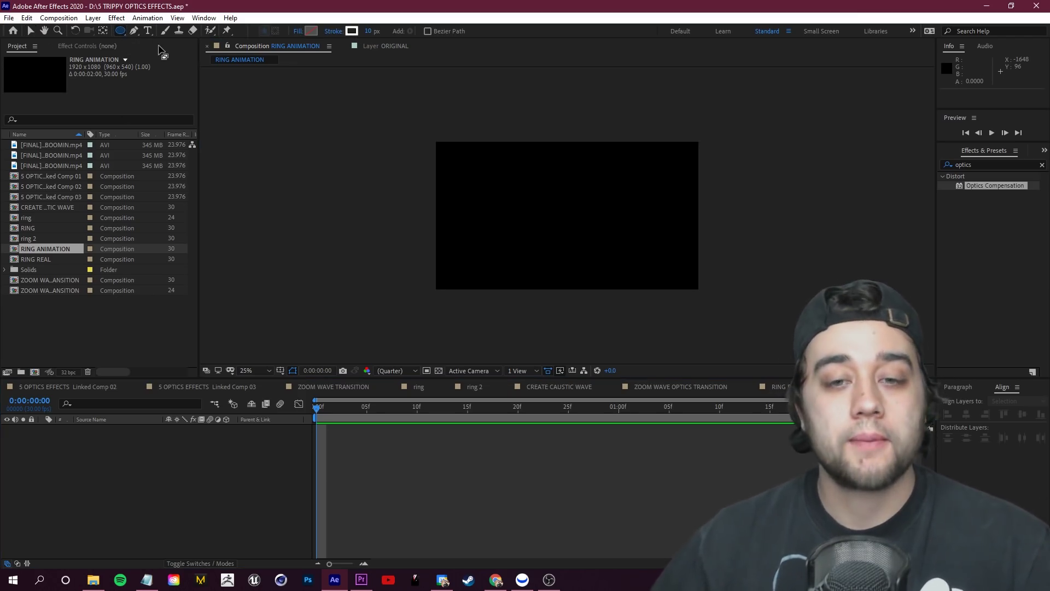
{"action": "left_click_drag", "start_coordinate": [556, 219], "coordinate": [677, 100]}
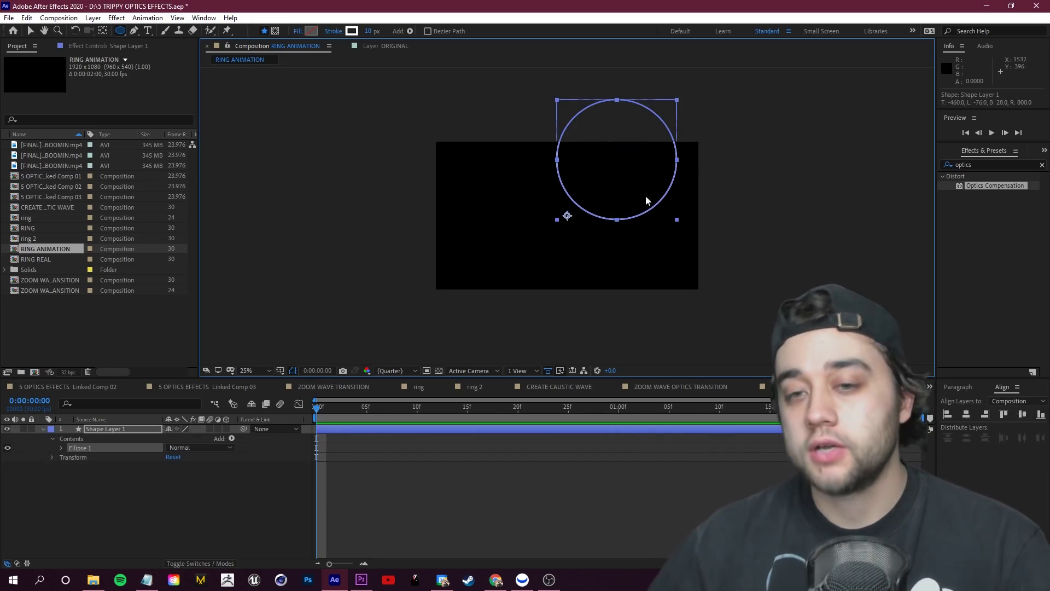
{"action": "left_click_drag", "start_coordinate": [610, 163], "coordinate": [551, 220]}
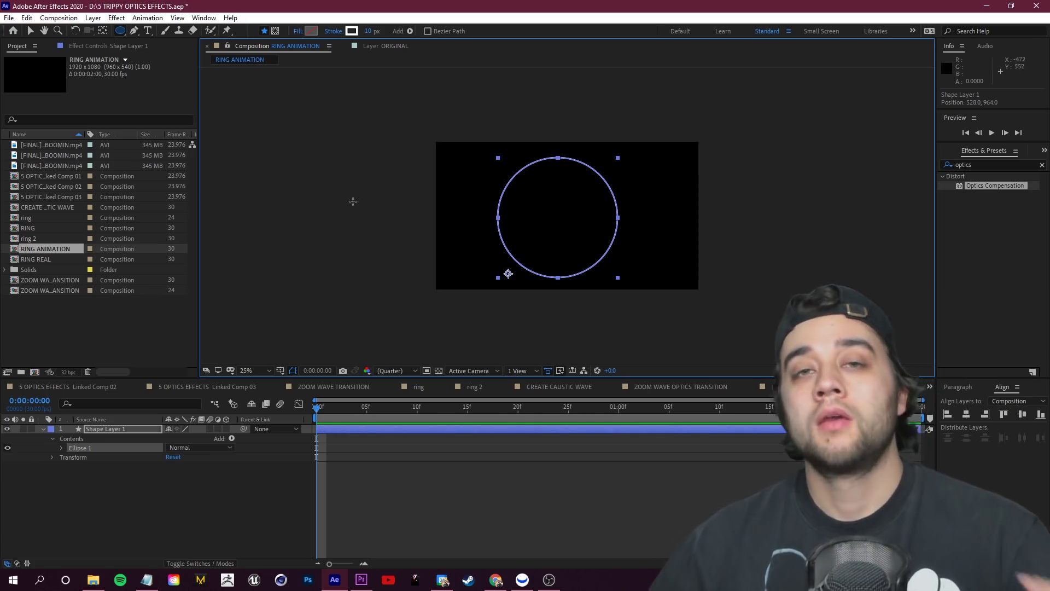
Dock Align alongside Effects & Presets and centre the circle layer horizontally in the composition.
{"action": "left_click", "coordinate": [209, 20]}
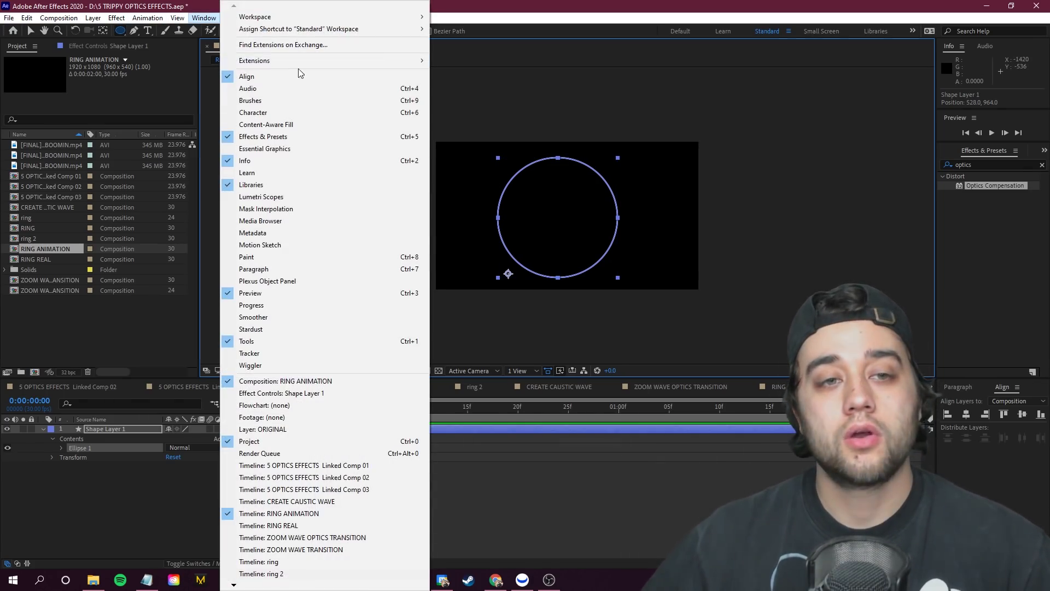
{"action": "left_click", "coordinate": [563, 5]}
{"action": "left_click_drag", "start_coordinate": [1002, 387], "coordinate": [979, 149]}
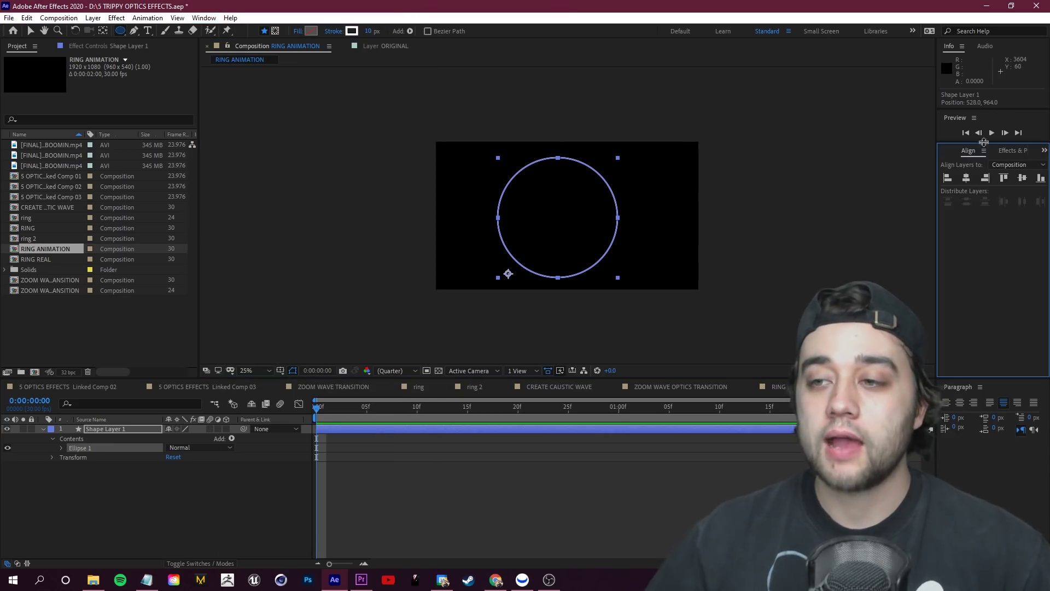
{"action": "left_click", "coordinate": [966, 179]}
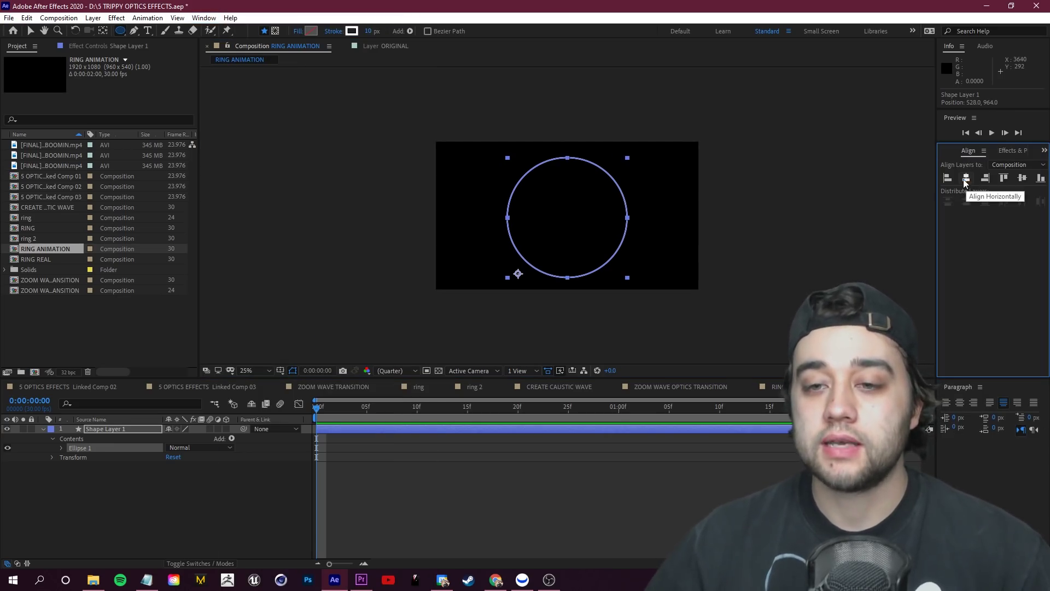
Set the circle's fill to None and its stroke colour to white, FFFFFF, and deselect the layer.
{"action": "left_click", "coordinate": [310, 31]}
{"action": "left_click", "coordinate": [252, 28]}
{"action": "left_click", "coordinate": [295, 31]}
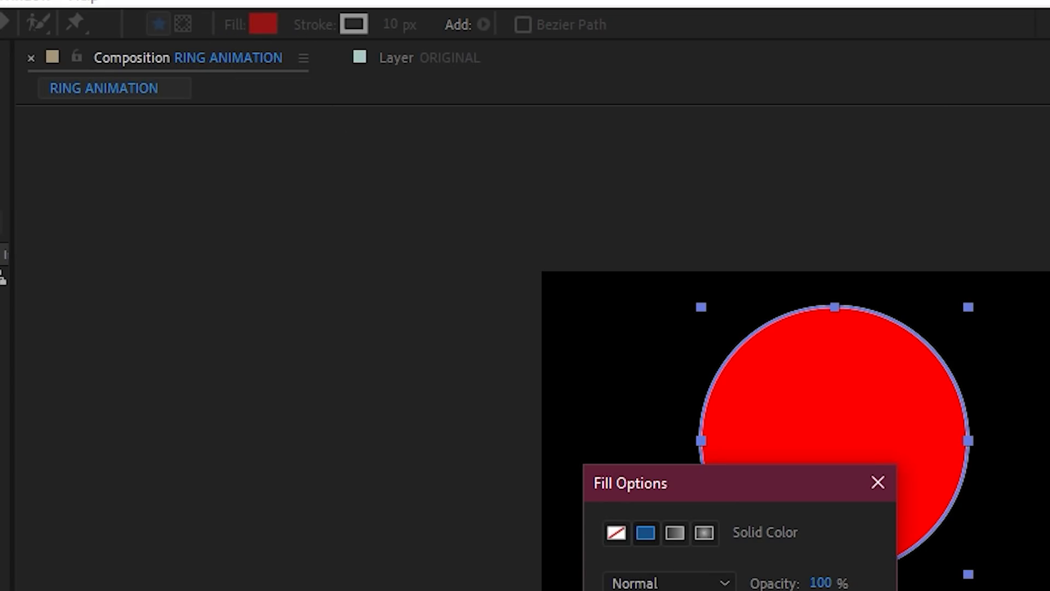
{"action": "left_click", "coordinate": [616, 532]}
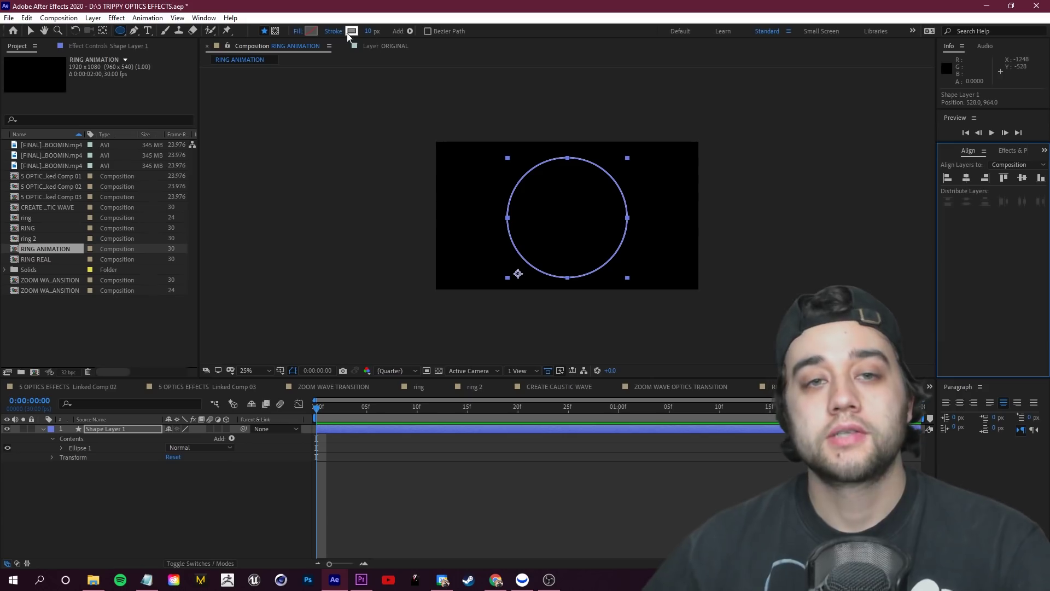
{"action": "left_click", "coordinate": [352, 33]}
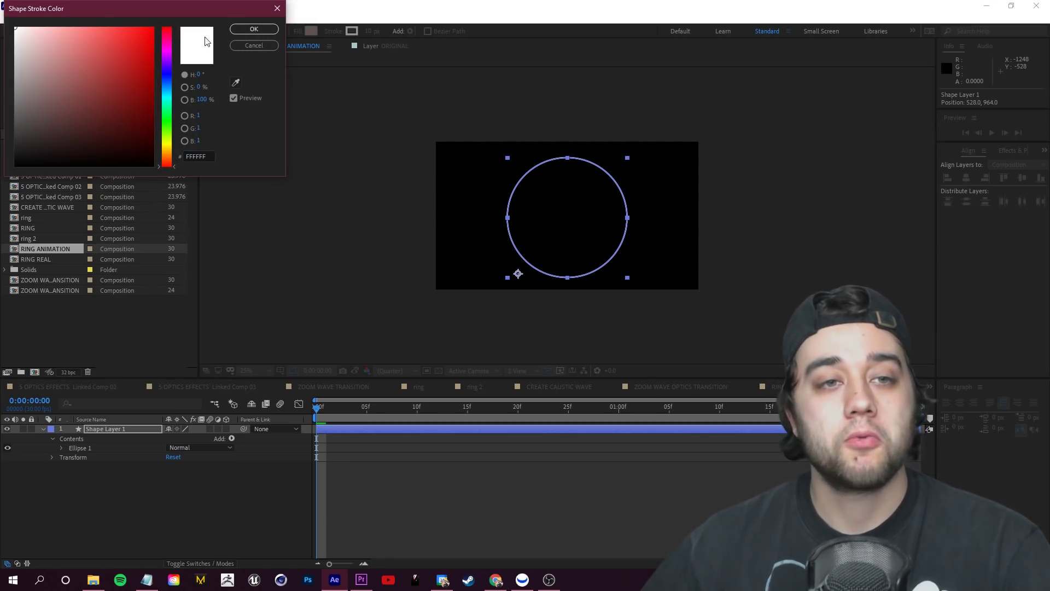
{"action": "left_click", "coordinate": [253, 29]}
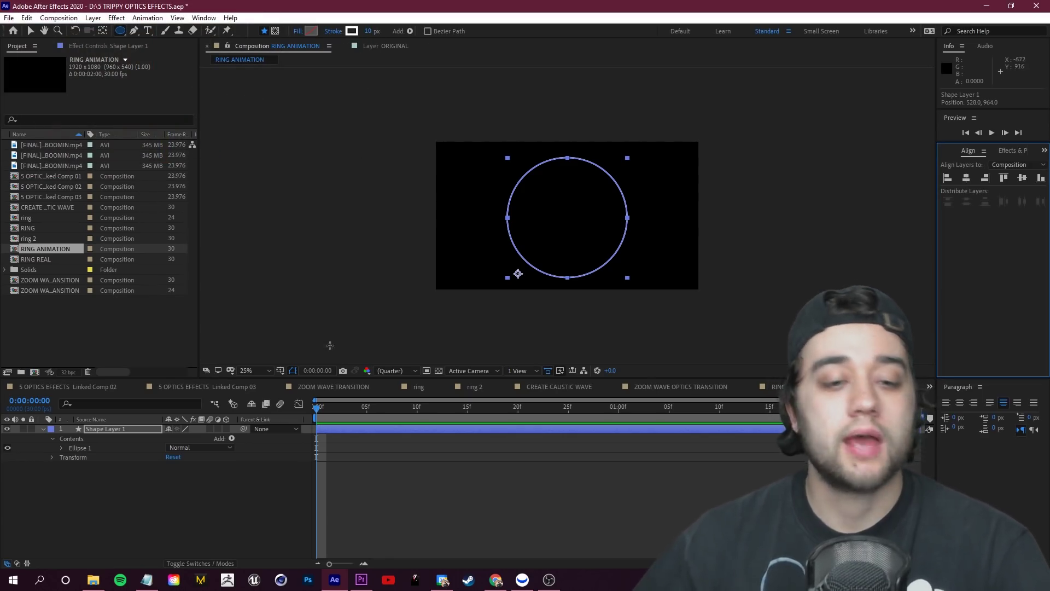
{"action": "left_click", "coordinate": [159, 511]}
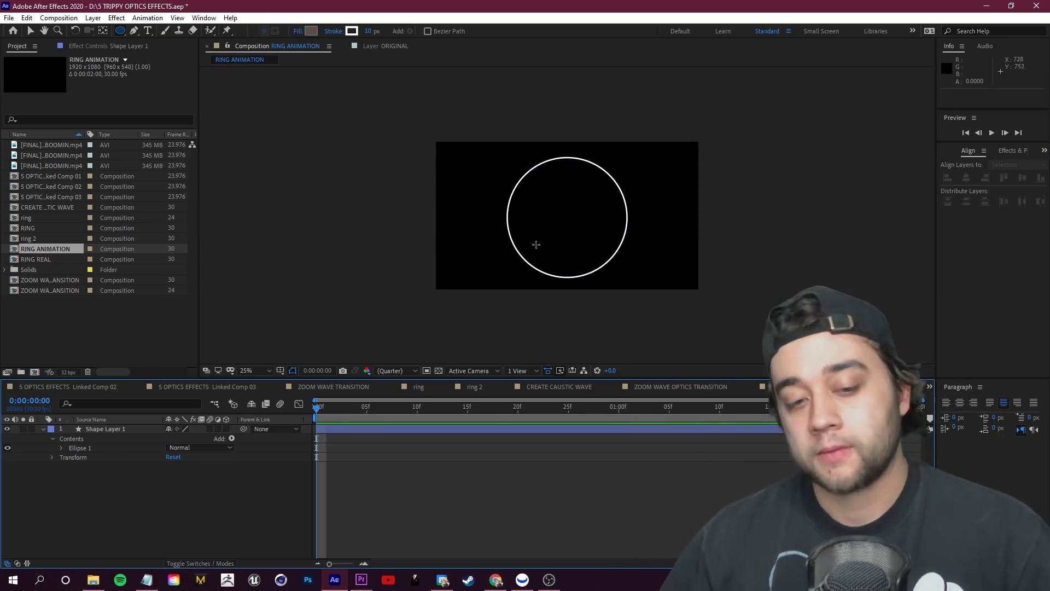
Set the Stroke Width of Ellipse 1's stroke to 200.
{"action": "left_click", "coordinate": [76, 447]}
{"action": "left_click", "coordinate": [61, 448]}
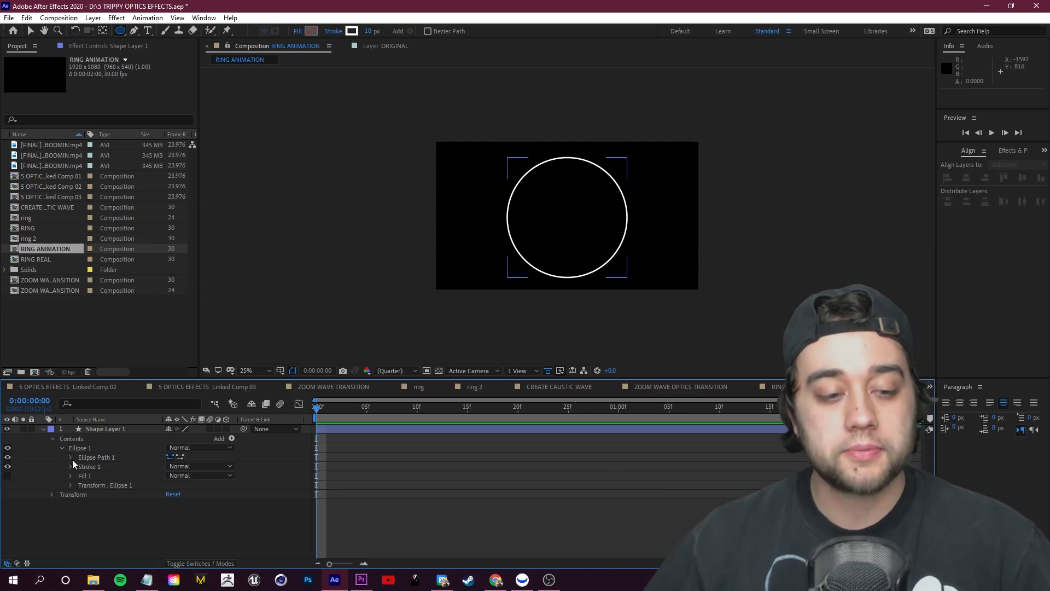
{"action": "left_click", "coordinate": [71, 467]}
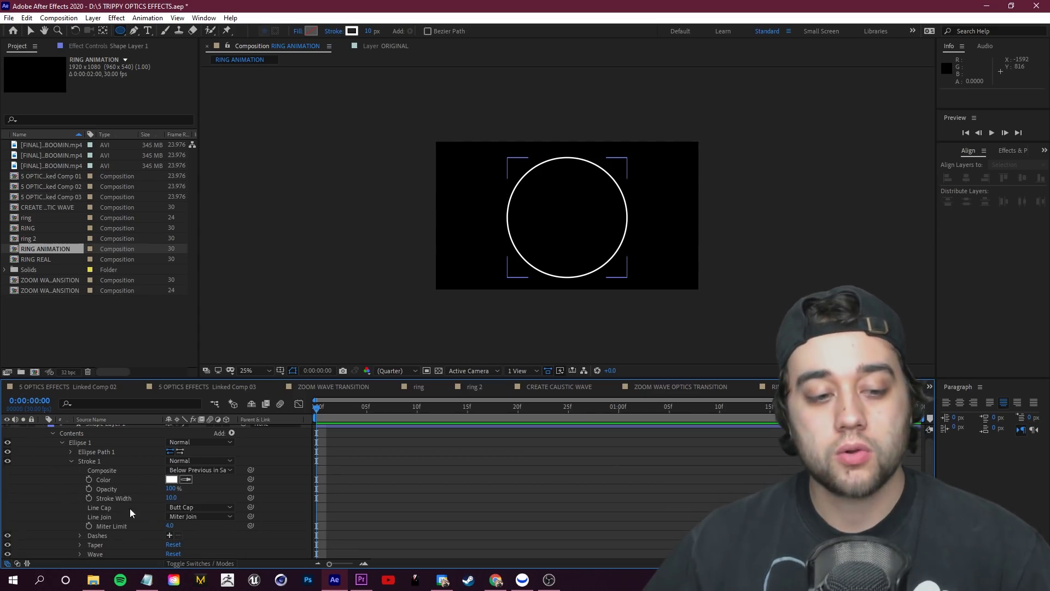
{"action": "left_click", "coordinate": [173, 497]}
{"action": "type", "text": "200"}
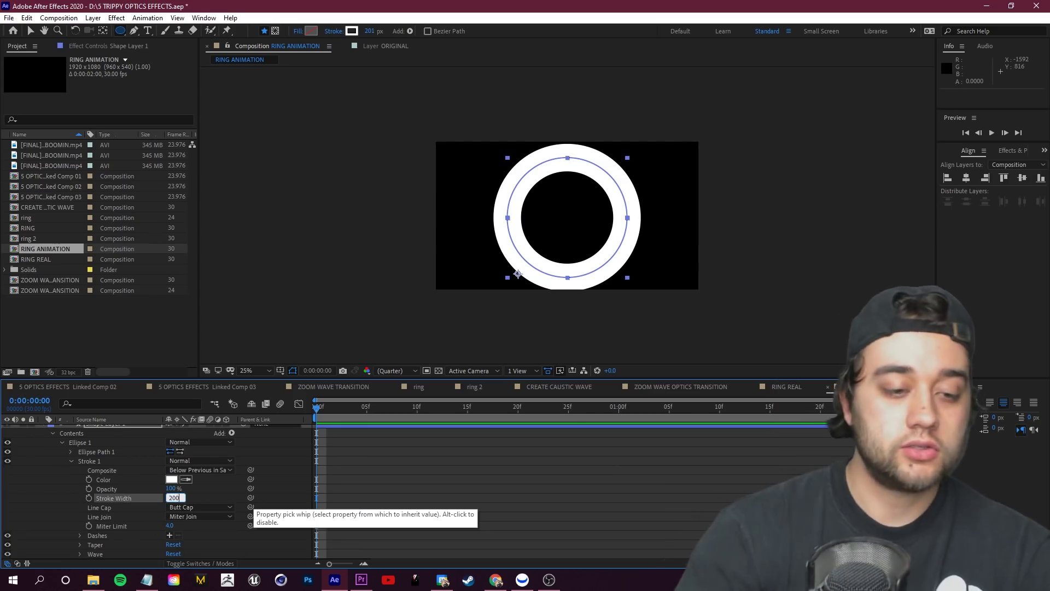
{"action": "key", "text": "Return"}
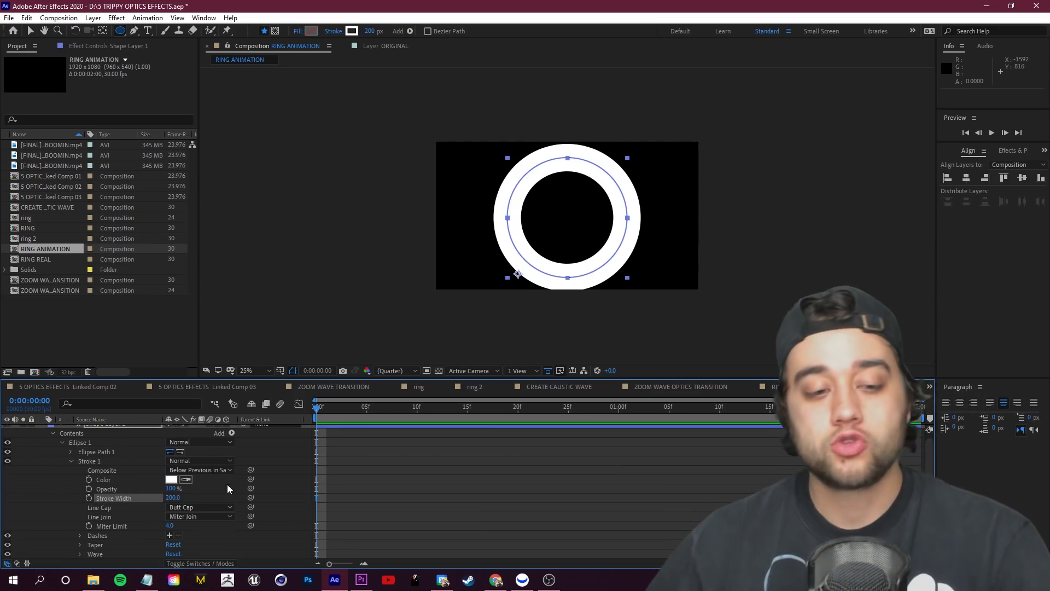
Keyframe the Stroke Width at 200 on frame 0 and 65 at 0:00:01:00, and preview the ring thinning.
{"action": "left_click_drag", "start_coordinate": [323, 408], "coordinate": [615, 411]}
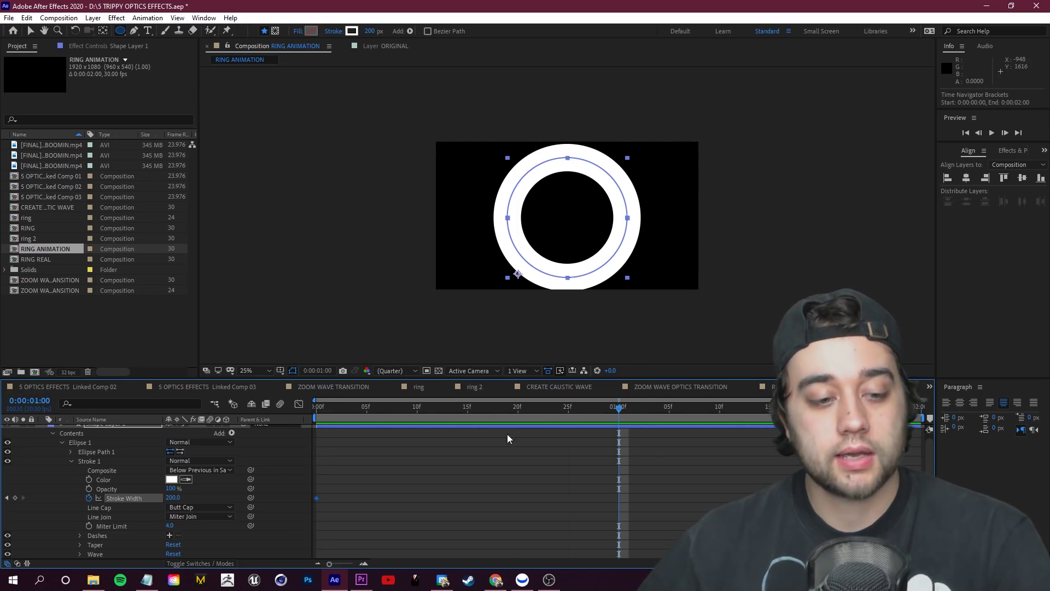
{"action": "mouse_move", "coordinate": [174, 498]}
{"action": "left_mouse_down"}
{"action": "mouse_move", "coordinate": [100, 508]}
{"action": "mouse_move", "coordinate": [109, 508]}
{"action": "left_mouse_up"}
{"action": "left_click", "coordinate": [172, 498]}
{"action": "type", "text": "65"}
{"action": "key", "text": "Return"}
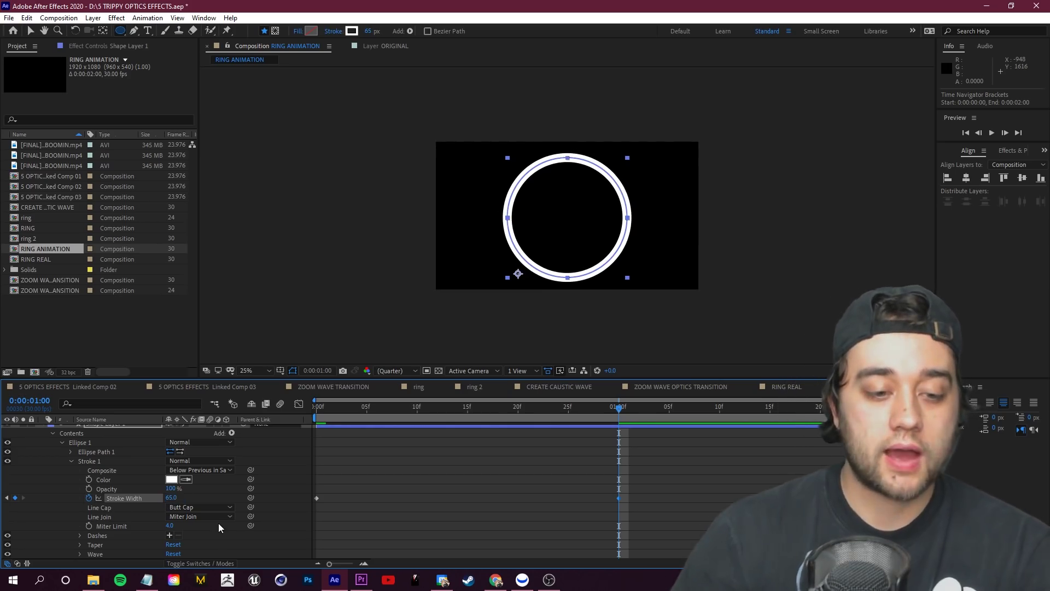
{"action": "key", "text": "space"}
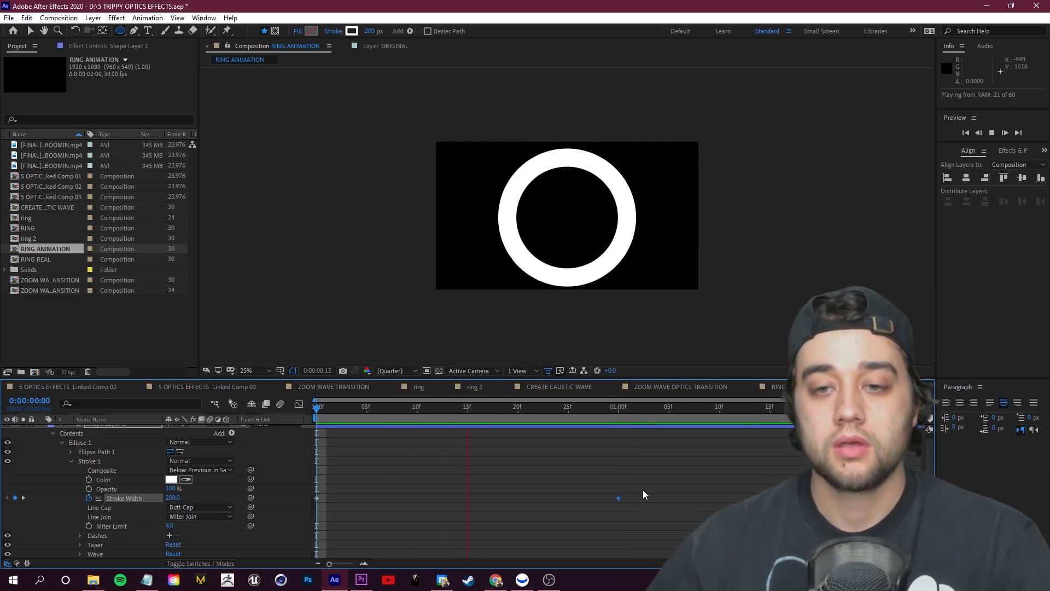
{"action": "left_click_drag", "start_coordinate": [626, 409], "coordinate": [309, 412]}
Try a Scale of 50% on the ring's shape layer and undo the change.
{"action": "left_click", "coordinate": [41, 427]}
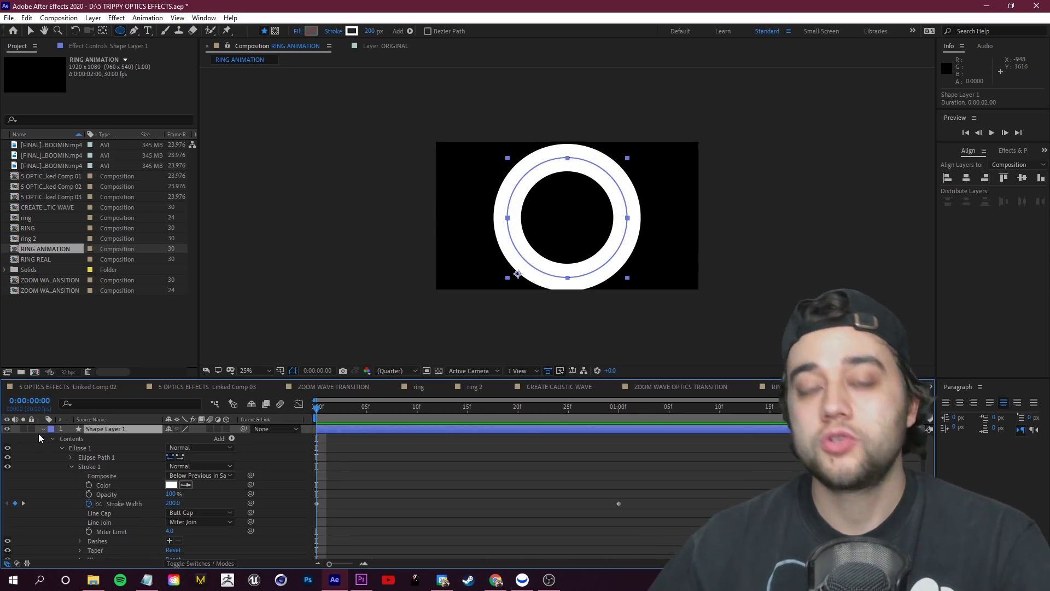
{"action": "key", "text": "s"}
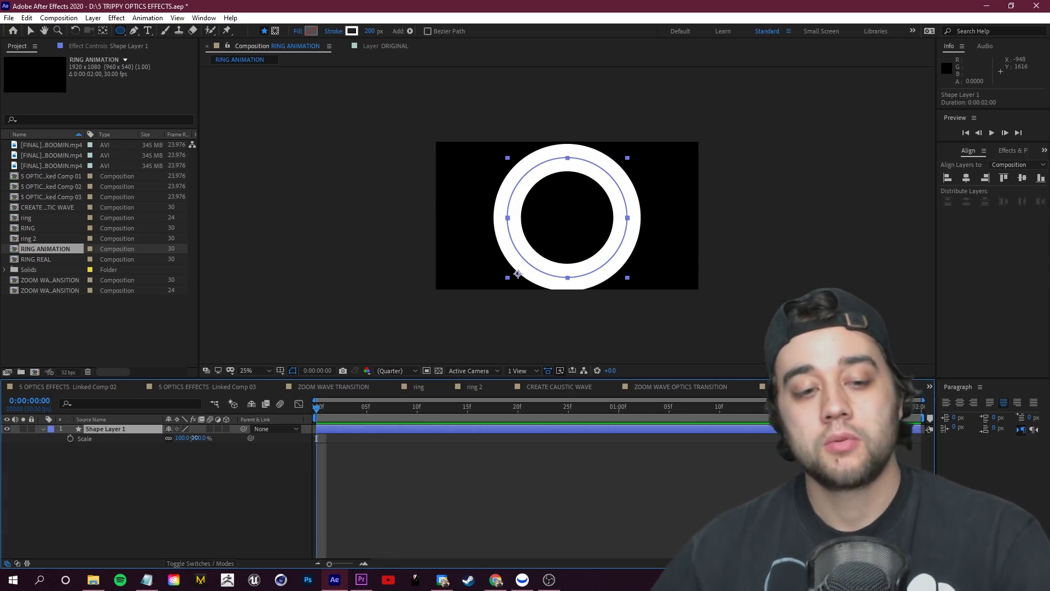
{"action": "type", "text": "50"}
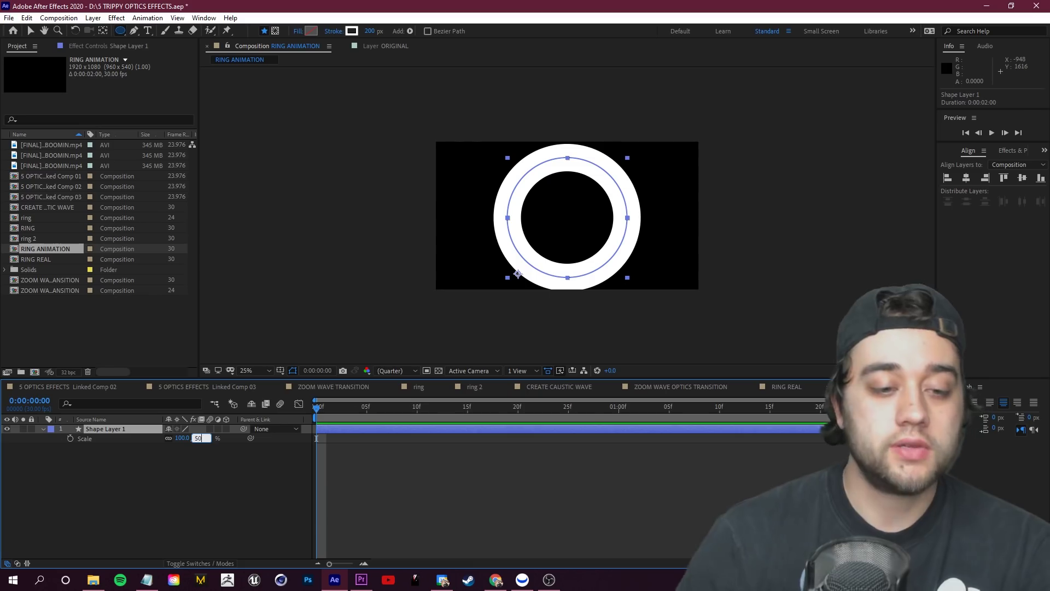
{"action": "left_click", "coordinate": [102, 498]}
{"action": "key", "text": "ctrl+z"}
Move the shape layer's anchor point to the centre of the ring with the Pan Behind tool.
{"action": "left_click", "coordinate": [143, 429]}
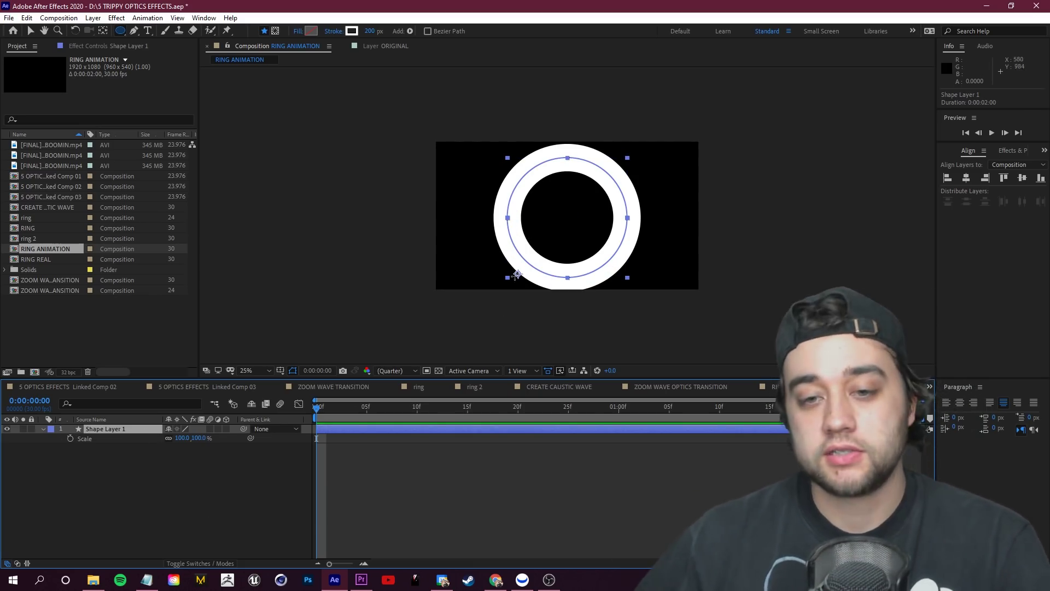
{"action": "key", "text": "v"}
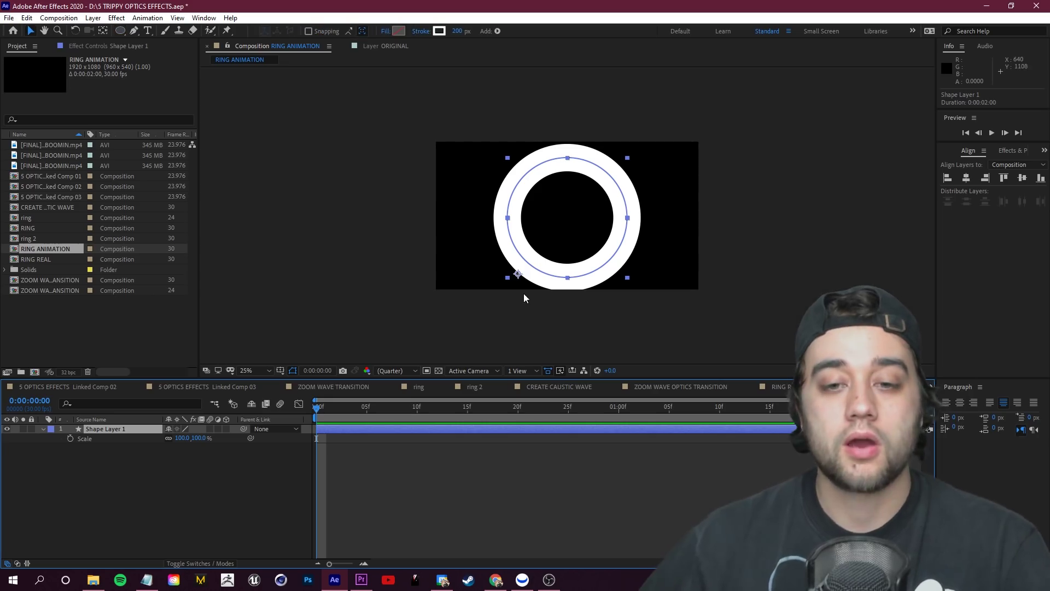
{"action": "left_click", "coordinate": [102, 33]}
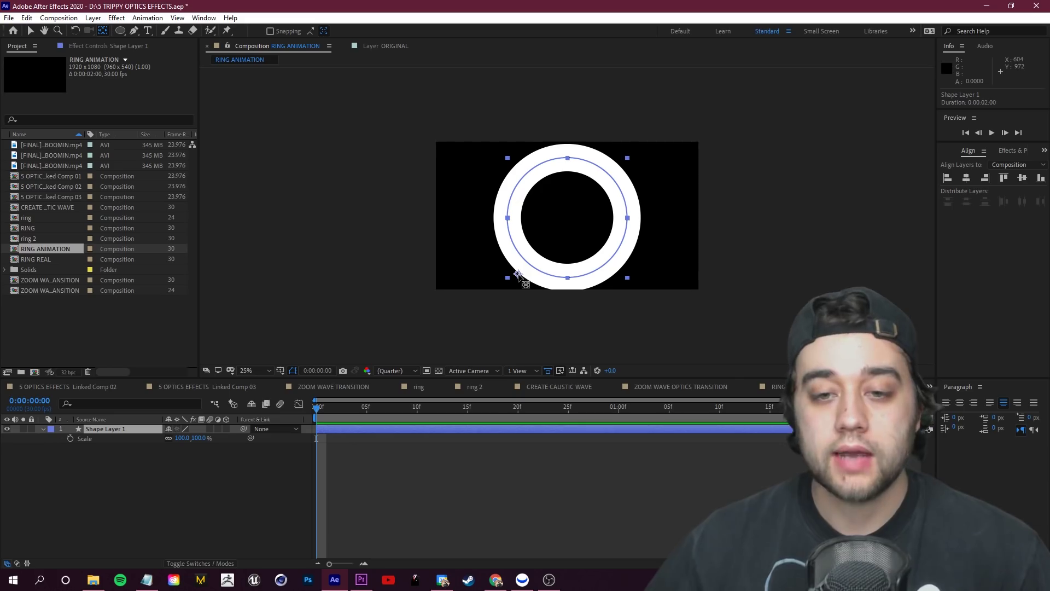
{"action": "left_click_drag", "start_coordinate": [517, 273], "coordinate": [550, 243]}
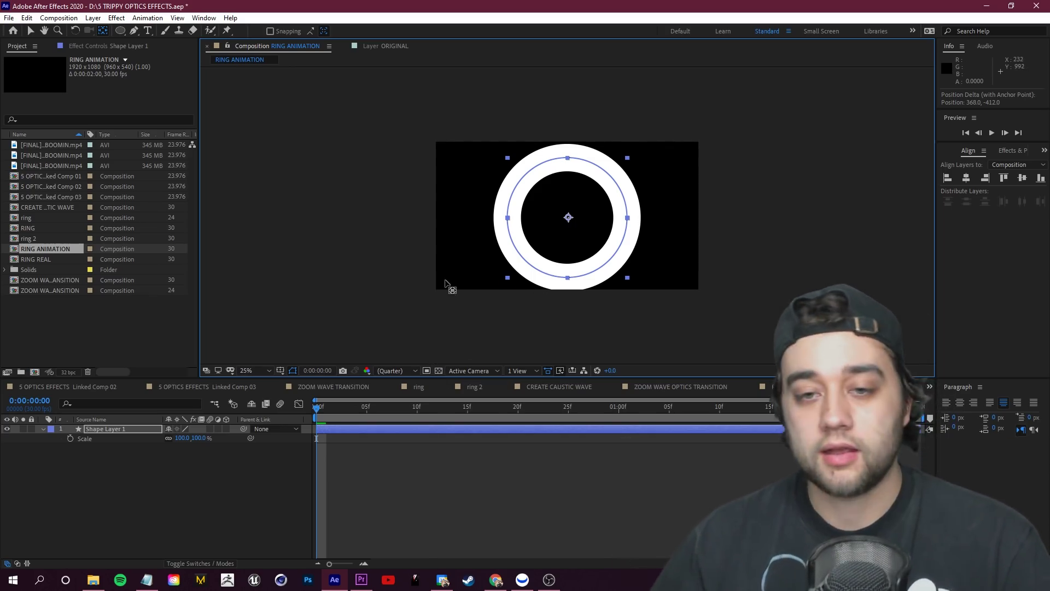
Set the ring shape layer's Scale to 50% at frame 0.
{"action": "left_click", "coordinate": [103, 429]}
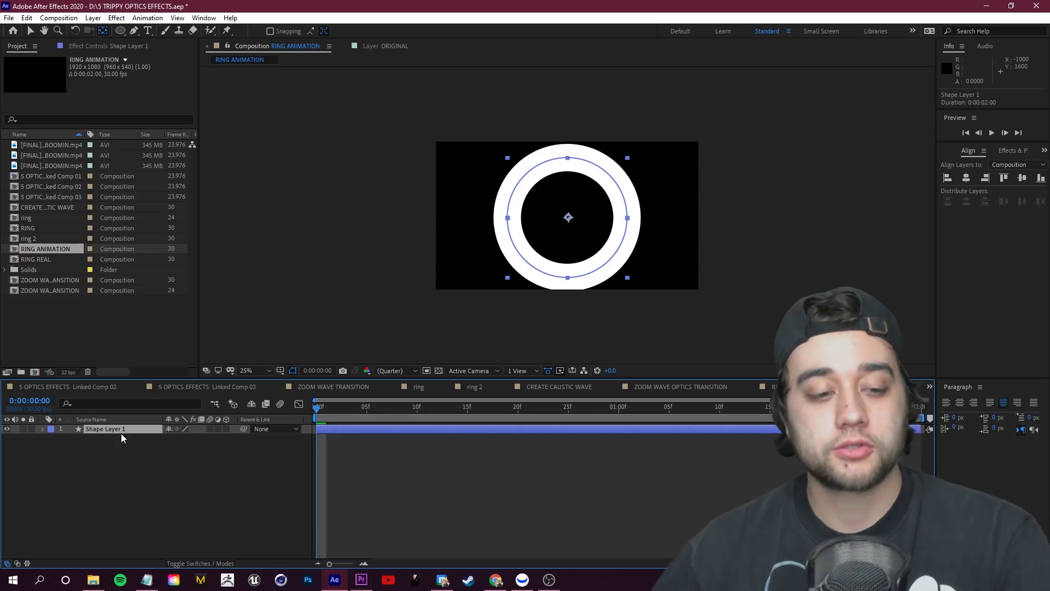
{"action": "key", "text": "s"}
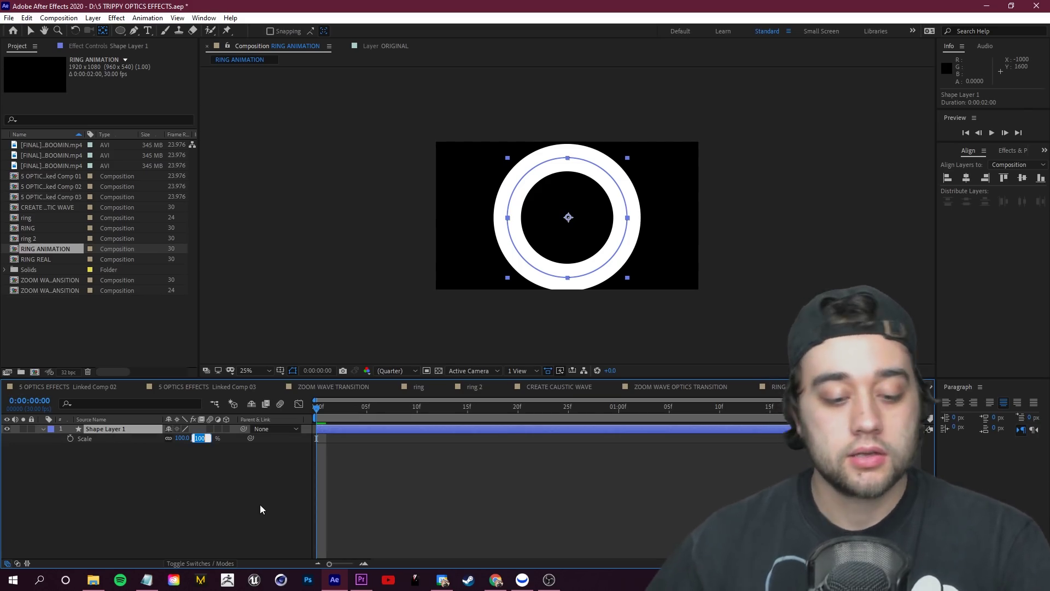
{"action": "type", "text": "50"}
{"action": "key", "text": "Return"}
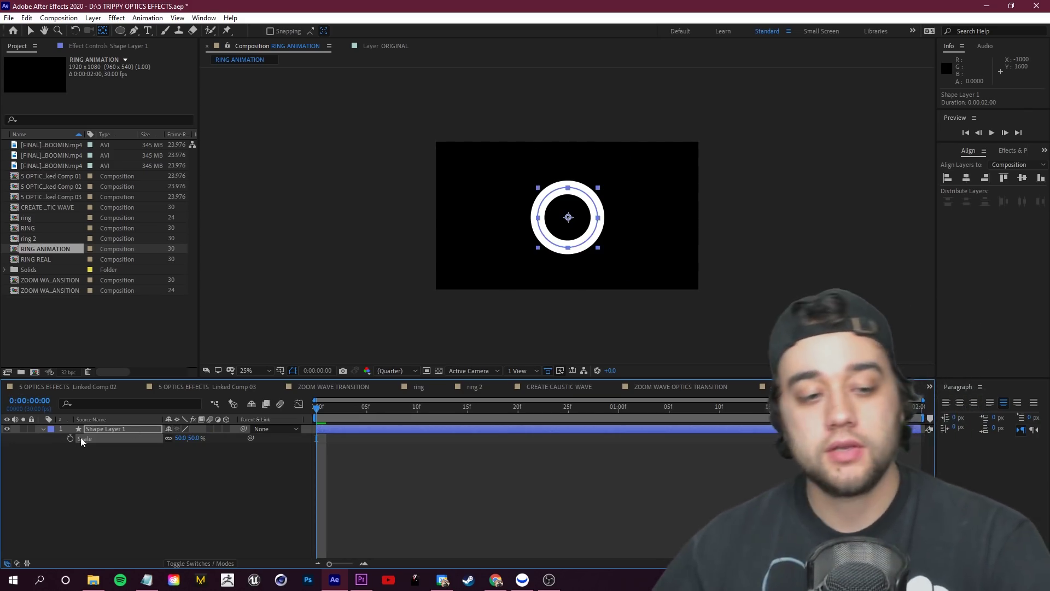
Keyframe the ring shape layer's Scale at 50% on frame 0 and 280% at 0:00:01:00, and preview the growth.
{"action": "left_click_drag", "start_coordinate": [324, 404], "coordinate": [621, 415]}
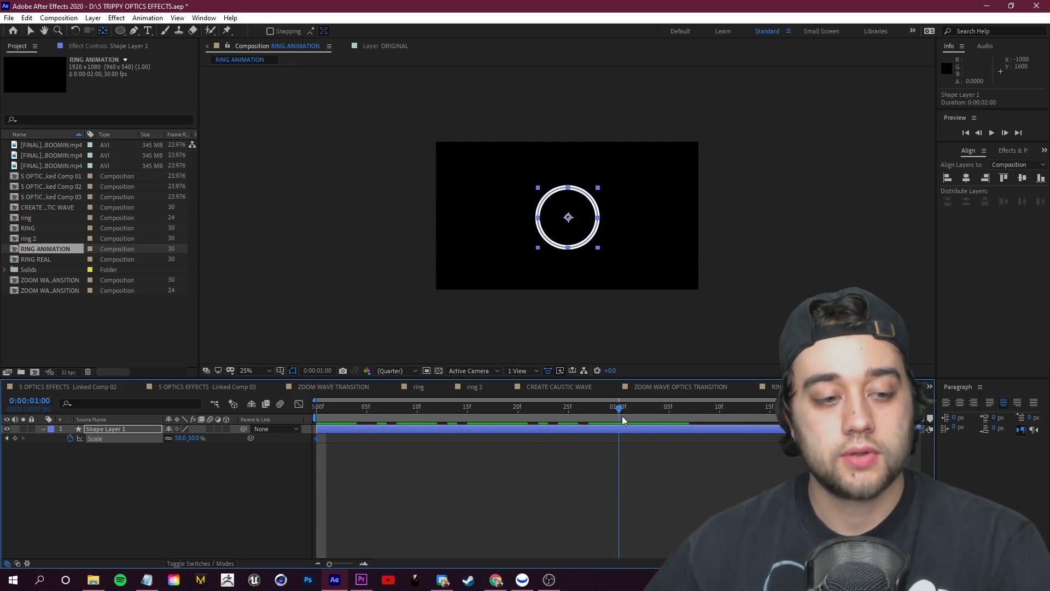
{"action": "left_click", "coordinate": [205, 481]}
{"action": "left_click_drag", "start_coordinate": [193, 439], "coordinate": [257, 444]}
{"action": "type", "text": "250"}
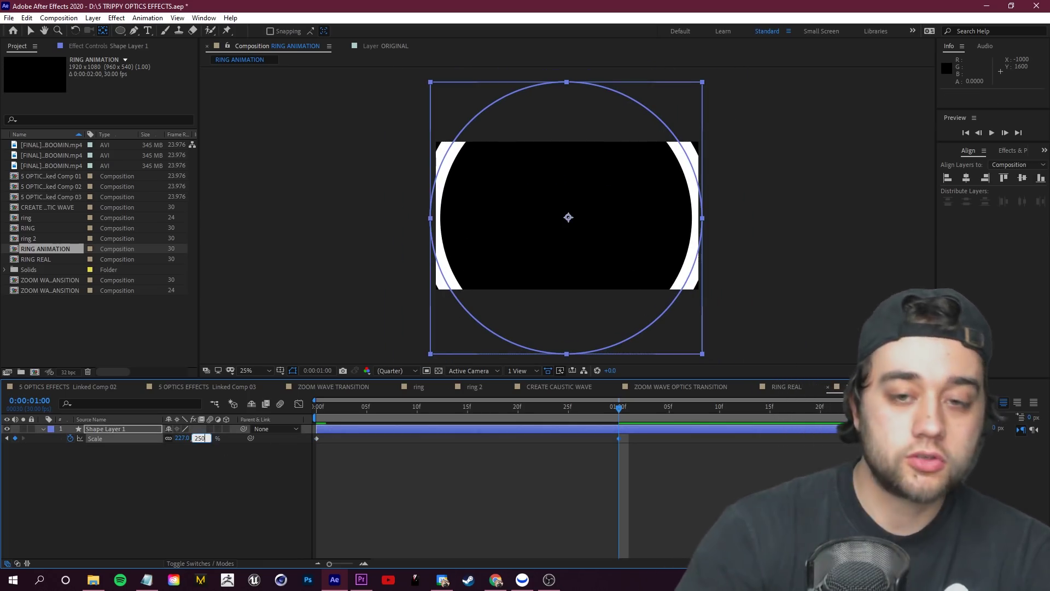
{"action": "key", "text": "Return"}
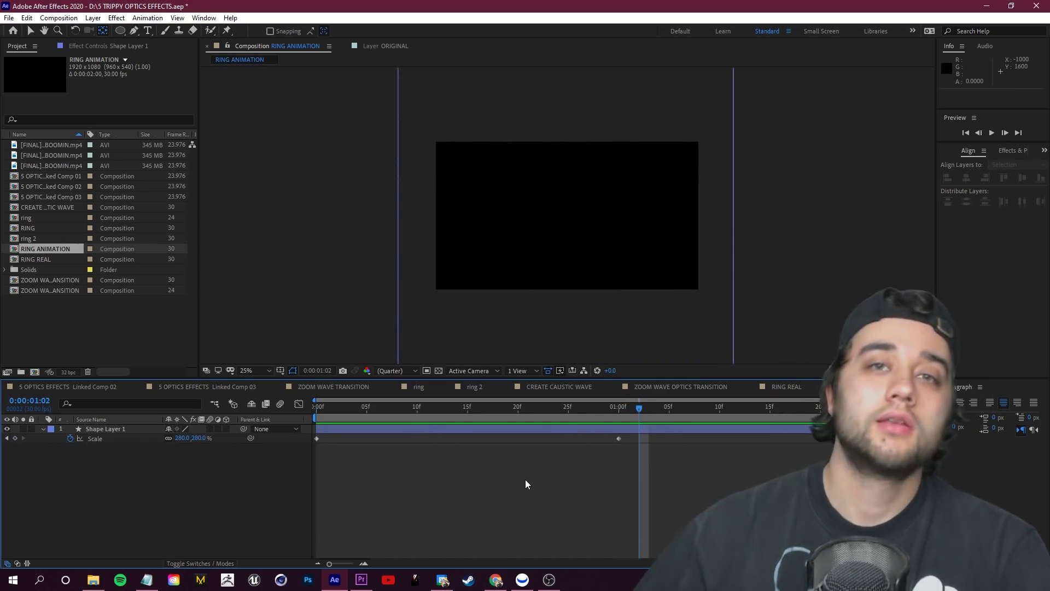
{"action": "left_click_drag", "start_coordinate": [630, 408], "coordinate": [359, 418]}
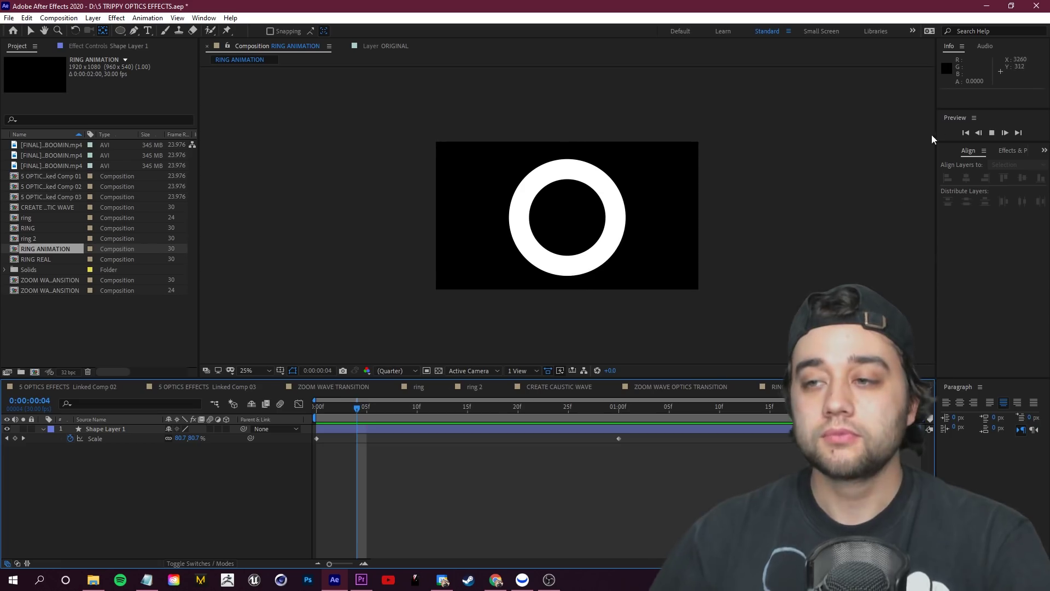
Find the Fast Box Blur effect and apply it to the ring's shape layer.
{"action": "key", "text": "Page_Down"}
{"action": "key", "text": "Page_Down"}
{"action": "key", "text": "Page_Down"}
{"action": "left_click", "coordinate": [1008, 152]}
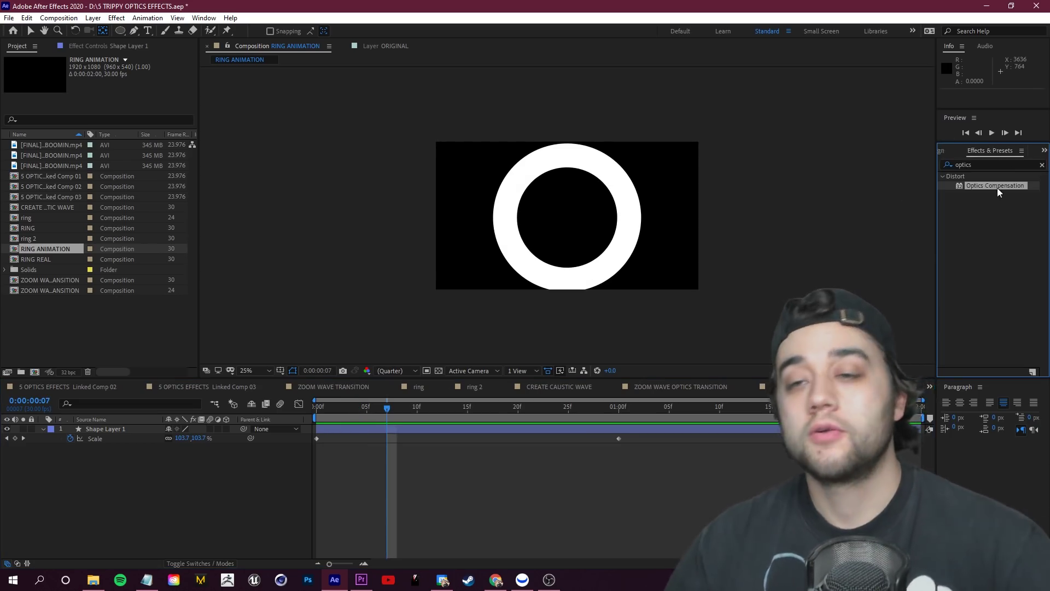
{"action": "left_click", "coordinate": [984, 164]}
{"action": "type", "text": "fast bas"}
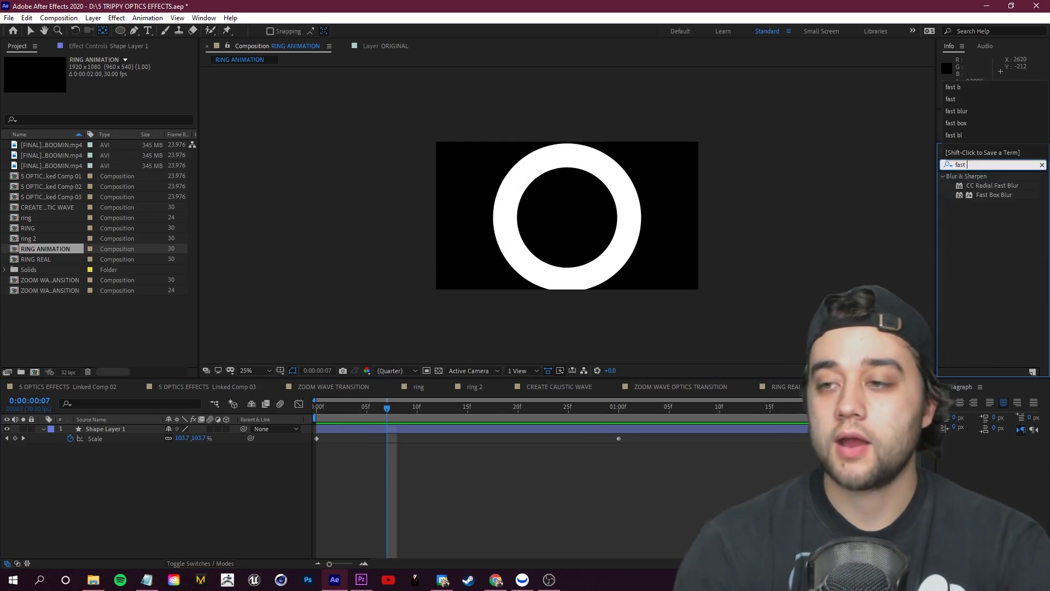
{"action": "key", "text": "BackSpace"}
{"action": "type", "text": "ox"}
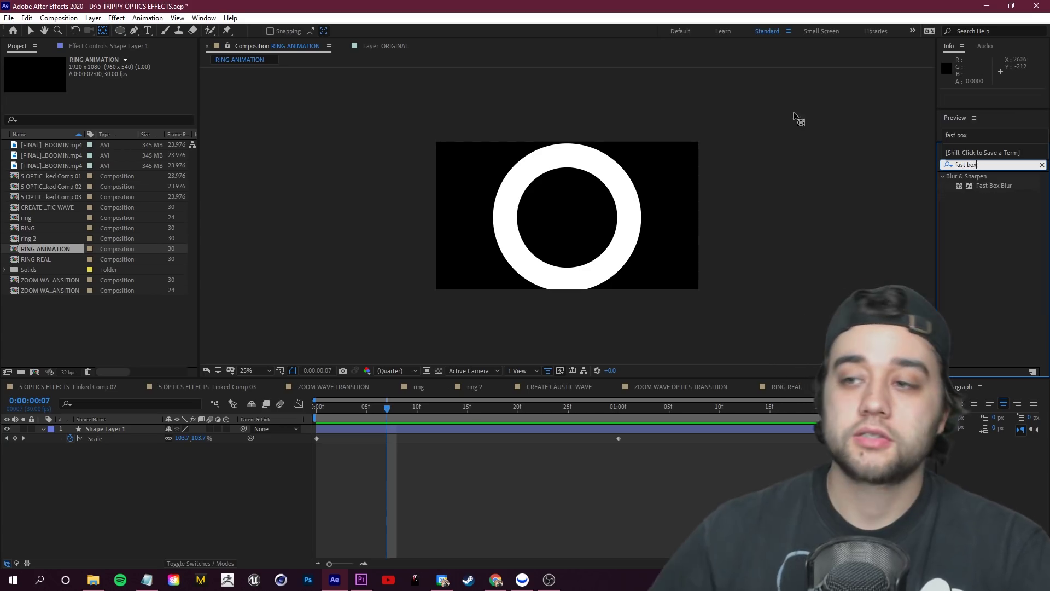
{"action": "left_click_drag", "start_coordinate": [993, 186], "coordinate": [136, 431]}
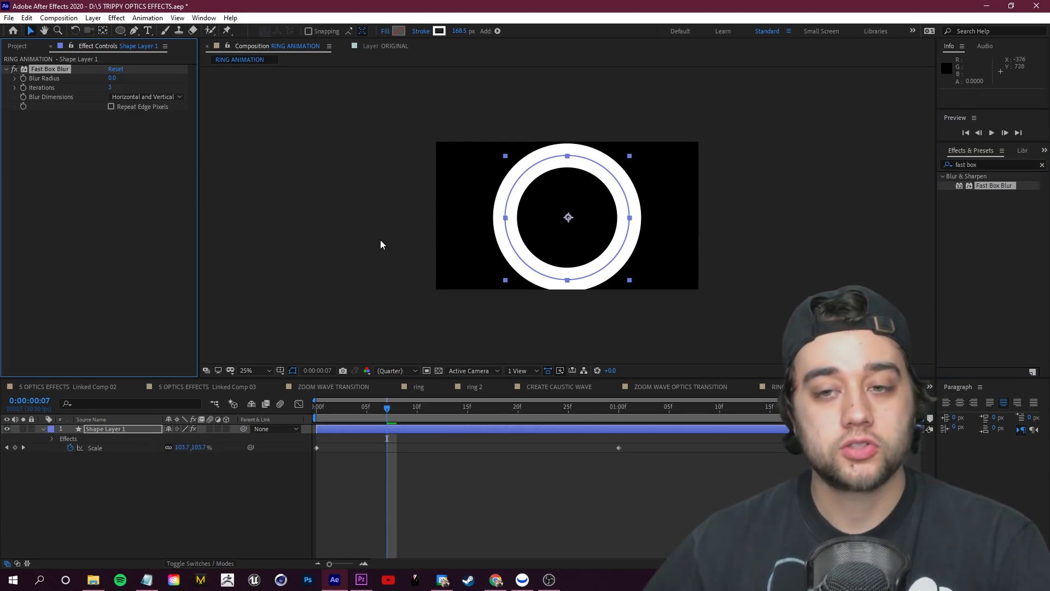
Keyframe the Fast Box Blur's Blur Radius at 60 on frame 0.
{"action": "left_click_drag", "start_coordinate": [120, 79], "coordinate": [155, 82]}
{"action": "key", "text": "ctrl+z"}
{"action": "left_click_drag", "start_coordinate": [386, 410], "coordinate": [311, 420]}
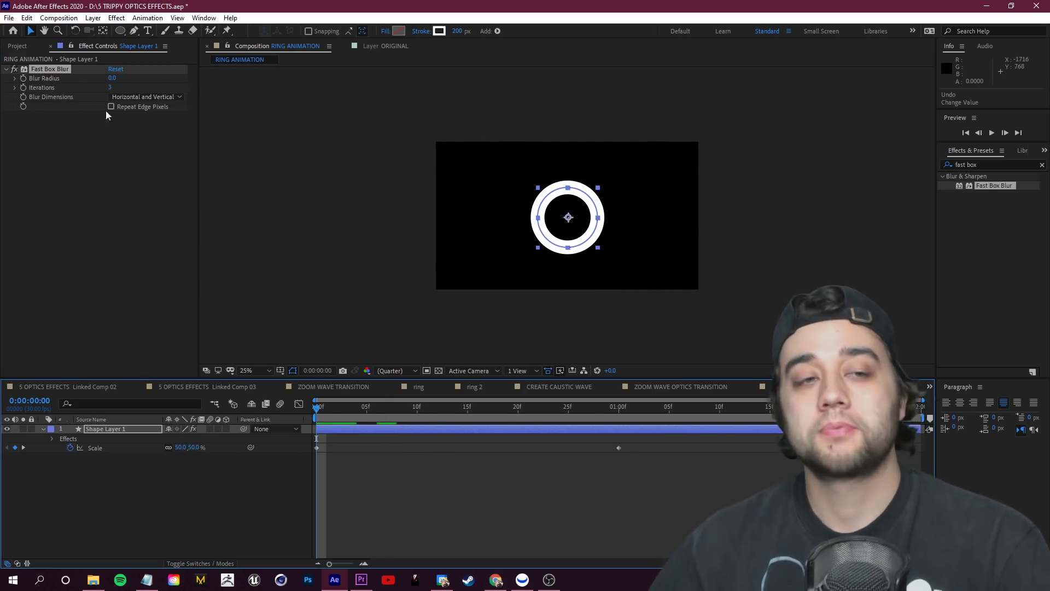
{"action": "left_click", "coordinate": [112, 77]}
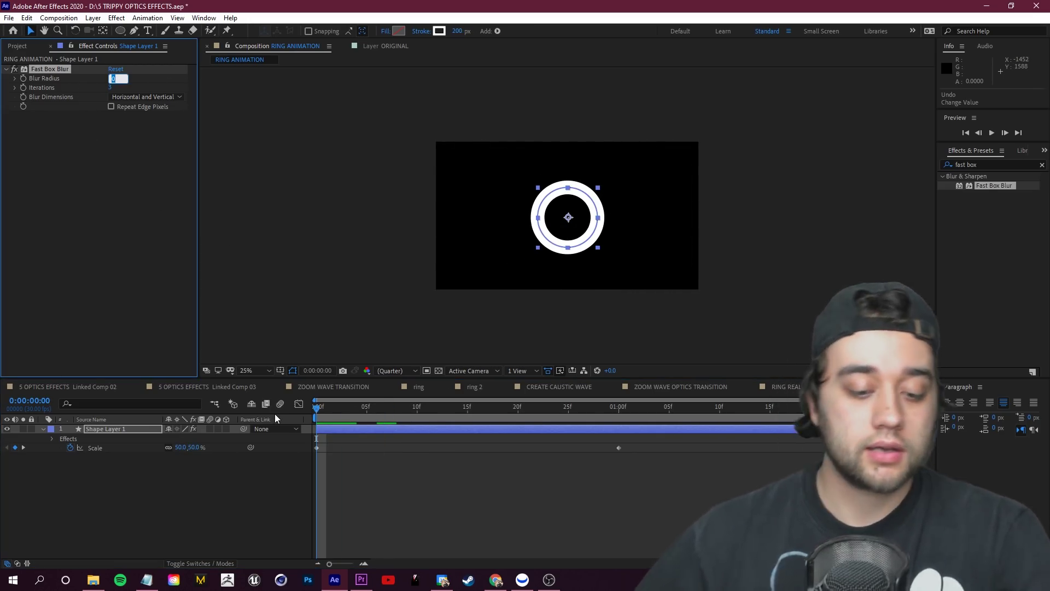
{"action": "type", "text": "60"}
{"action": "key", "text": "Return"}
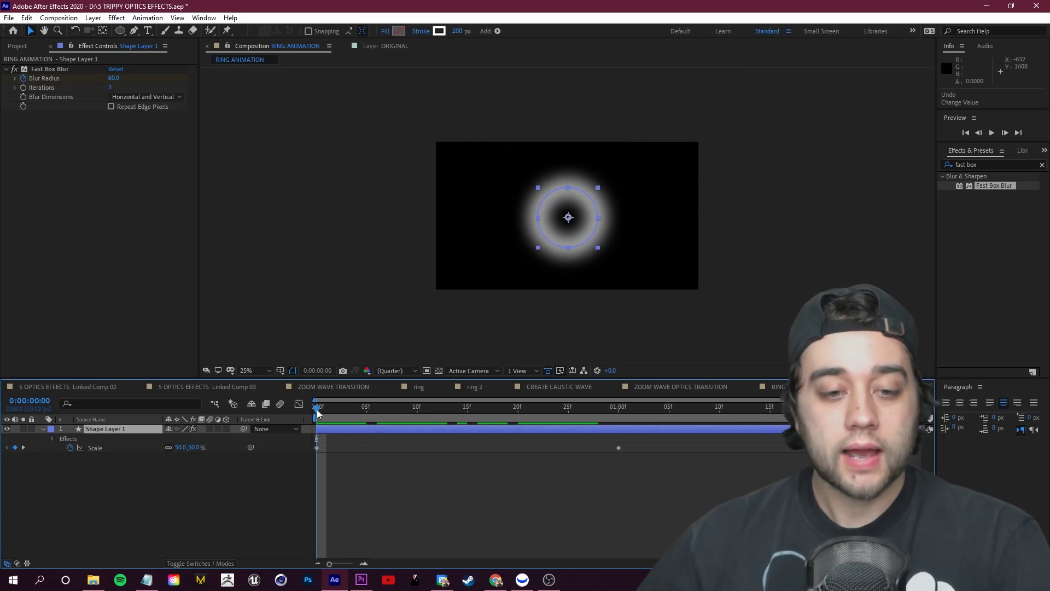
Set a Blur Radius keyframe of 250 at 0:00:01:00 and preview the blurring ring from the start.
{"action": "left_click_drag", "start_coordinate": [313, 418], "coordinate": [534, 423]}
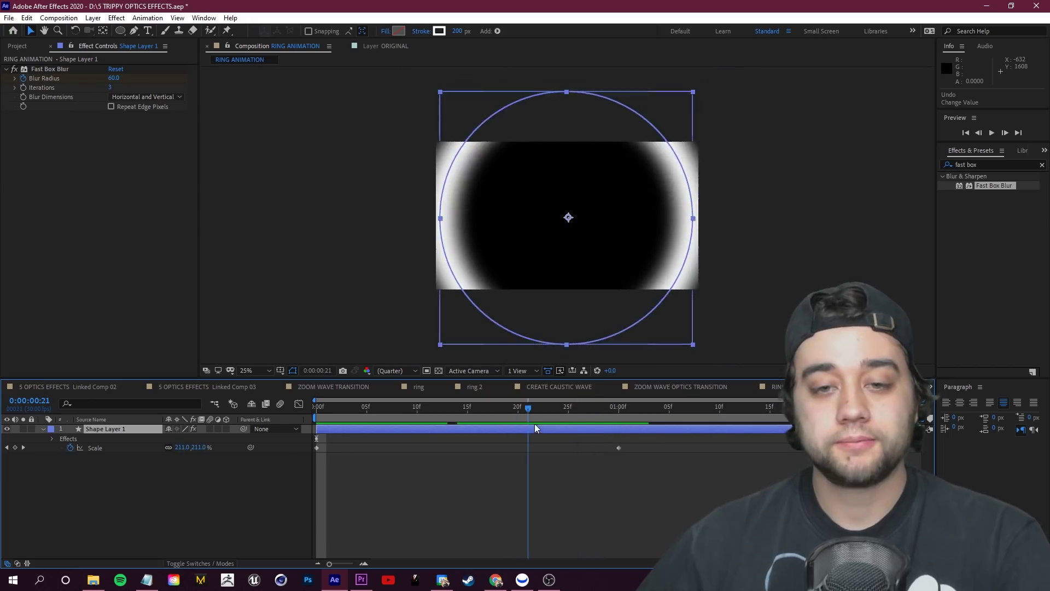
{"action": "key", "text": "k"}
{"action": "left_click", "coordinate": [114, 78]}
{"action": "type", "text": "250"}
{"action": "key", "text": "Return"}
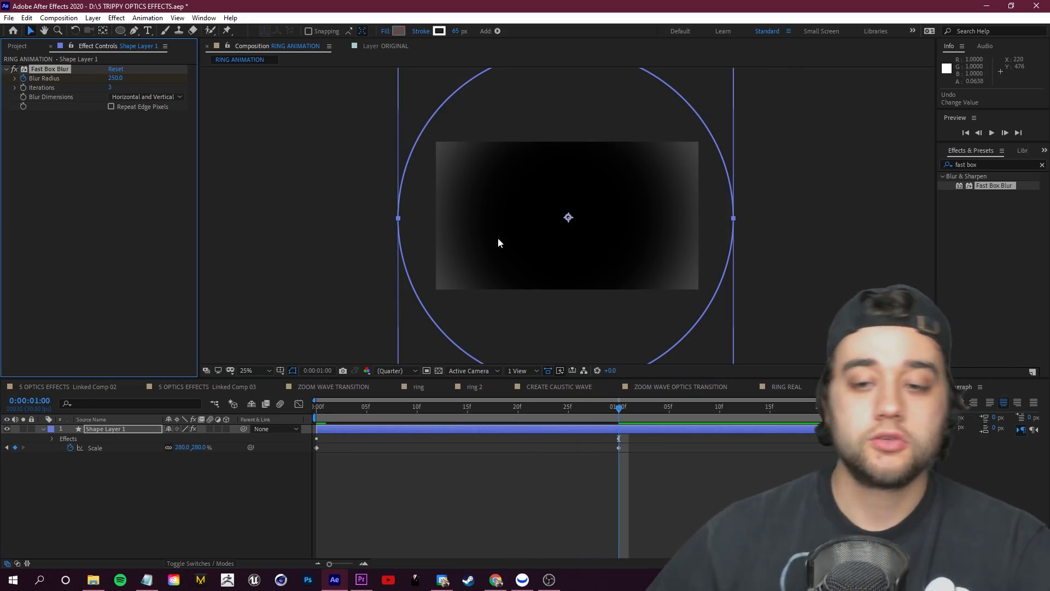
{"action": "key", "text": "Home"}
{"action": "key", "text": "space"}
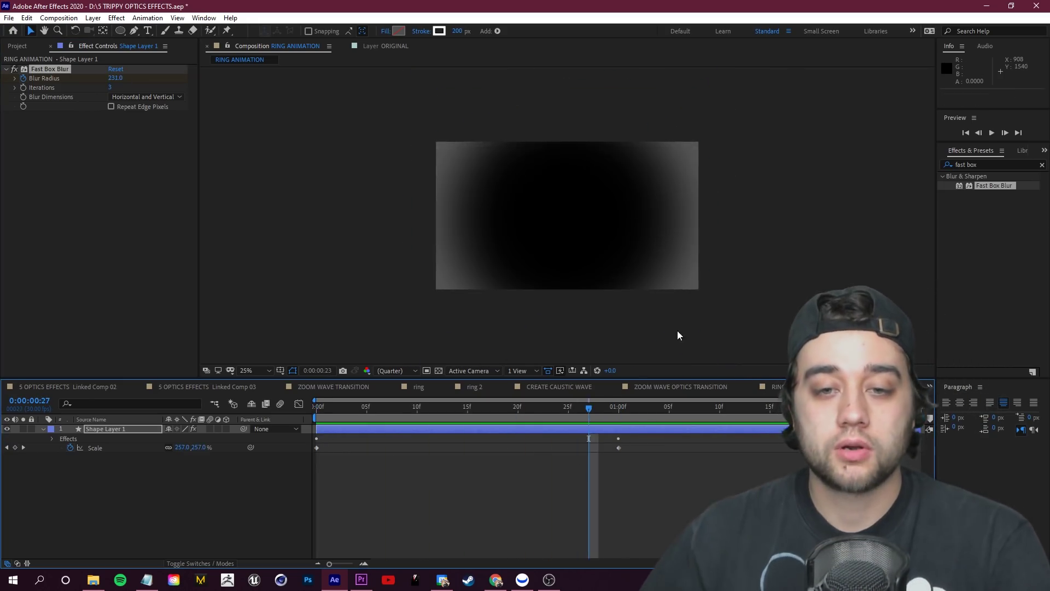
{"action": "key", "text": "space"}
Find the Stylize Glow effect and apply it to the ring's shape layer.
{"action": "left_click_drag", "start_coordinate": [567, 409], "coordinate": [396, 418]}
{"action": "left_click_drag", "start_coordinate": [983, 165], "coordinate": [841, 154]}
{"action": "type", "text": "glow"}
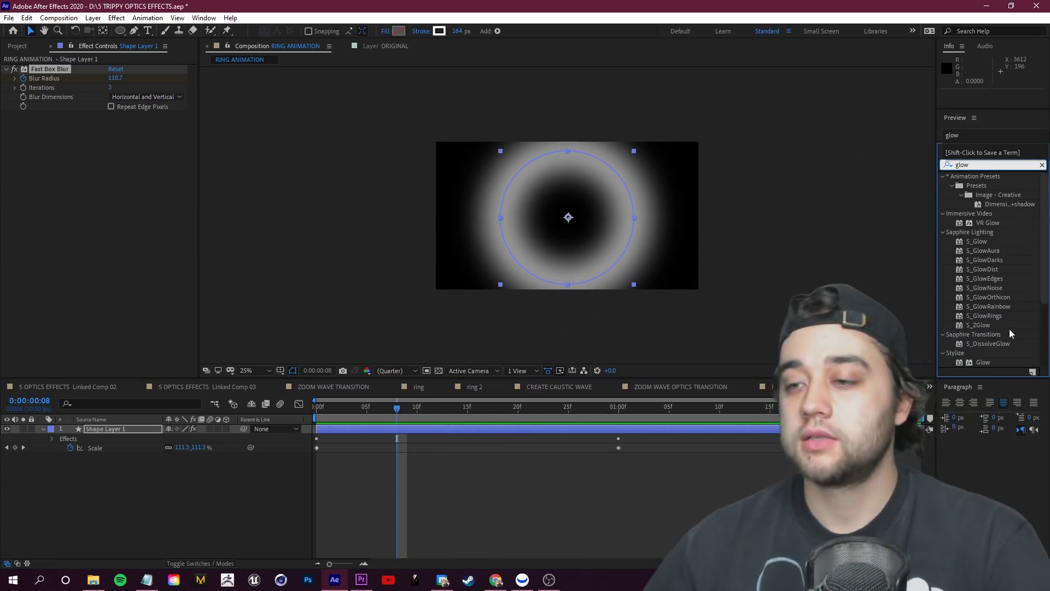
{"action": "scroll", "coordinate": [1009, 329], "scroll_direction": "down", "scroll_amount": 3}
{"action": "left_click_drag", "start_coordinate": [983, 269], "coordinate": [152, 444]}
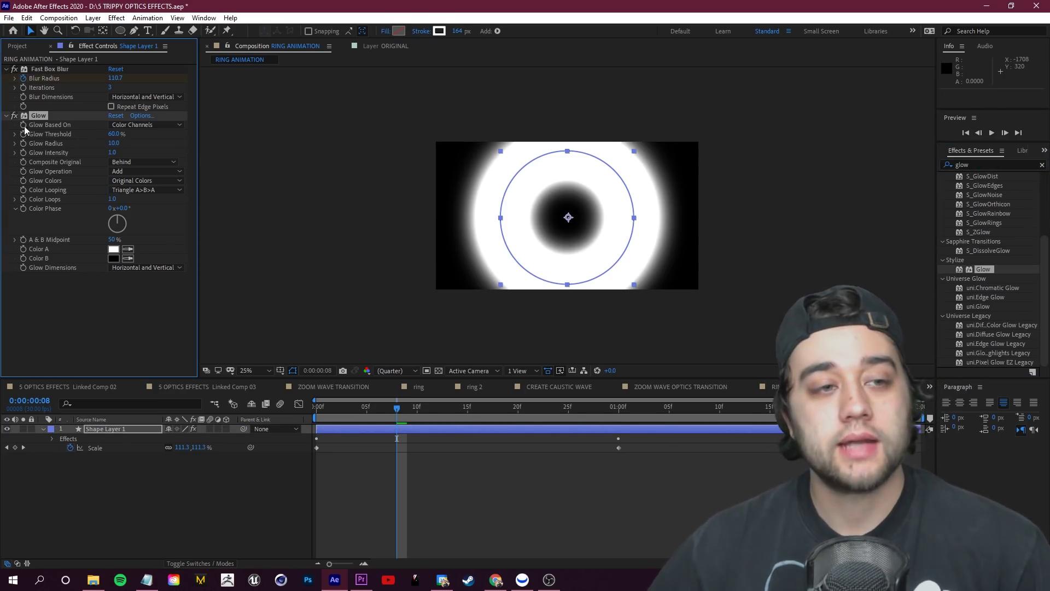
Set the Glow to a threshold of 74.5%, radius of 52.1 and intensity of 0.3, and preview the ring animation.
{"action": "left_click", "coordinate": [15, 133]}
{"action": "left_click_drag", "start_coordinate": [117, 149], "coordinate": [183, 153]}
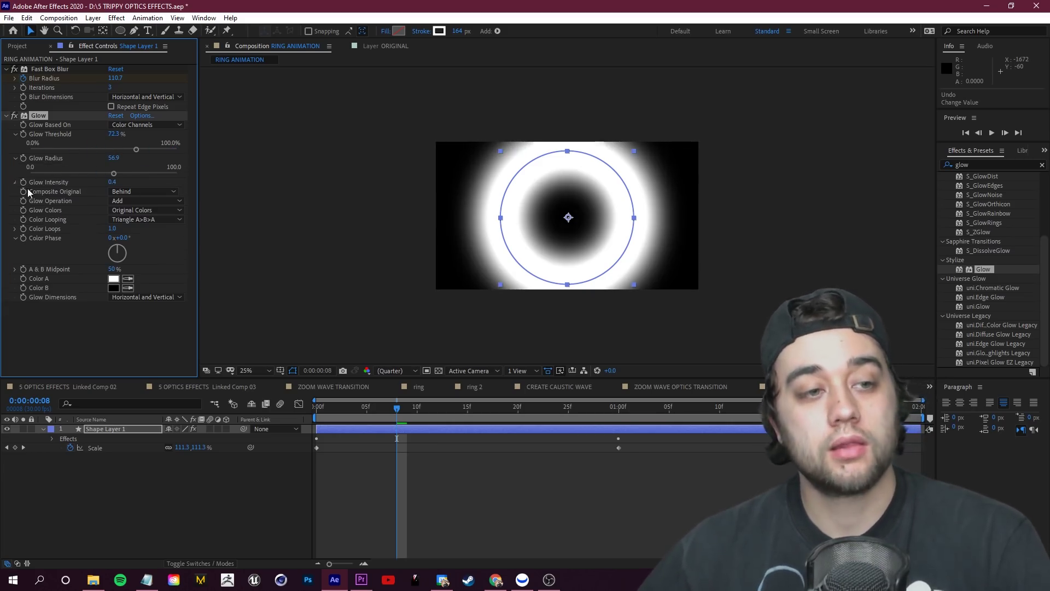
{"action": "left_click", "coordinate": [15, 183]}
{"action": "left_click_drag", "start_coordinate": [112, 181], "coordinate": [97, 185]}
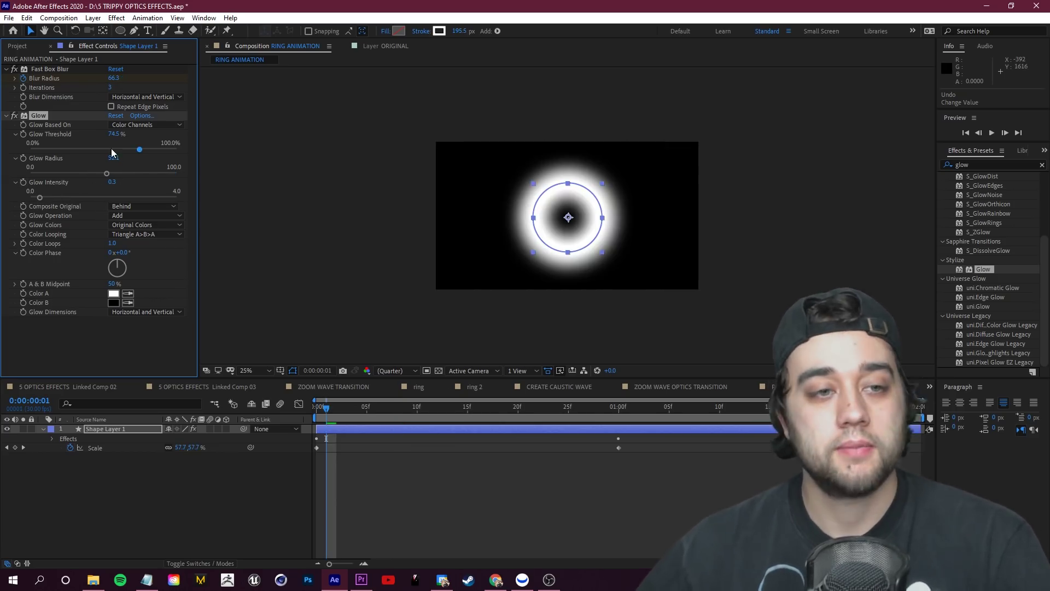
{"action": "key", "text": "space"}
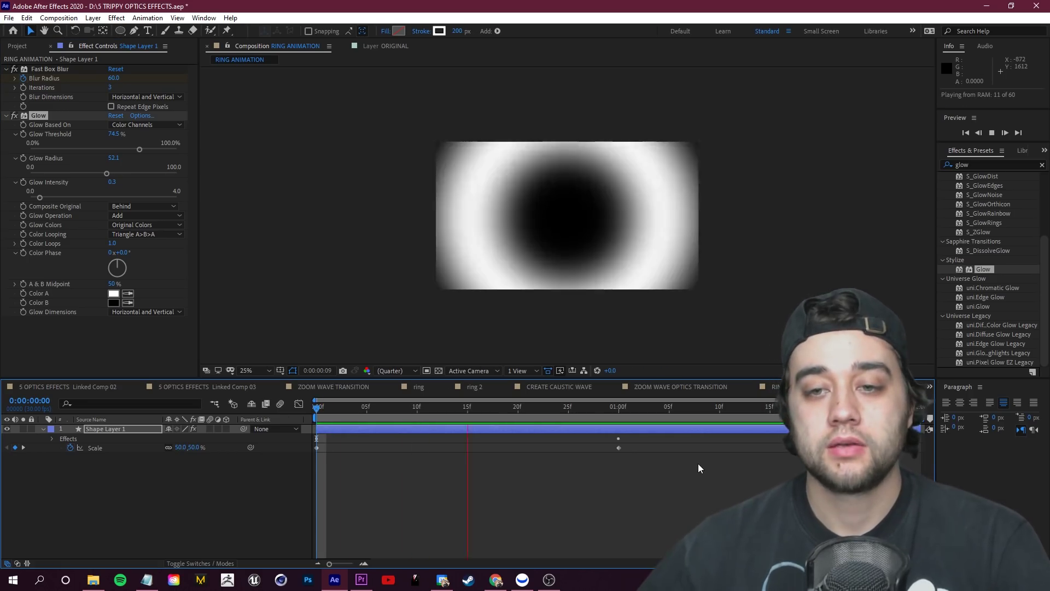
{"action": "key", "text": "space"}
{"action": "key", "text": "Home"}
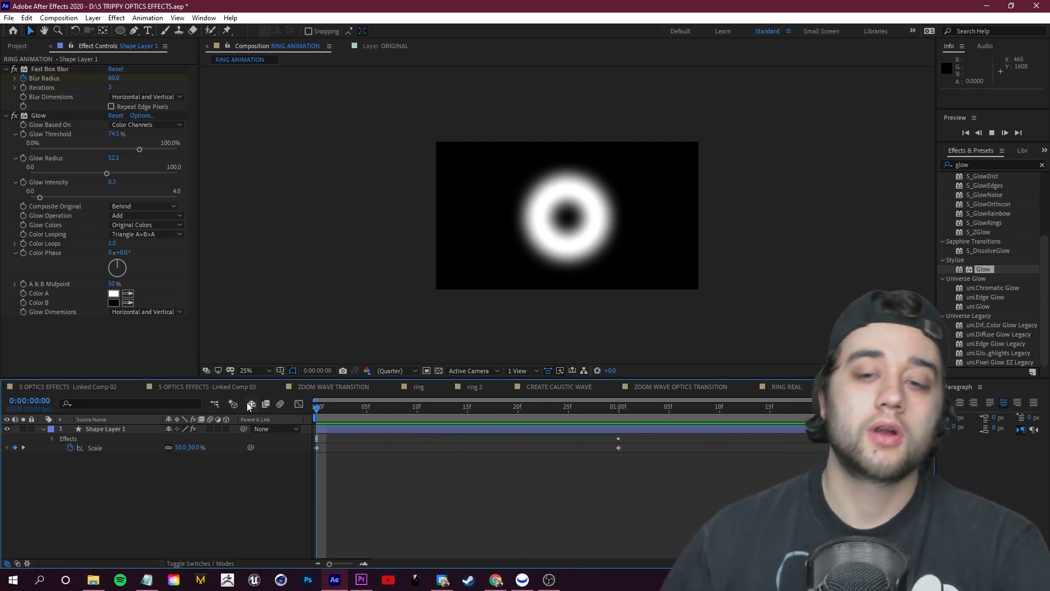
{"action": "key", "text": "space"}
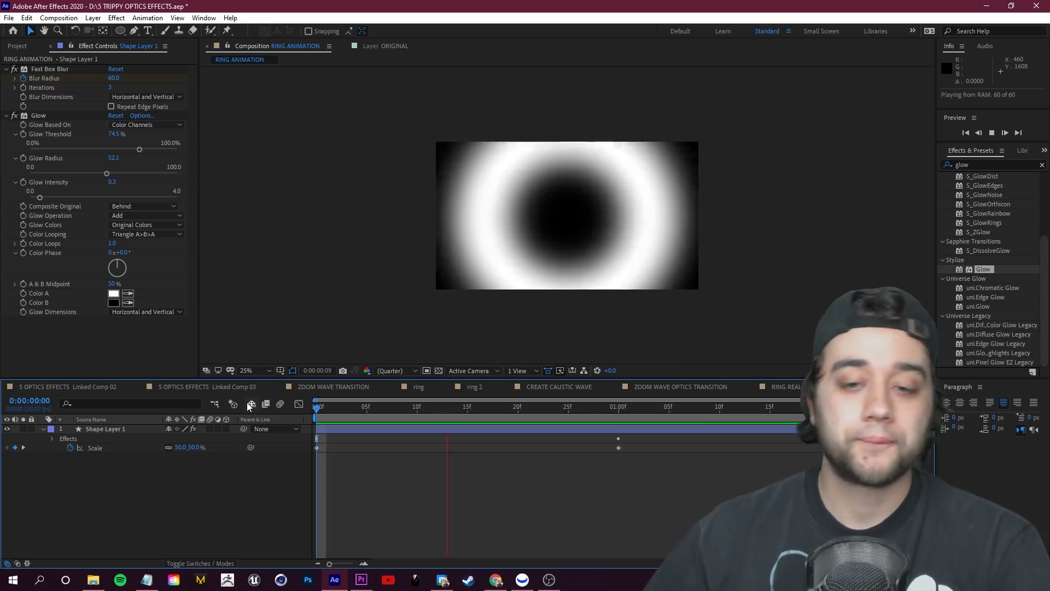
{"action": "key", "text": "space"}
Add RING ANIMATION as the uppermost layer of 5 OPTICS EFFECTS Linked Comp 03, starting at frame 16, and hide the layer.
{"action": "left_click", "coordinate": [681, 390]}
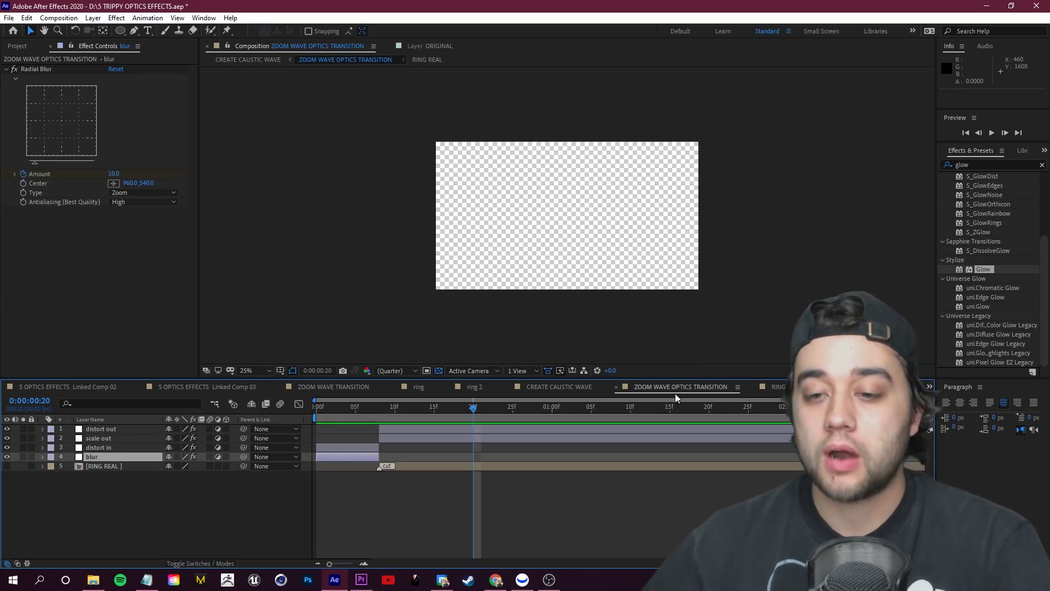
{"action": "left_click", "coordinate": [561, 389]}
{"action": "left_click", "coordinate": [255, 389]}
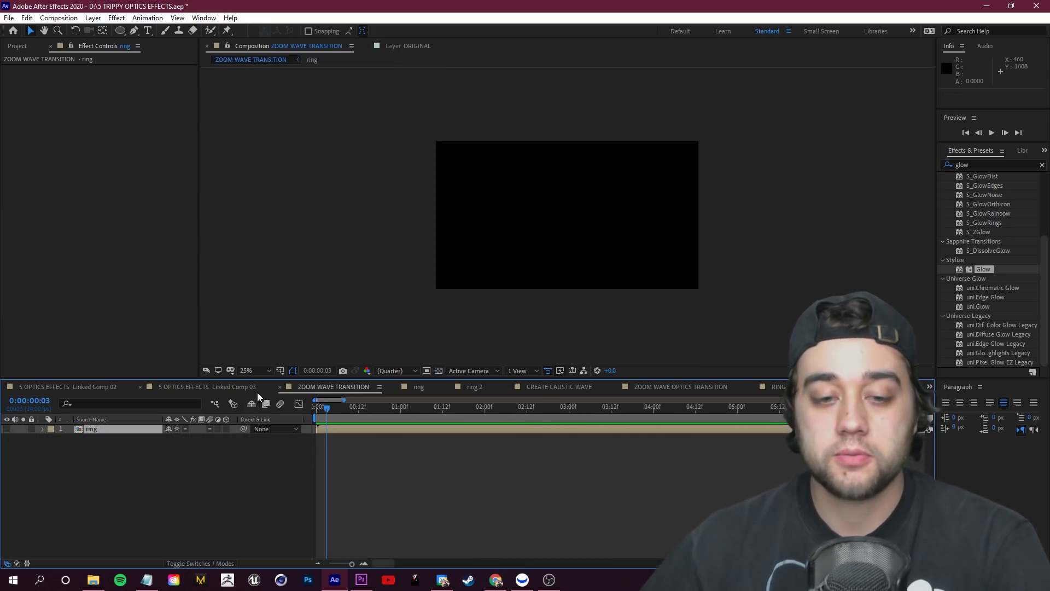
{"action": "left_click", "coordinate": [192, 46]}
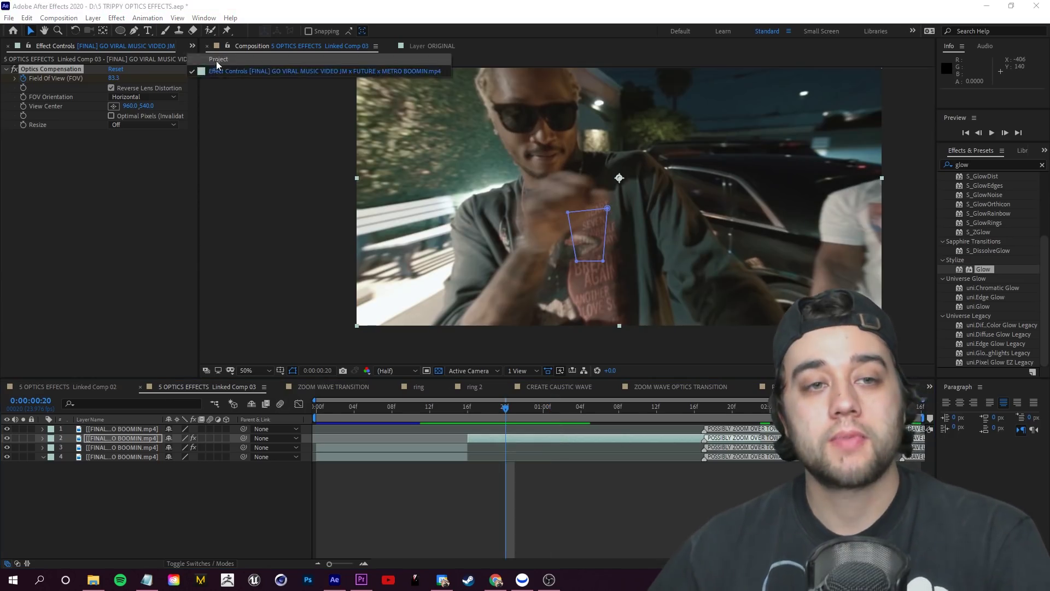
{"action": "left_click", "coordinate": [217, 59]}
{"action": "left_click", "coordinate": [66, 327]}
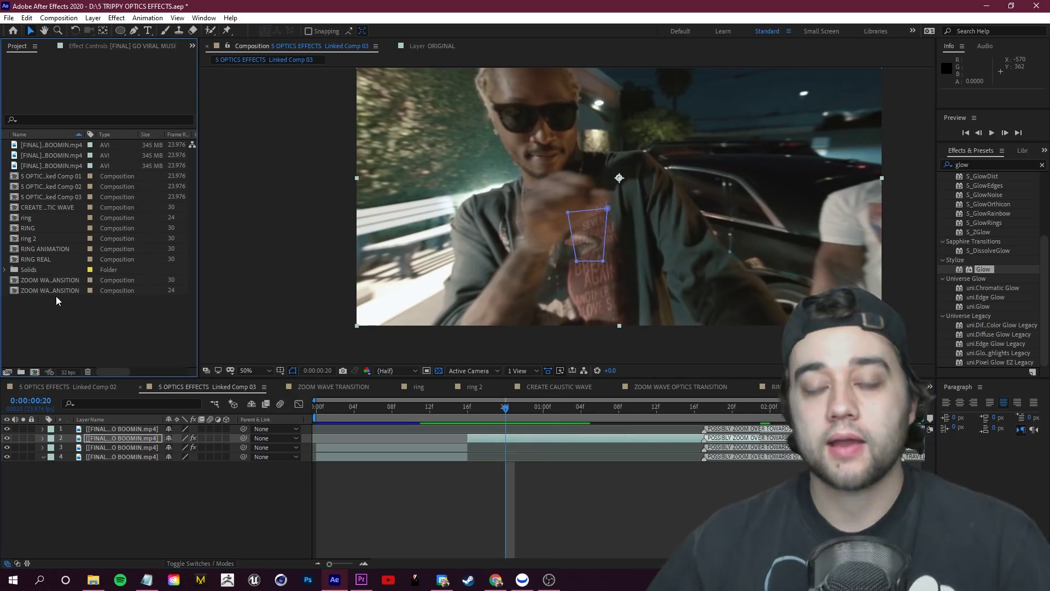
{"action": "left_click", "coordinate": [52, 259]}
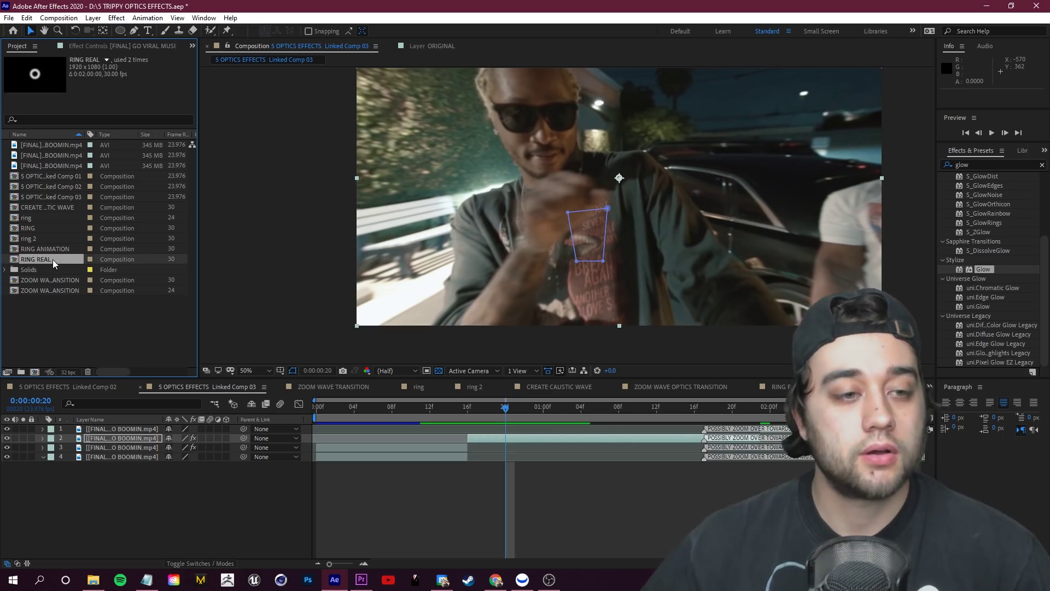
{"action": "left_click", "coordinate": [39, 249]}
{"action": "left_click_drag", "start_coordinate": [195, 425], "coordinate": [495, 421]}
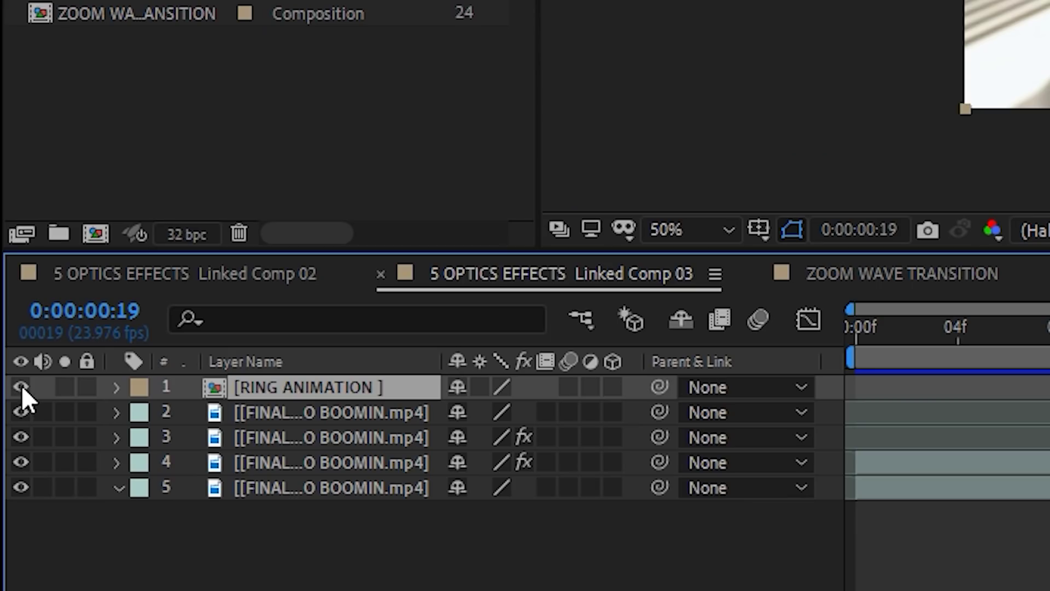
{"action": "left_click", "coordinate": [7, 430]}
Create an adjustment layer above RING ANIMATION and shift its start to frame 16.
{"action": "right_click", "coordinate": [103, 518]}
{"action": "mouse_move", "coordinate": [175, 401]}
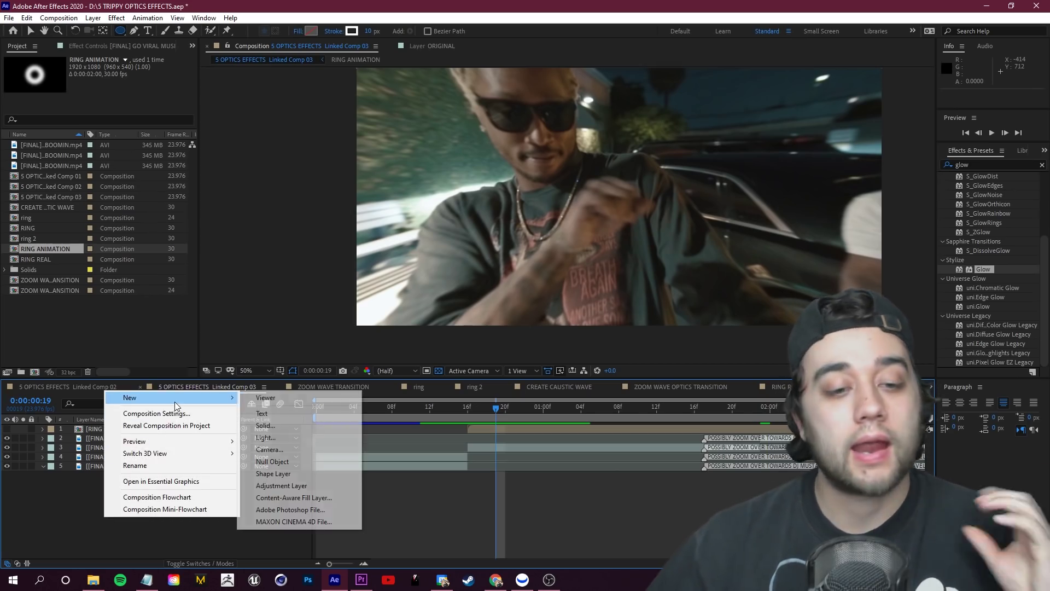
{"action": "left_click", "coordinate": [316, 484]}
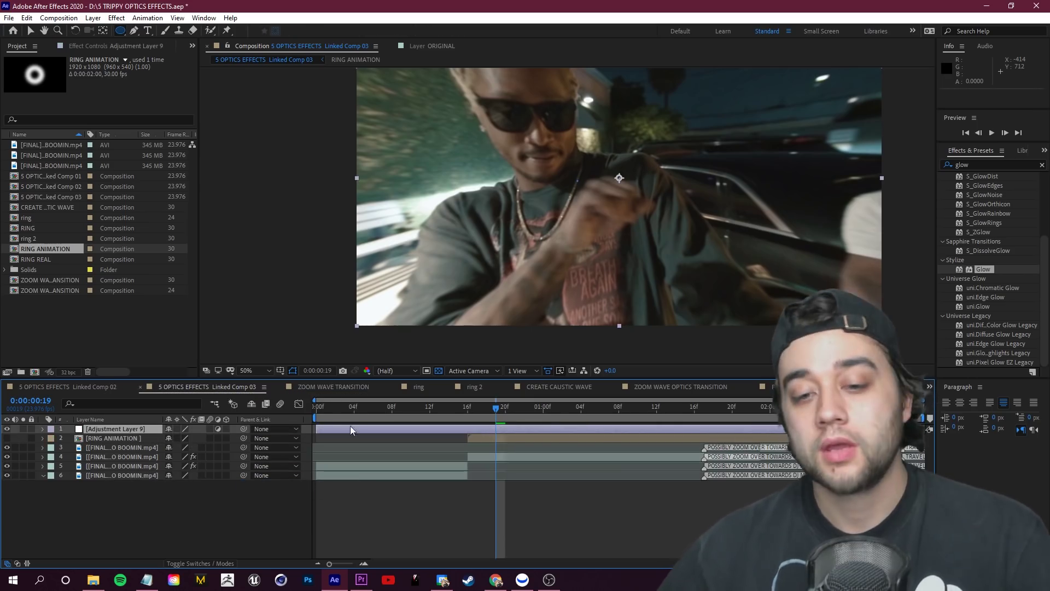
{"action": "left_click_drag", "start_coordinate": [318, 430], "coordinate": [450, 444]}
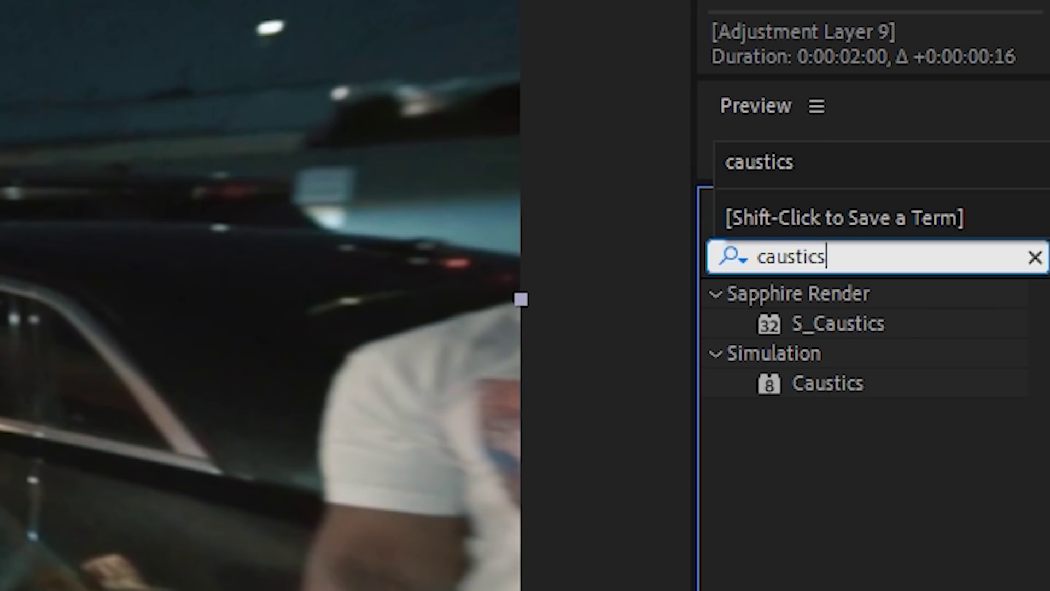
Apply Caustics to the adjustment layer with Surface Opacity 0, Bottom set to None and RING ANIMATION as the Water Surface.
{"action": "left_click_drag", "start_coordinate": [828, 382], "coordinate": [107, 431]}
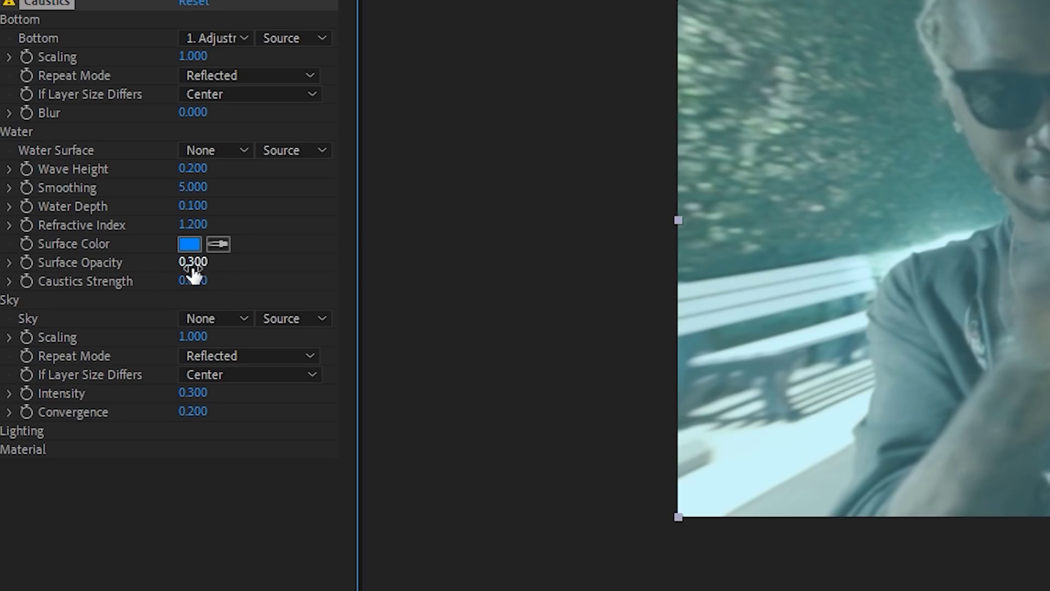
{"action": "left_click_drag", "start_coordinate": [115, 200], "coordinate": [102, 200]}
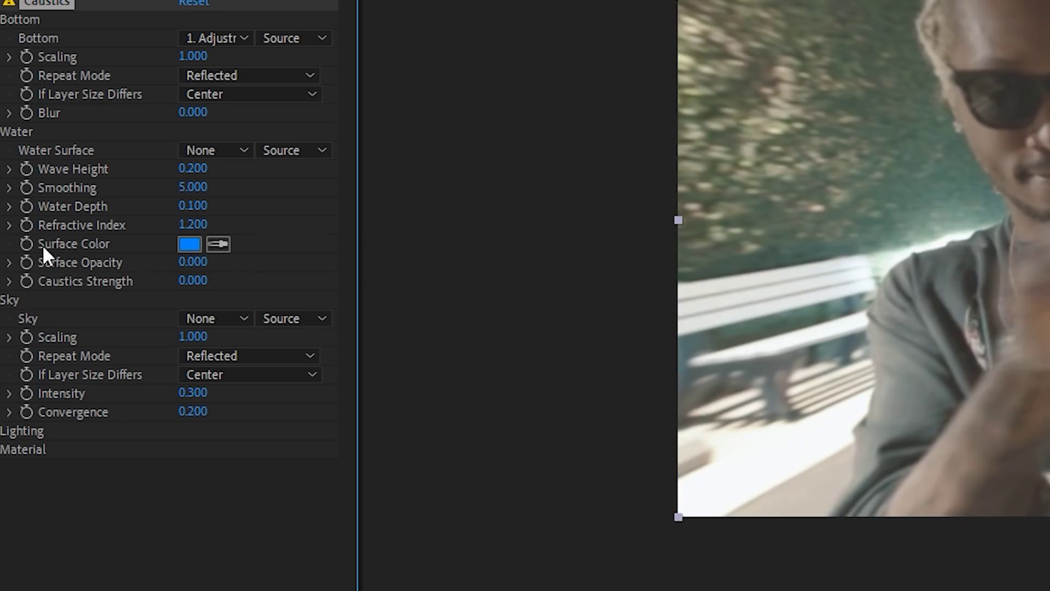
{"action": "left_click", "coordinate": [225, 37]}
{"action": "left_click", "coordinate": [230, 60]}
{"action": "left_click", "coordinate": [243, 151]}
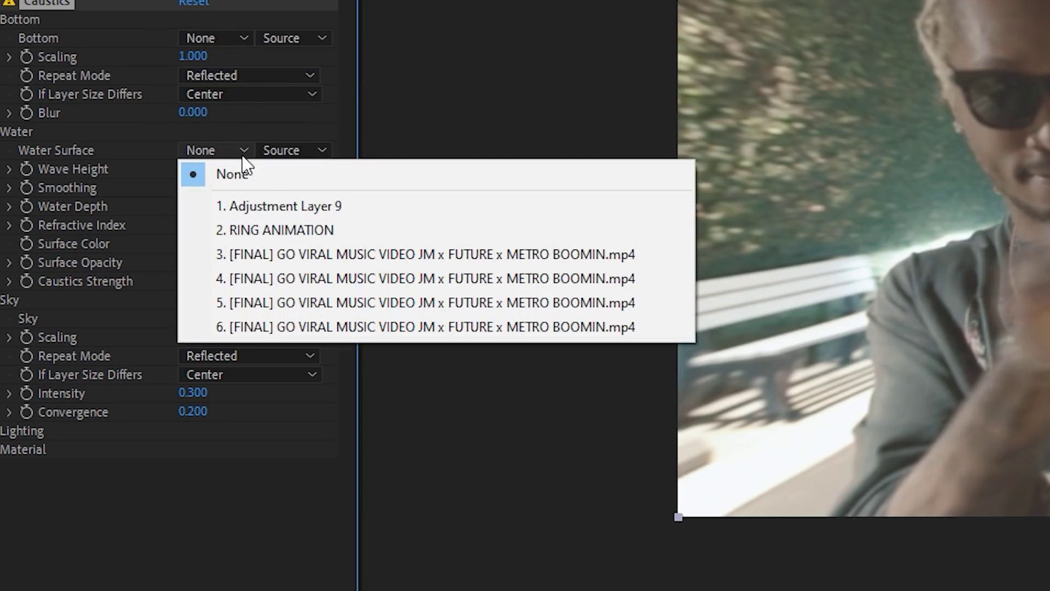
{"action": "left_click", "coordinate": [312, 229]}
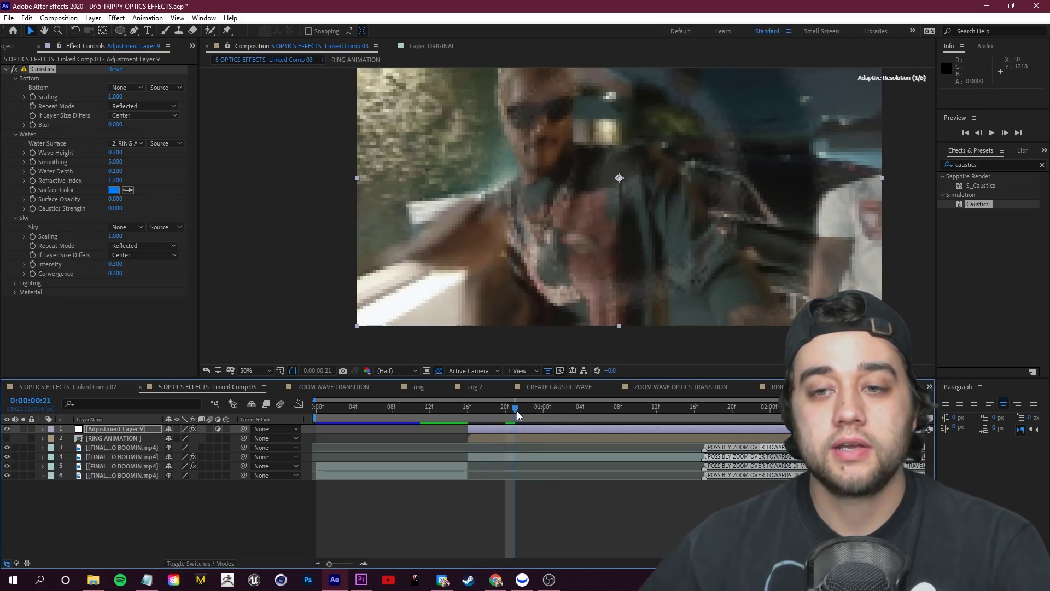
{"action": "mouse_move", "coordinate": [517, 415]}
{"action": "left_mouse_down"}
{"action": "mouse_move", "coordinate": [587, 409]}
{"action": "mouse_move", "coordinate": [496, 414]}
{"action": "left_mouse_up"}
Rename the adjustment layer carrying the Caustics effect as OPTICS WAVE.
{"action": "left_click", "coordinate": [119, 428]}
{"action": "right_click", "coordinate": [119, 428]}
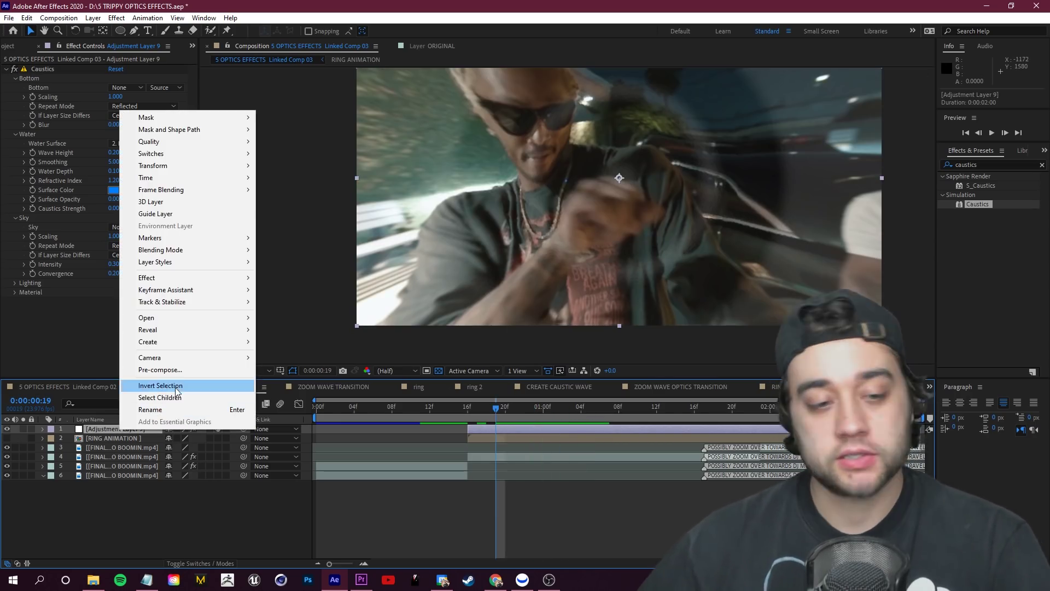
{"action": "left_click", "coordinate": [175, 407]}
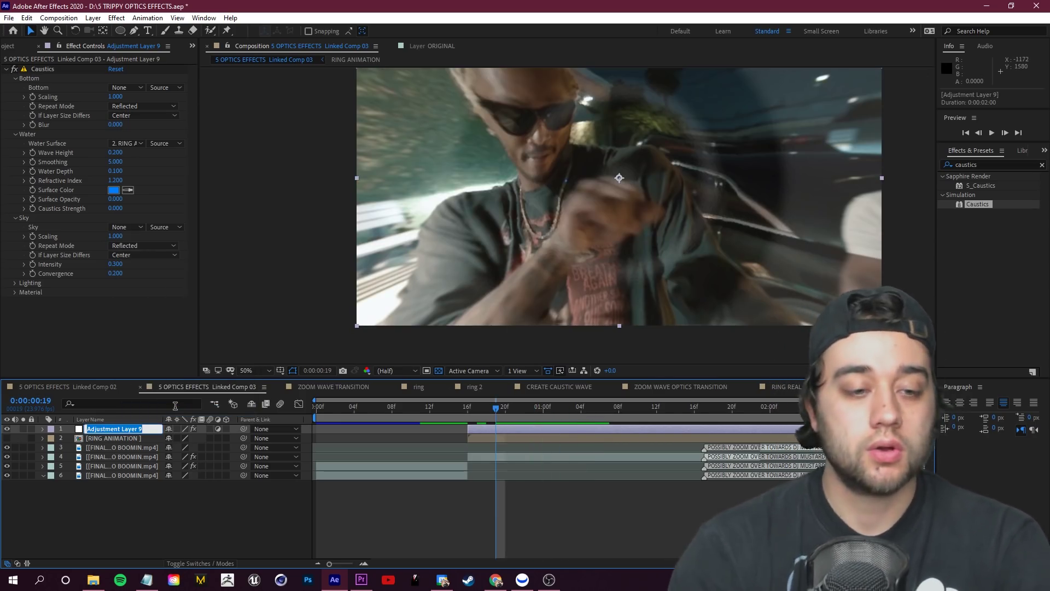
{"action": "type", "text": "OPTICS W"}
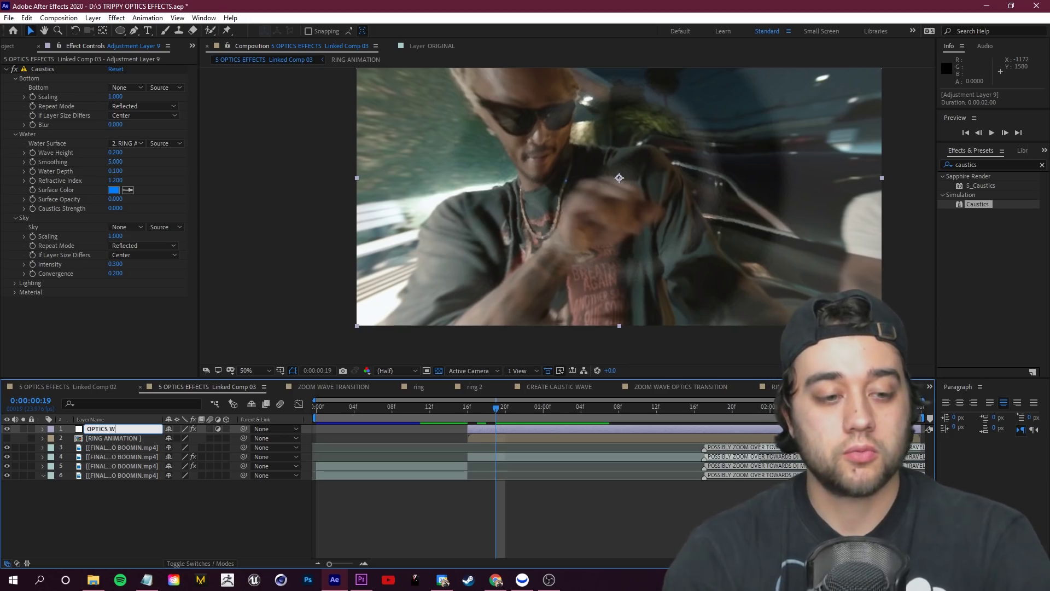
{"action": "type", "text": "AVE"}
{"action": "key", "text": "Return"}
Set the Caustics Wave Height to 0.5 and Smoothing to 50 on OPTICS WAVE, checking the look at frame 16.
{"action": "key", "text": "Page_Up"}
{"action": "key", "text": "Page_Up"}
{"action": "key", "text": "Page_Up"}
{"action": "left_click", "coordinate": [116, 153]}
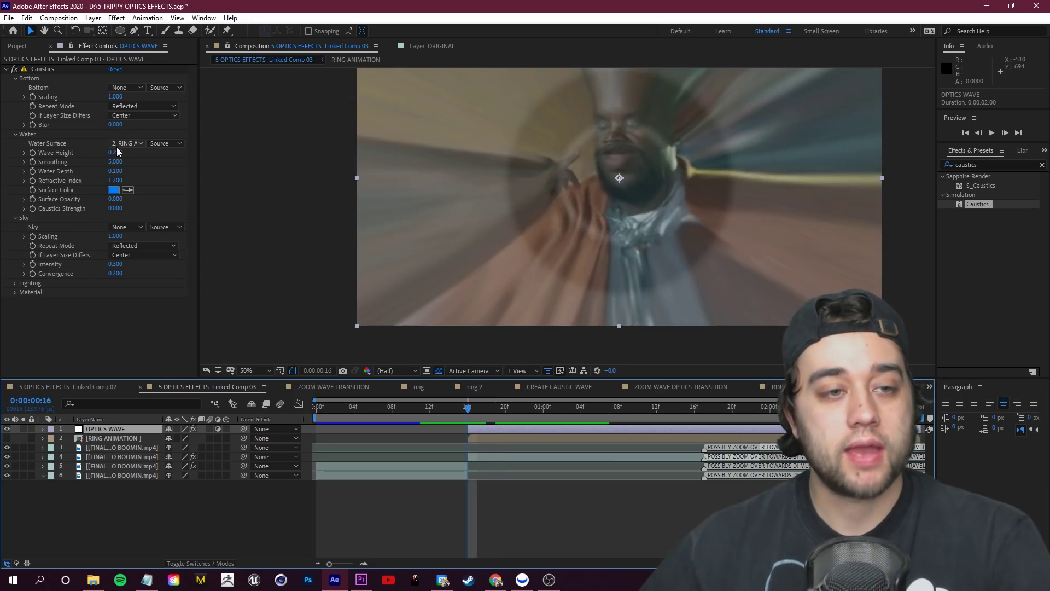
{"action": "type", "text": "0.5"}
{"action": "key", "text": "Tab"}
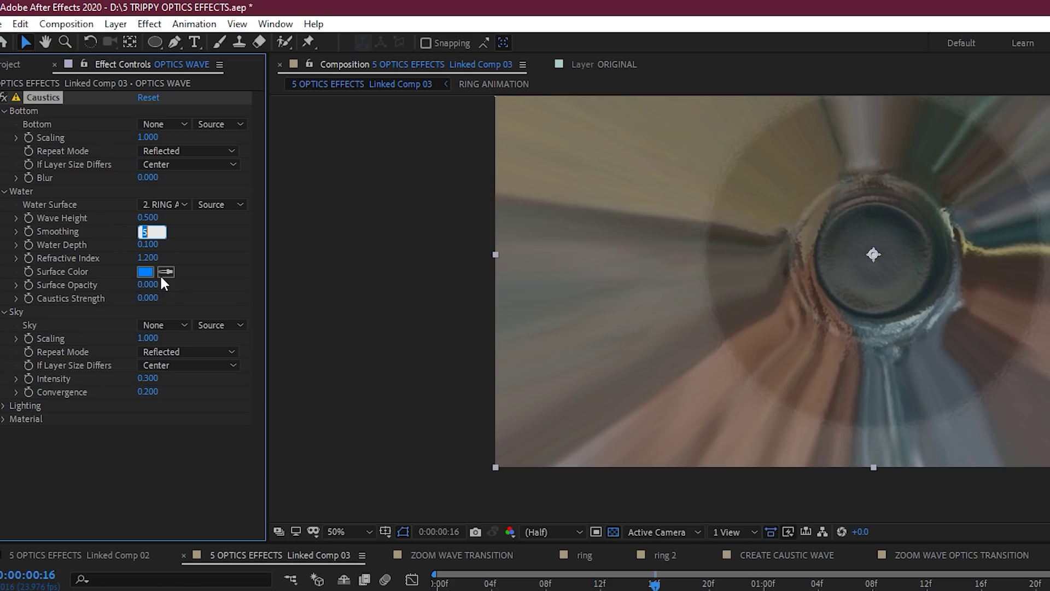
{"action": "type", "text": "50"}
{"action": "key", "text": "Return"}
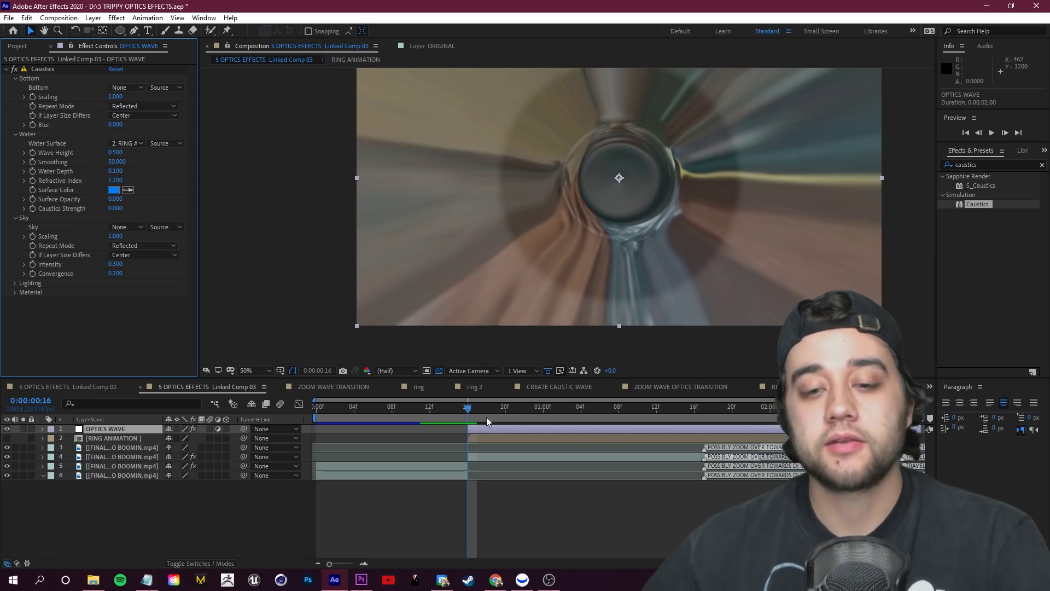
Set the Caustics Refractive Index to 2.000 and start keyframing it at 0:00:00:21.
{"action": "mouse_move", "coordinate": [487, 410]}
{"action": "left_mouse_down"}
{"action": "mouse_move", "coordinate": [515, 410]}
{"action": "mouse_move", "coordinate": [506, 410]}
{"action": "left_mouse_up"}
{"action": "left_click_drag", "start_coordinate": [117, 181], "coordinate": [174, 195]}
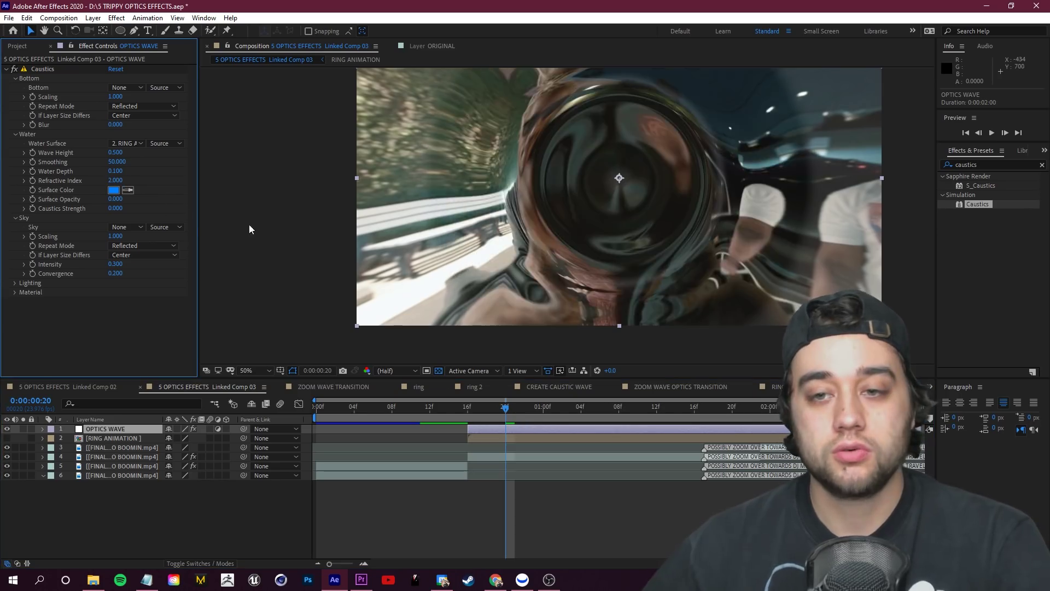
{"action": "mouse_move", "coordinate": [508, 409]}
{"action": "left_mouse_down"}
{"action": "mouse_move", "coordinate": [475, 418]}
{"action": "mouse_move", "coordinate": [512, 417]}
{"action": "left_mouse_up"}
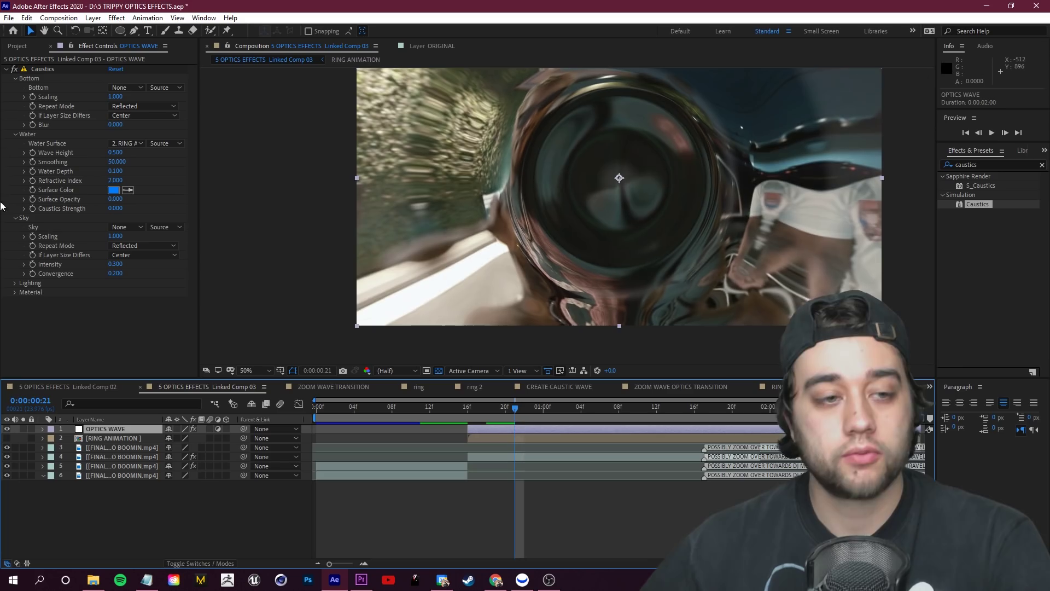
{"action": "left_click", "coordinate": [33, 180]}
{"action": "left_click", "coordinate": [513, 405]}
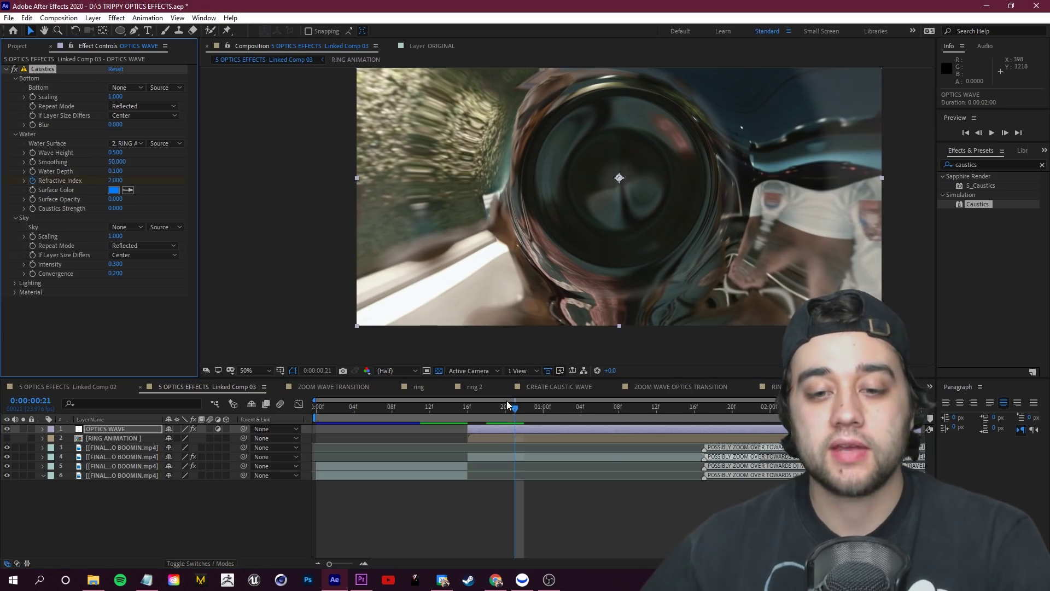
Keyframe the Refractive Index to 1.000 at 0:00:01:10 and preview the wave from frame 16.
{"action": "left_click_drag", "start_coordinate": [521, 408], "coordinate": [639, 417]}
{"action": "left_click", "coordinate": [112, 180]}
{"action": "type", "text": "2"}
{"action": "left_click", "coordinate": [192, 208]}
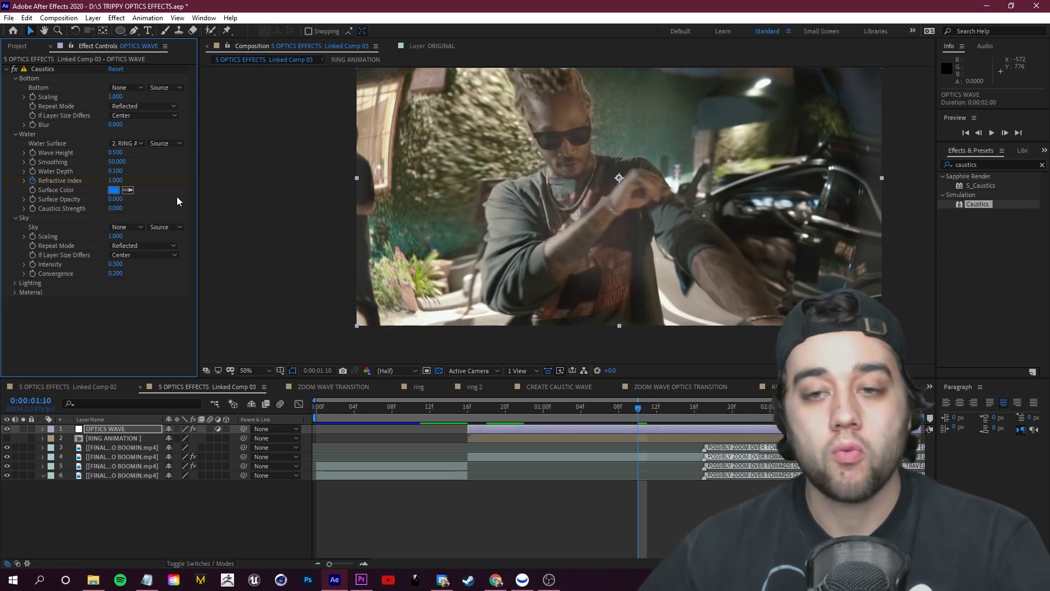
{"action": "left_click", "coordinate": [495, 419]}
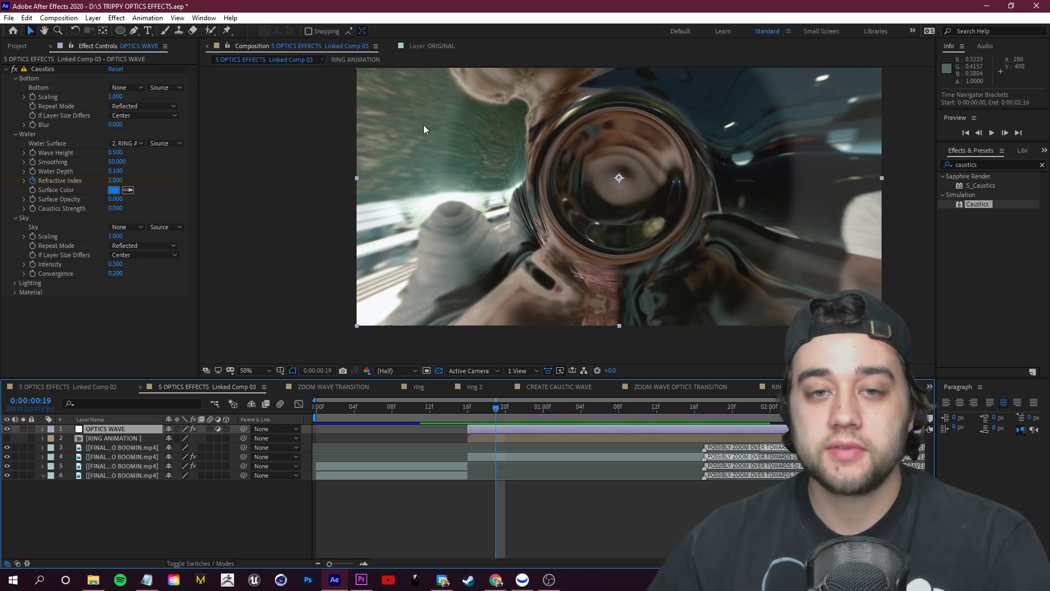
{"action": "left_click", "coordinate": [15, 283]}
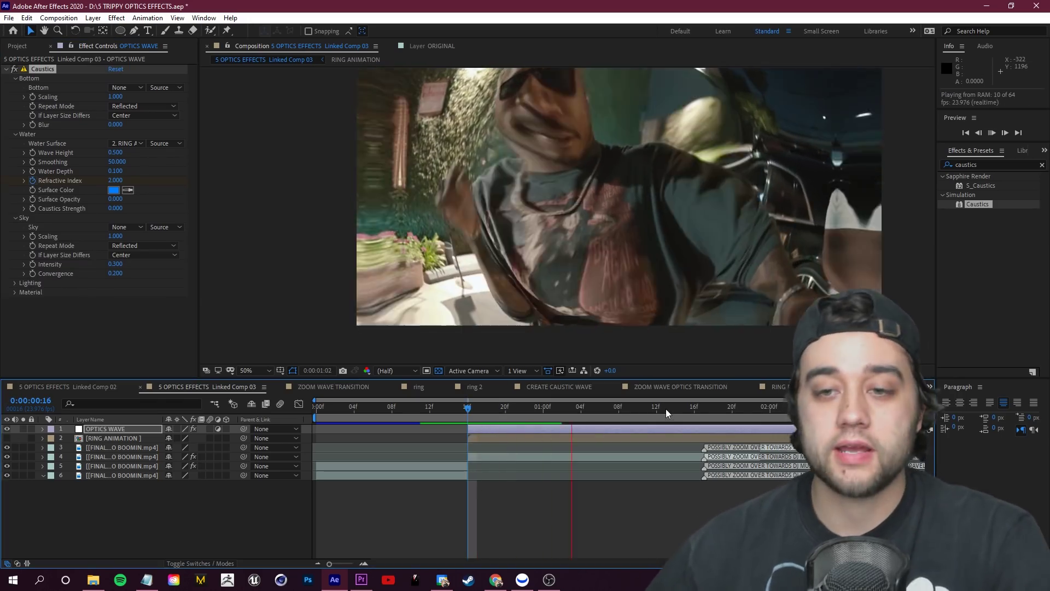
{"action": "key", "text": "space"}
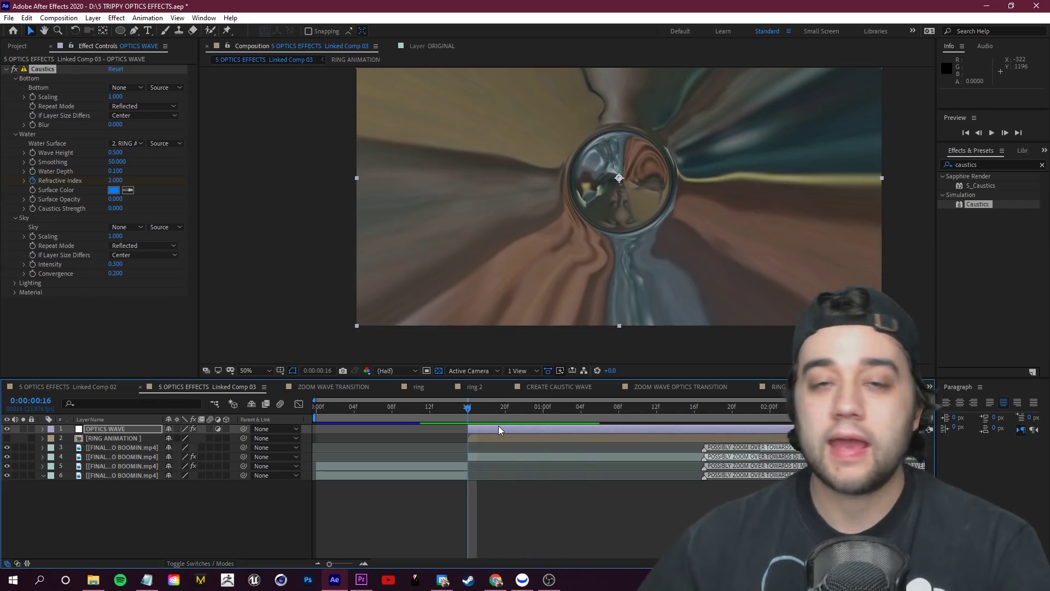
Apply Optics Compensation to OPTICS WAVE and place it above Caustics in the effect order.
{"action": "left_click_drag", "start_coordinate": [999, 165], "coordinate": [787, 181]}
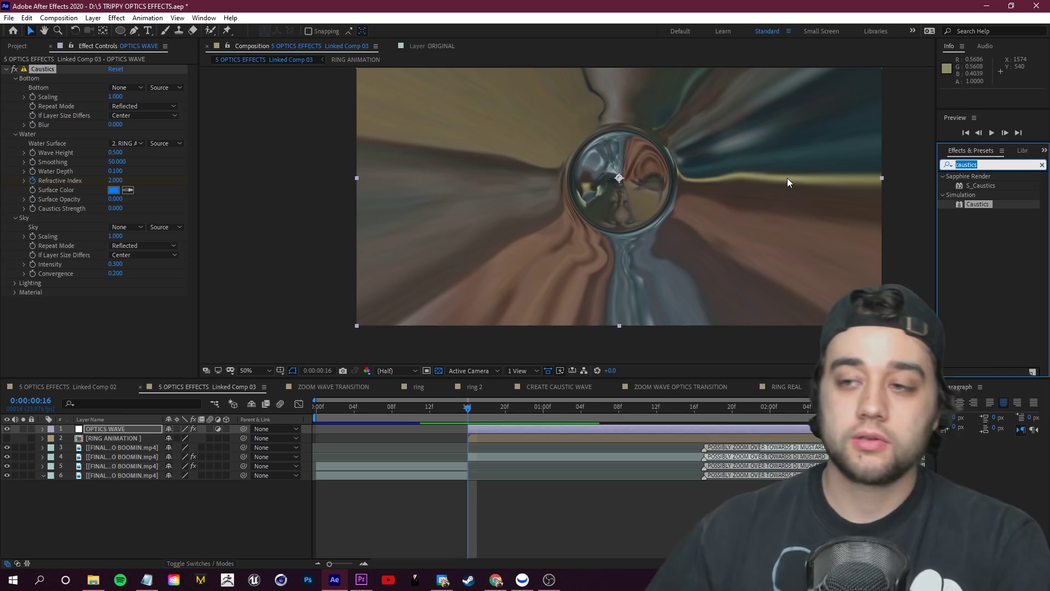
{"action": "type", "text": "optics"}
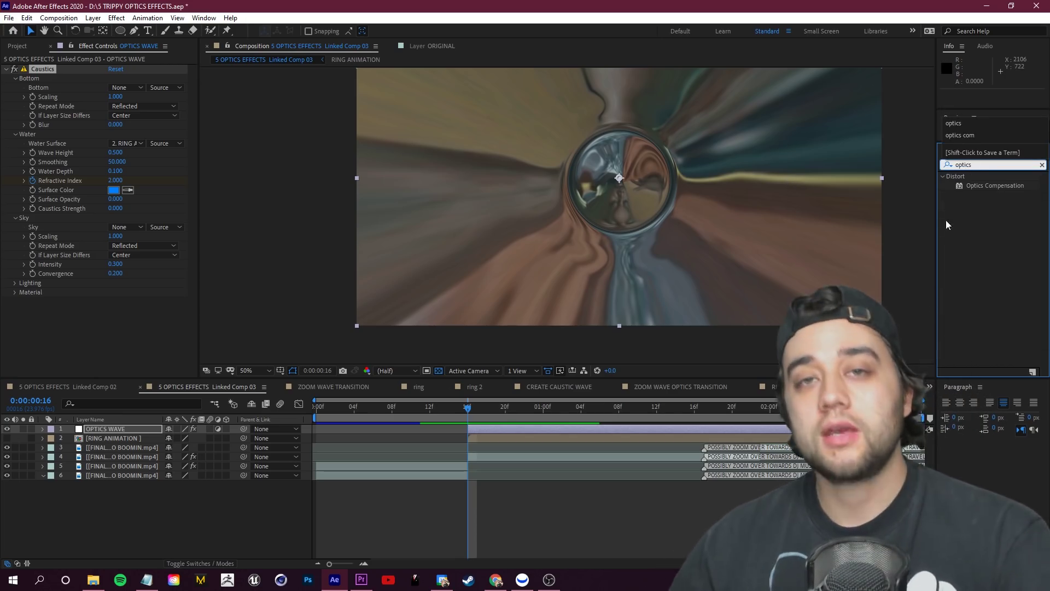
{"action": "left_click_drag", "start_coordinate": [982, 187], "coordinate": [74, 323]}
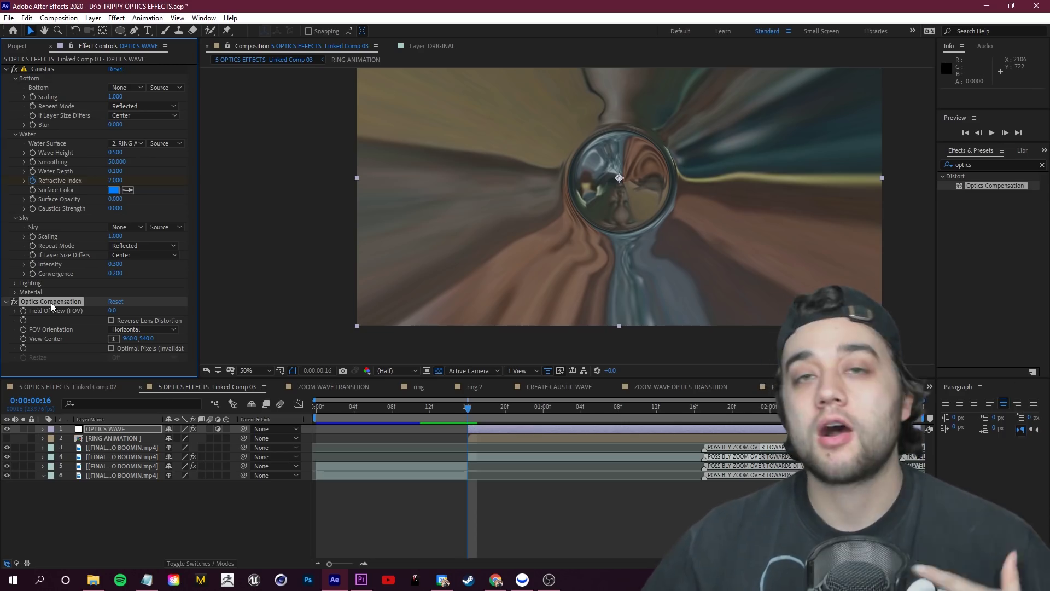
{"action": "left_click_drag", "start_coordinate": [51, 303], "coordinate": [25, 77]}
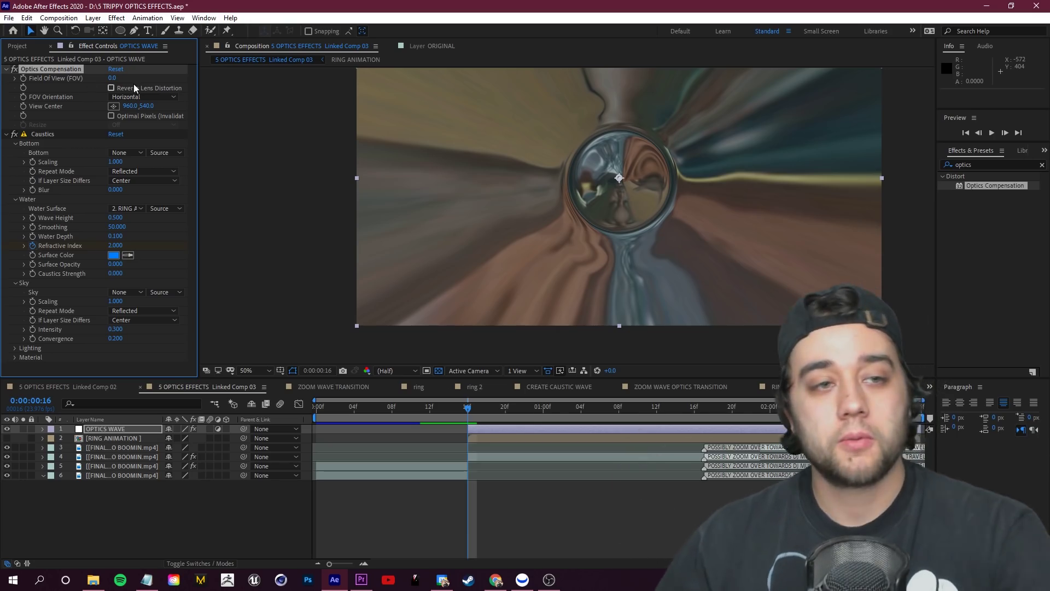
Enable Reverse Lens Distortion, animate Field Of View from 150 at frame 16 to 0 around 0:00:01:02, and preview the transition.
{"action": "left_click_drag", "start_coordinate": [130, 82], "coordinate": [181, 90]}
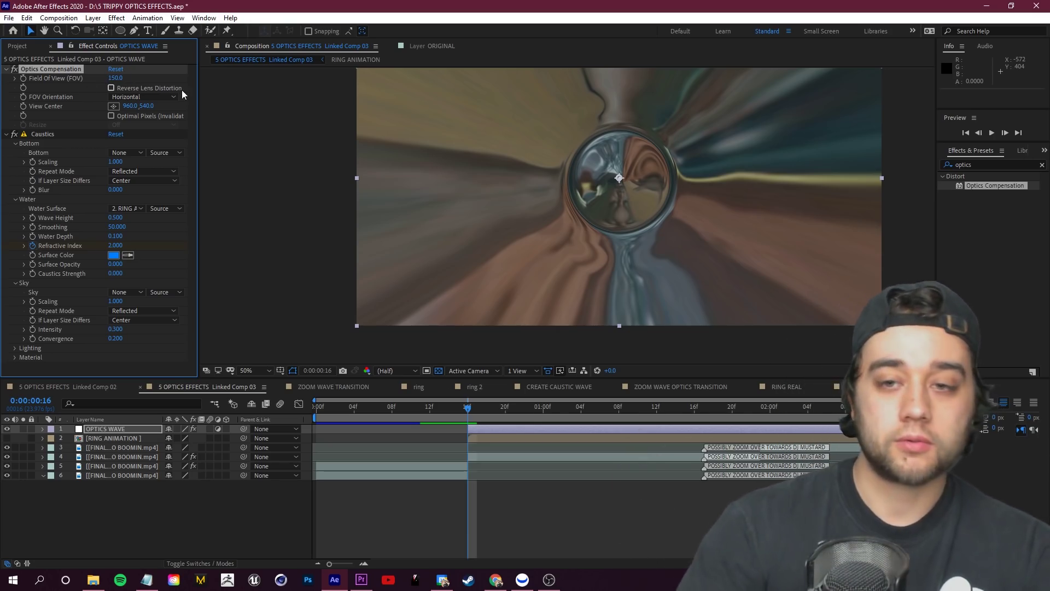
{"action": "left_click", "coordinate": [111, 88]}
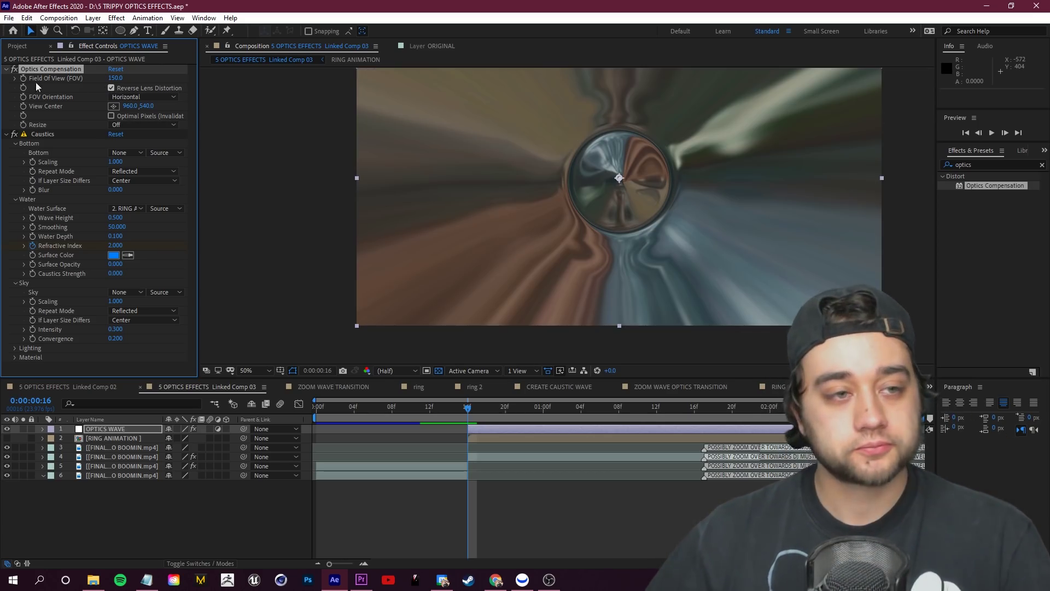
{"action": "left_click_drag", "start_coordinate": [469, 414], "coordinate": [562, 410]}
{"action": "left_click_drag", "start_coordinate": [117, 79], "coordinate": [107, 80]}
{"action": "key", "text": "space"}
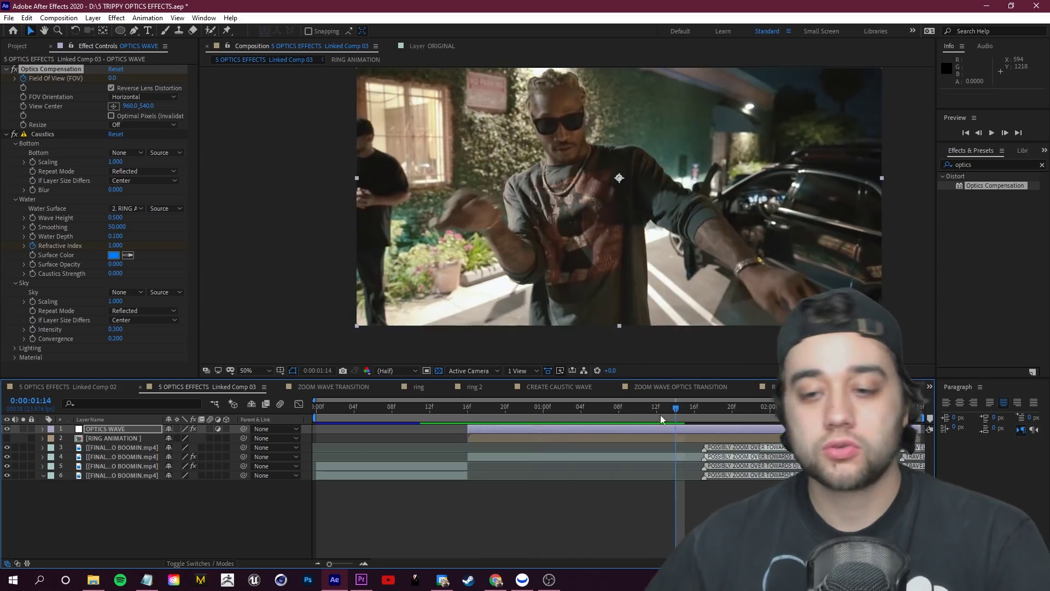
{"action": "scroll", "coordinate": [641, 298], "scroll_direction": "down", "scroll_amount": 4}
{"action": "left_click_drag", "start_coordinate": [569, 408], "coordinate": [475, 414]}
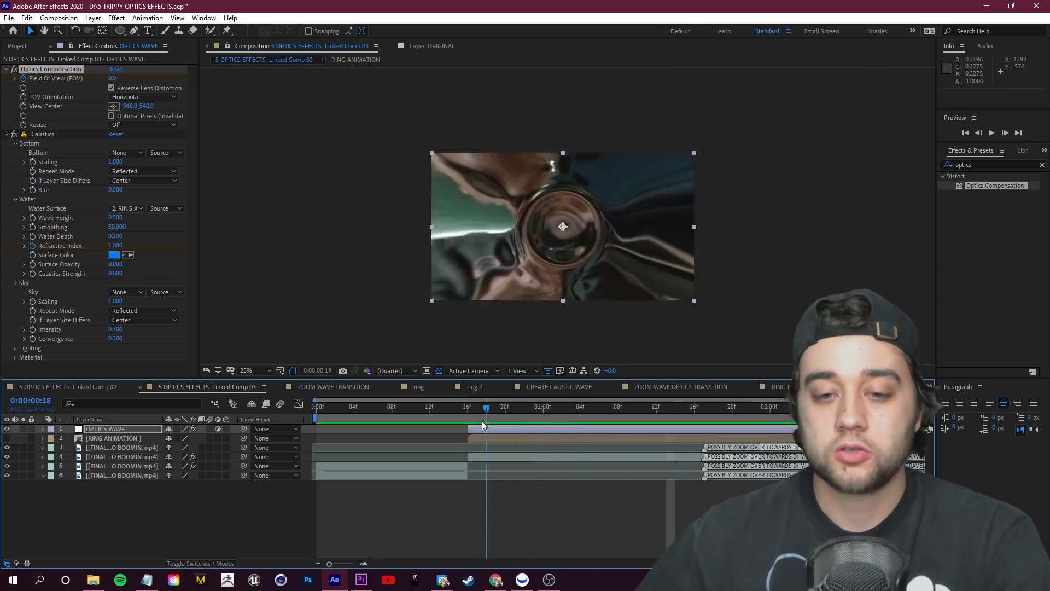
{"action": "left_click_drag", "start_coordinate": [482, 422], "coordinate": [472, 419]}
{"action": "key", "text": "space"}
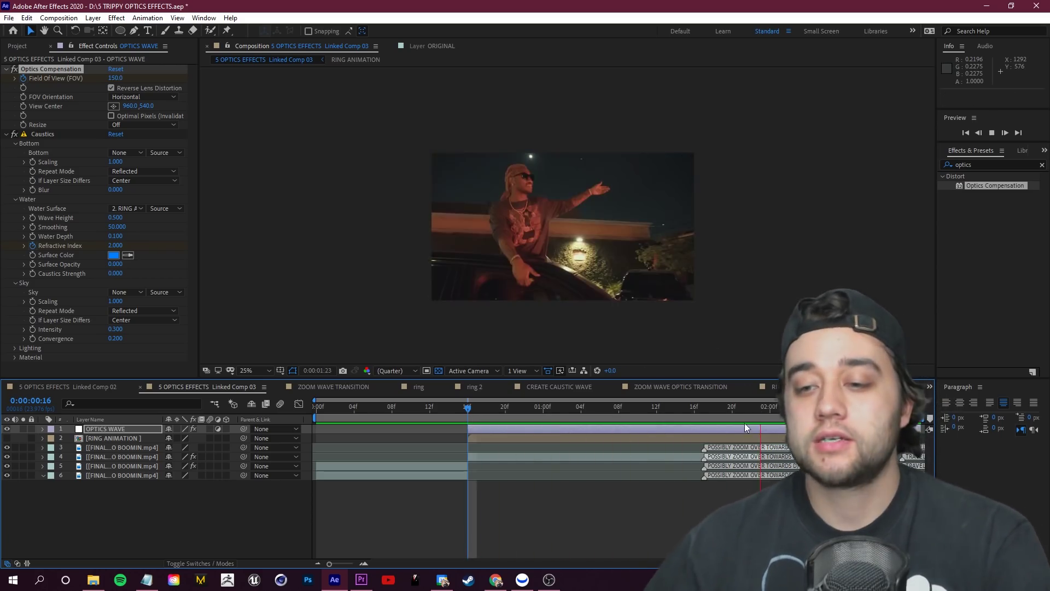
{"action": "key", "text": "space"}
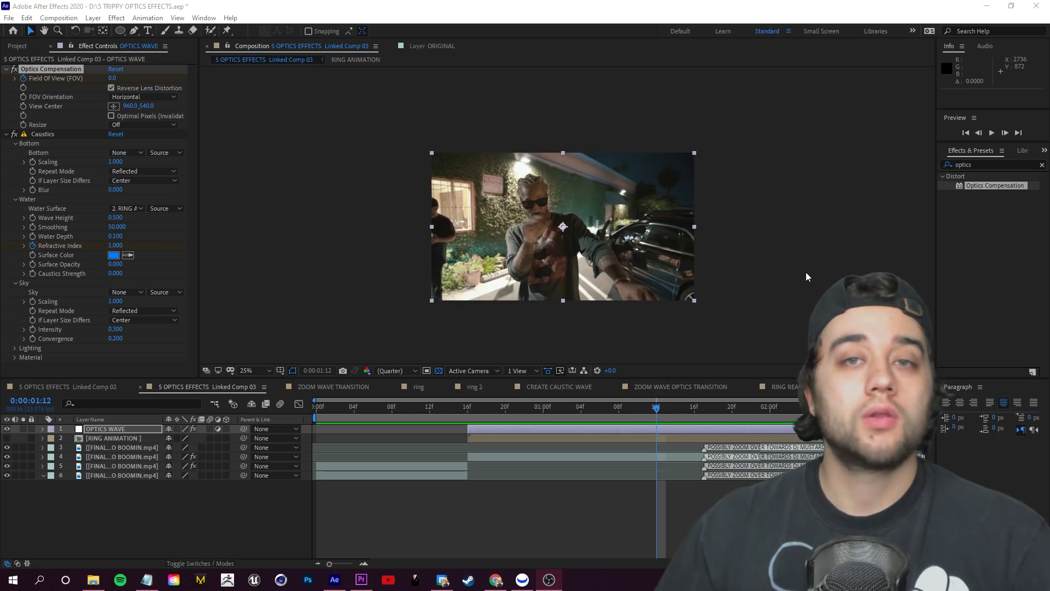
Show the layers' blending mode column and try Pin Light on OPTICS WAVE at frame 18.
{"action": "left_click_drag", "start_coordinate": [656, 407], "coordinate": [487, 425]}
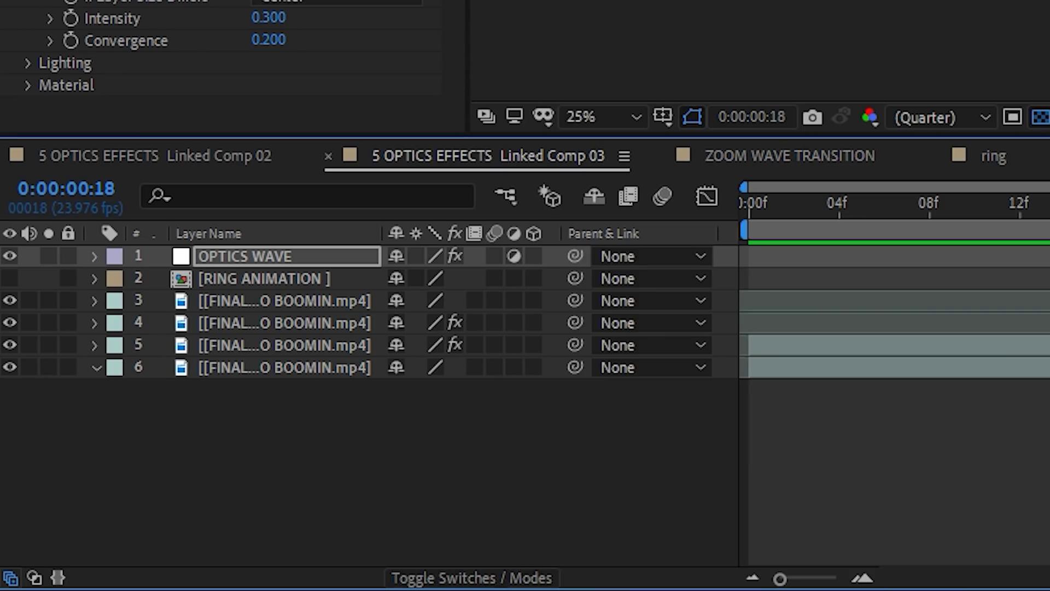
{"action": "left_click", "coordinate": [200, 564]}
{"action": "left_click", "coordinate": [184, 428]}
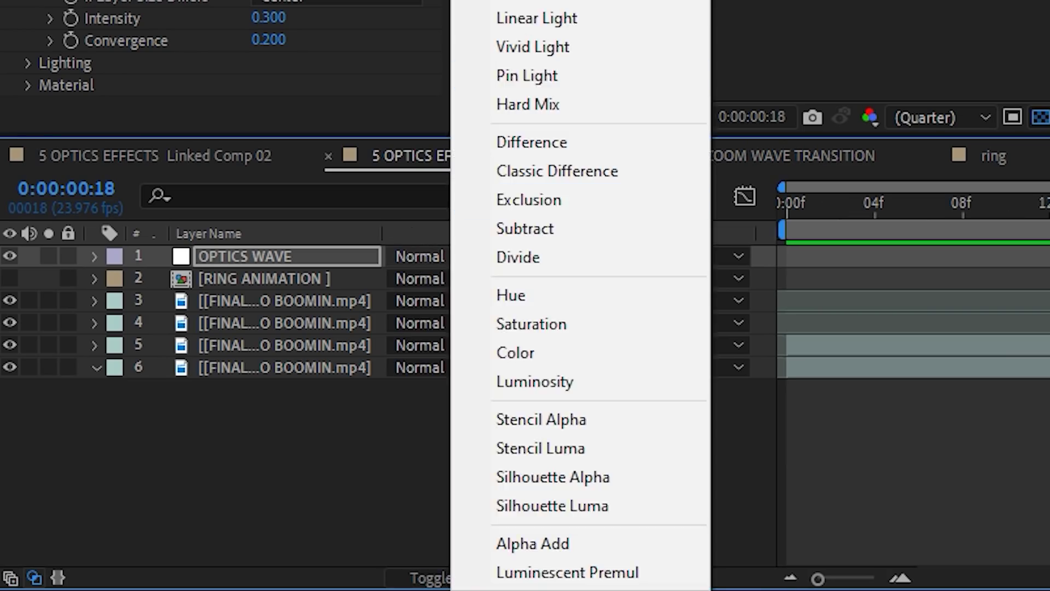
{"action": "left_click", "coordinate": [526, 75]}
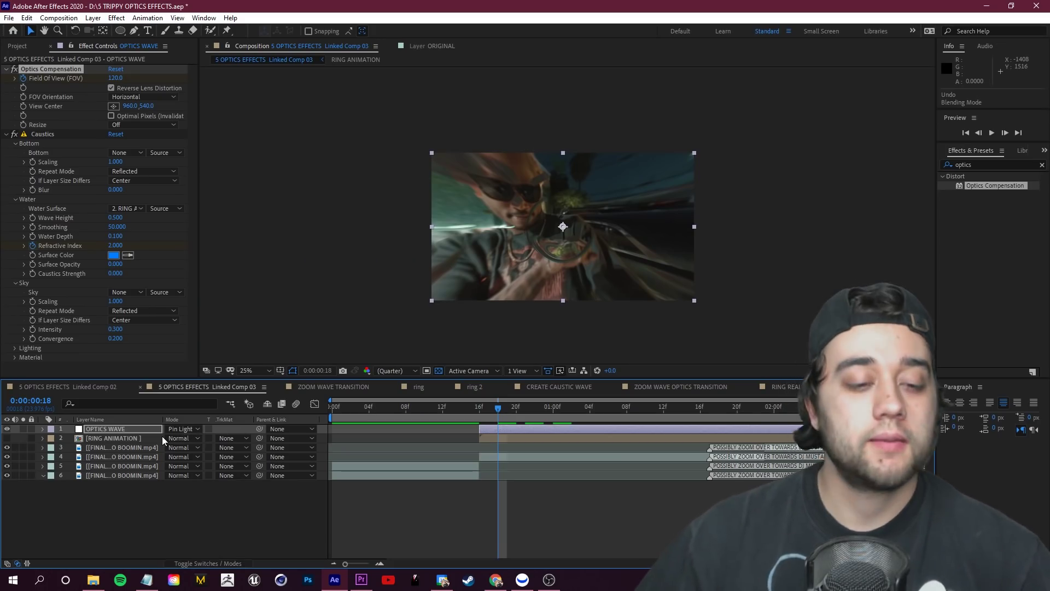
Try the Multiply, Difference and Darken blending modes on OPTICS WAVE, and return it to Normal.
{"action": "left_click", "coordinate": [192, 429]}
{"action": "left_click", "coordinate": [230, 140]}
{"action": "left_click", "coordinate": [184, 428]}
{"action": "left_click", "coordinate": [229, 377]}
{"action": "left_click", "coordinate": [184, 429]}
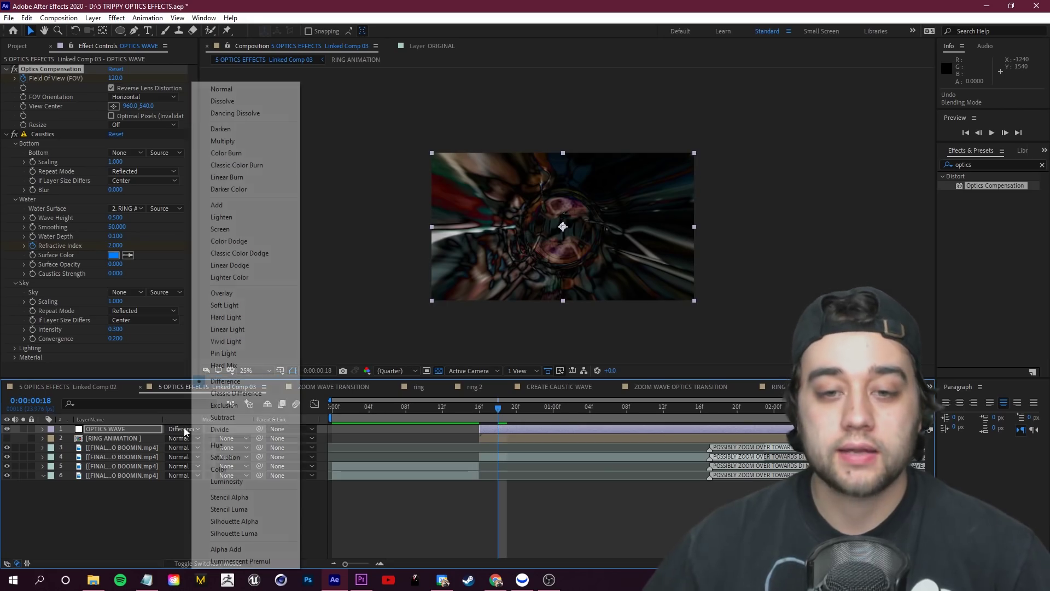
{"action": "left_click", "coordinate": [255, 132]}
{"action": "left_click_drag", "start_coordinate": [498, 422], "coordinate": [563, 432]}
{"action": "left_click", "coordinate": [184, 429]}
{"action": "left_click", "coordinate": [218, 87]}
{"action": "left_click_drag", "start_coordinate": [526, 420], "coordinate": [563, 421]}
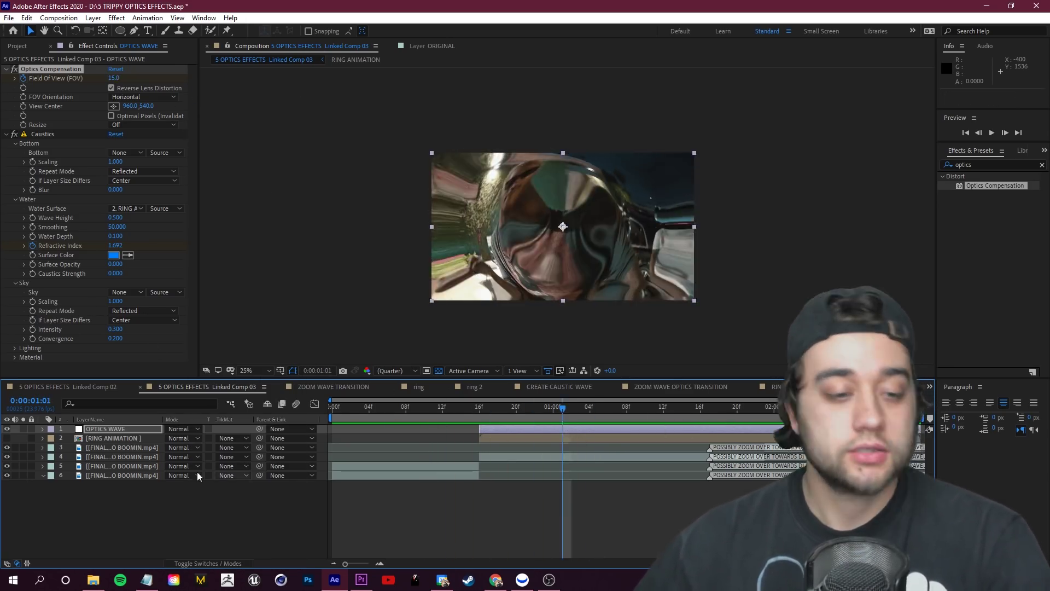
Set the blending mode of the layer 5 clip with Optics Compensation to Add, checking it around frame 8.
{"action": "left_click", "coordinate": [406, 409]}
{"action": "left_click", "coordinate": [132, 459]}
{"action": "left_click", "coordinate": [128, 467]}
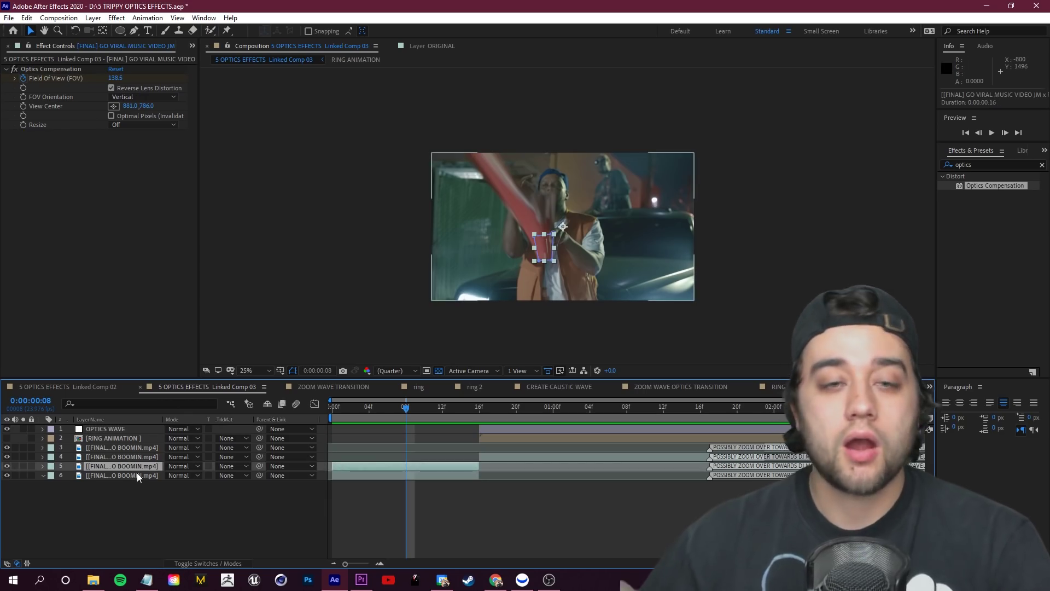
{"action": "left_click", "coordinate": [180, 466]}
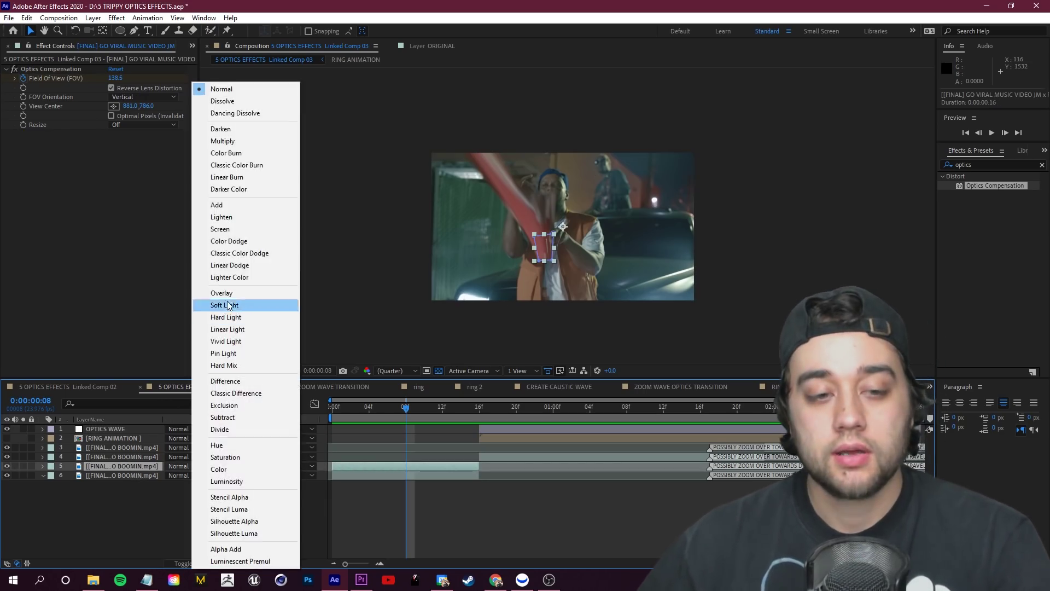
{"action": "left_click", "coordinate": [252, 209]}
{"action": "mouse_move", "coordinate": [399, 415]}
{"action": "left_mouse_down"}
{"action": "mouse_move", "coordinate": [433, 415]}
{"action": "mouse_move", "coordinate": [381, 413]}
{"action": "mouse_move", "coordinate": [431, 402]}
{"action": "mouse_move", "coordinate": [394, 411]}
{"action": "left_mouse_up"}
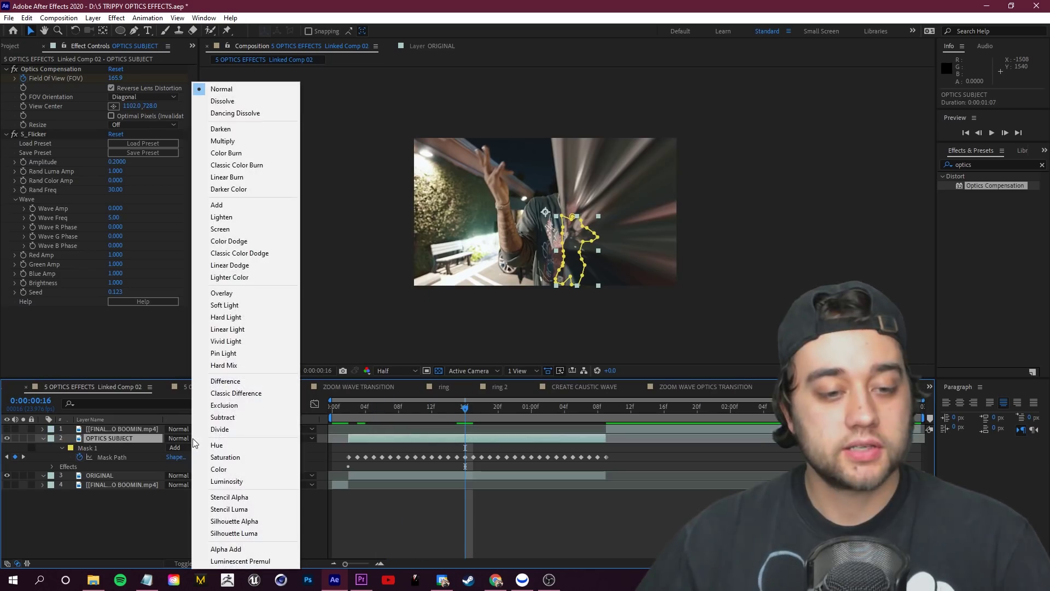
Try Soft Light, Classic Color Burn and Add blending on OPTICS SUBJECT in Linked Comp 02, and return it to Normal.
{"action": "left_click", "coordinate": [224, 304]}
{"action": "left_click", "coordinate": [190, 439]}
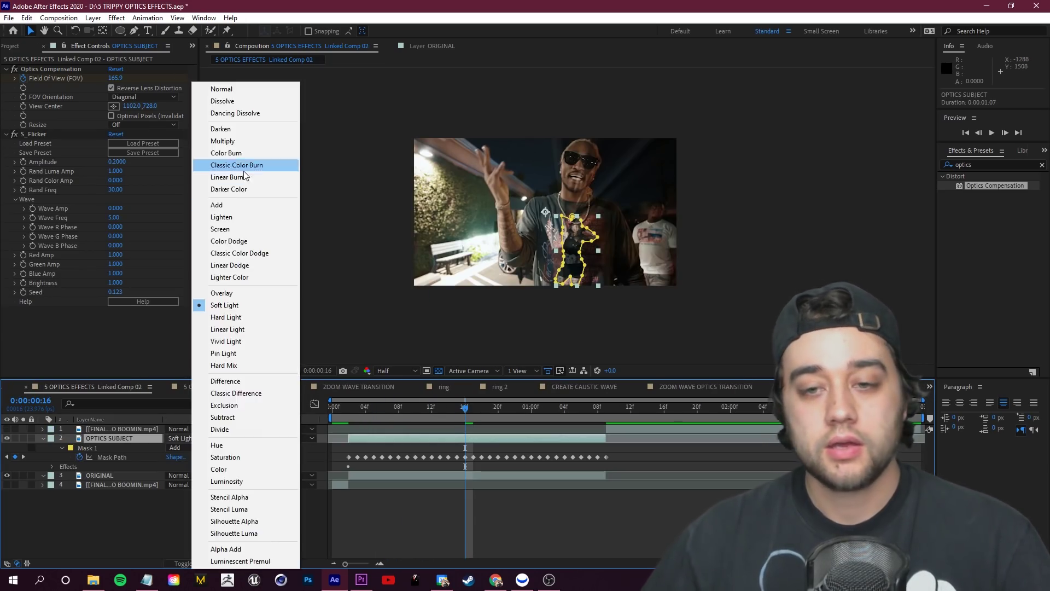
{"action": "left_click", "coordinate": [236, 164]}
{"action": "left_click", "coordinate": [186, 440]}
{"action": "left_click", "coordinate": [235, 204]}
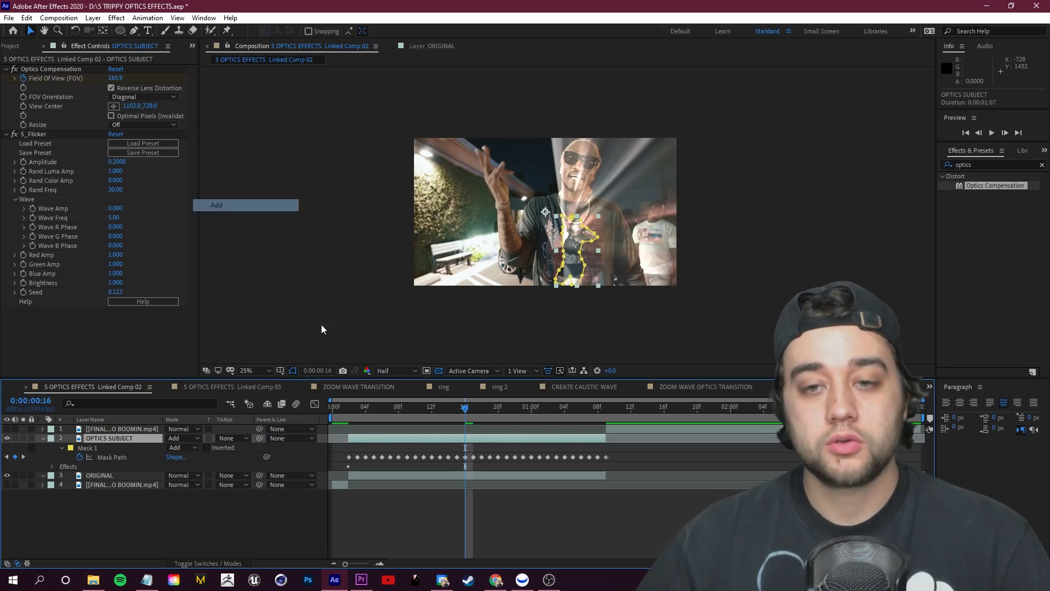
{"action": "mouse_move", "coordinate": [469, 410]}
{"action": "left_mouse_down"}
{"action": "mouse_move", "coordinate": [492, 411]}
{"action": "mouse_move", "coordinate": [443, 412]}
{"action": "mouse_move", "coordinate": [464, 407]}
{"action": "left_mouse_up"}
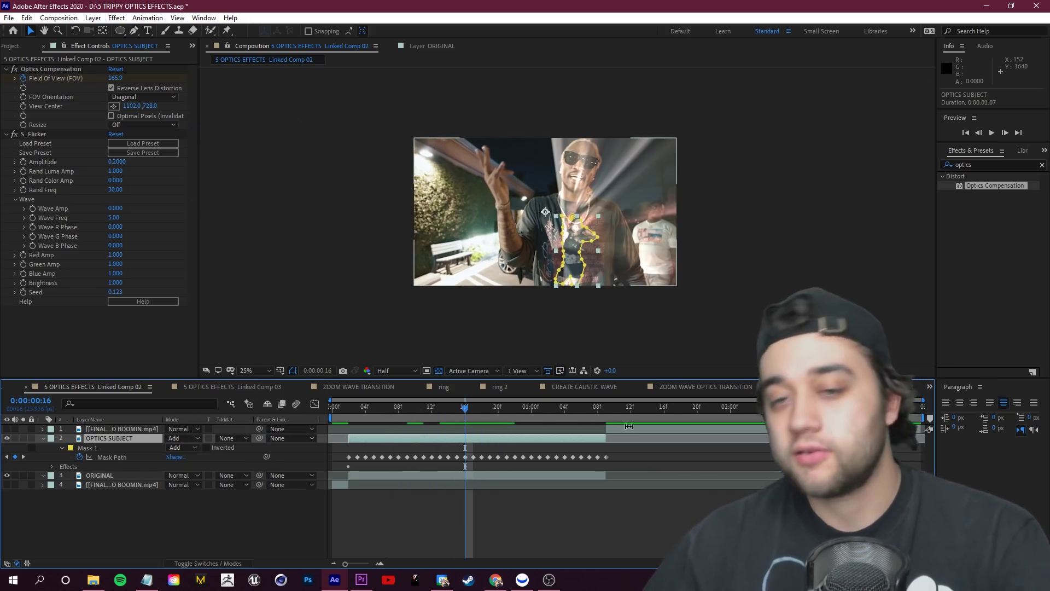
{"action": "key", "text": "space"}
{"action": "left_click", "coordinate": [185, 438]}
{"action": "left_click", "coordinate": [241, 89]}
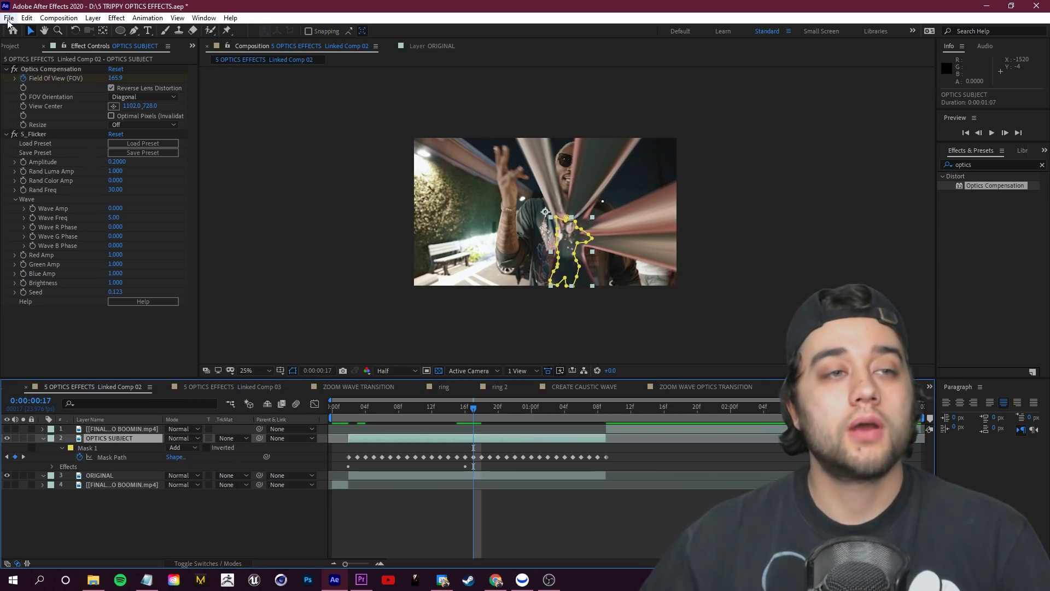
Save the After Effects project and switch to Premiere Pro.
{"action": "left_click", "coordinate": [9, 18]}
{"action": "left_click", "coordinate": [22, 117]}
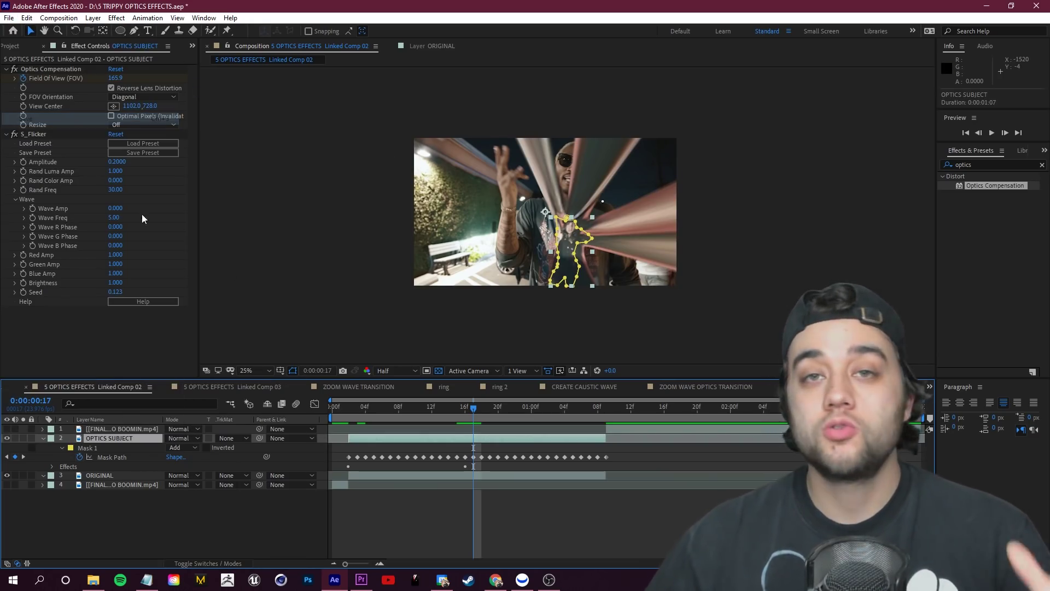
{"action": "left_click", "coordinate": [361, 580]}
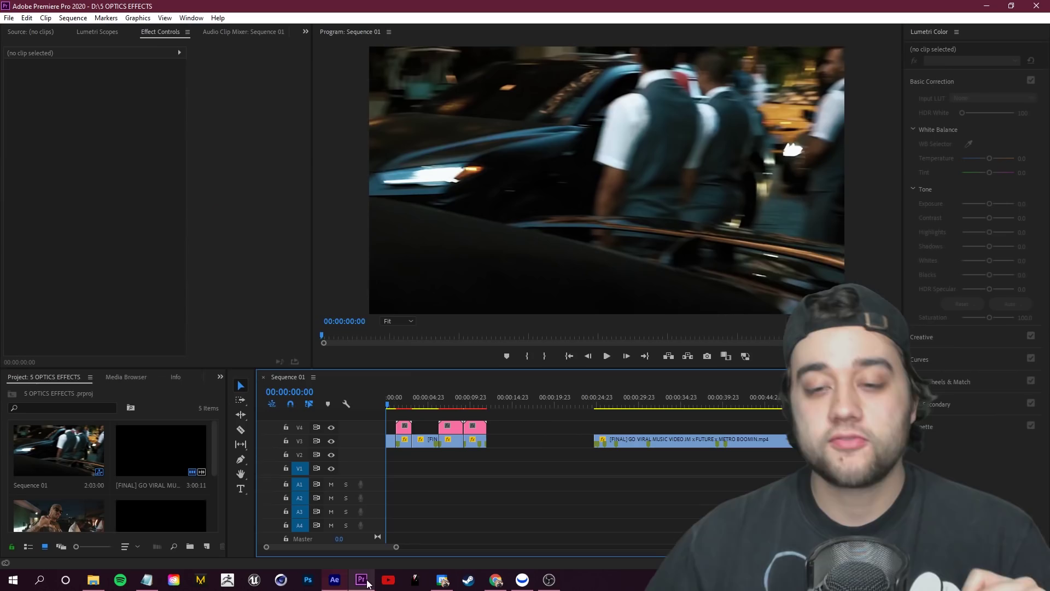
Save the Premiere Pro project and create a new empty sequence alongside Sequence 01.
{"action": "mouse_move", "coordinate": [396, 406]}
{"action": "left_mouse_down"}
{"action": "mouse_move", "coordinate": [413, 405]}
{"action": "mouse_move", "coordinate": [389, 408]}
{"action": "left_mouse_up"}
{"action": "left_click", "coordinate": [446, 427]}
{"action": "left_click", "coordinate": [436, 415]}
{"action": "key", "text": "ctrl+s"}
{"action": "left_click_drag", "start_coordinate": [391, 405], "coordinate": [422, 406]}
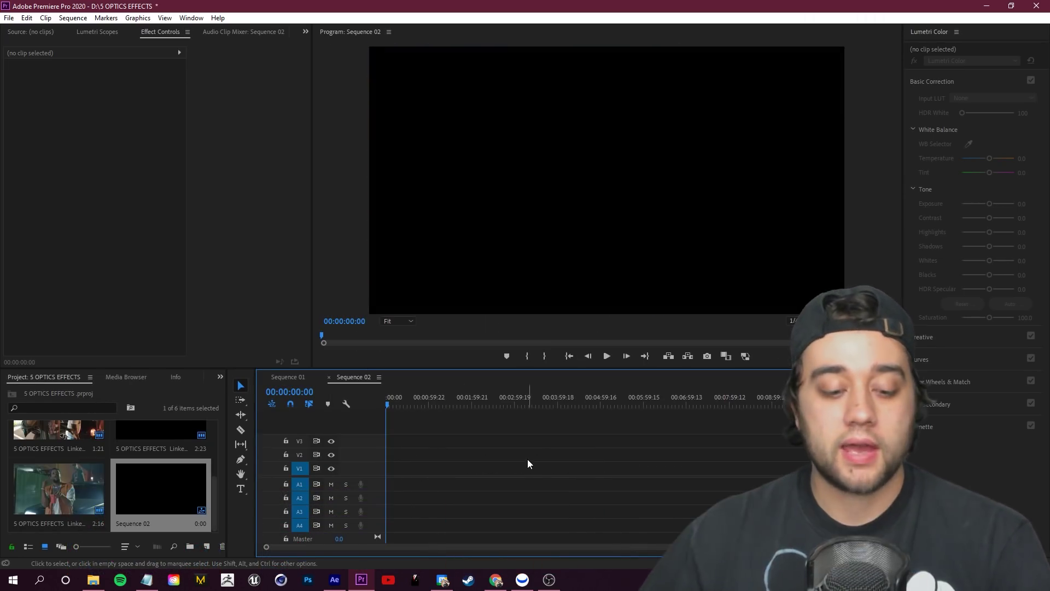
Place the music video clip of the man in sunglasses on V1 at the start of the new sequence.
{"action": "left_click", "coordinate": [569, 356]}
{"action": "scroll", "coordinate": [405, 459], "scroll_direction": "up", "scroll_amount": 5}
{"action": "left_click", "coordinate": [392, 449]}
{"action": "scroll", "coordinate": [394, 447], "scroll_direction": "up", "scroll_amount": 8}
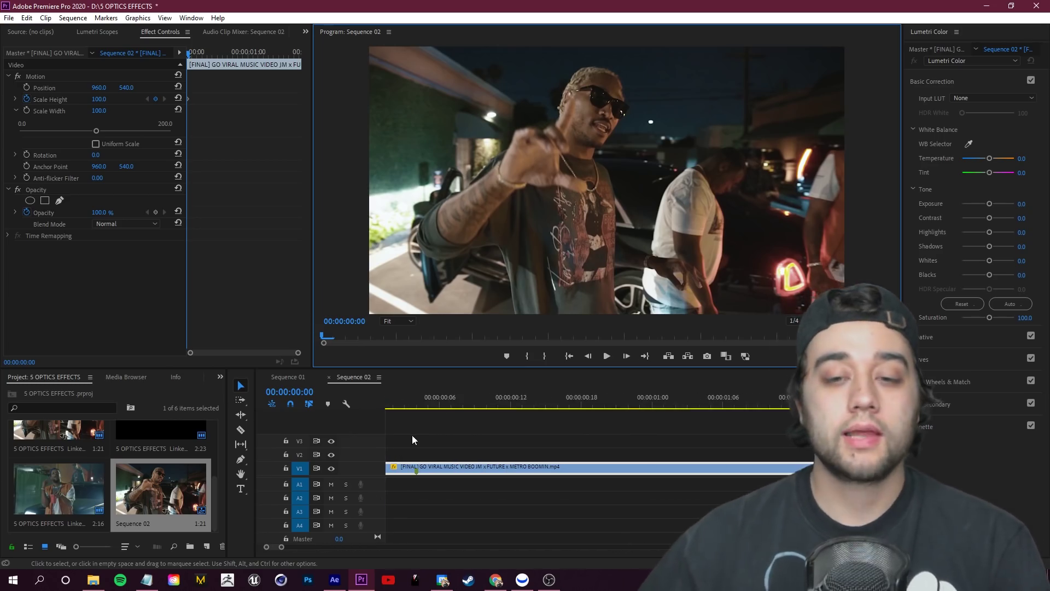
{"action": "scroll", "coordinate": [406, 425], "scroll_direction": "down", "scroll_amount": 3}
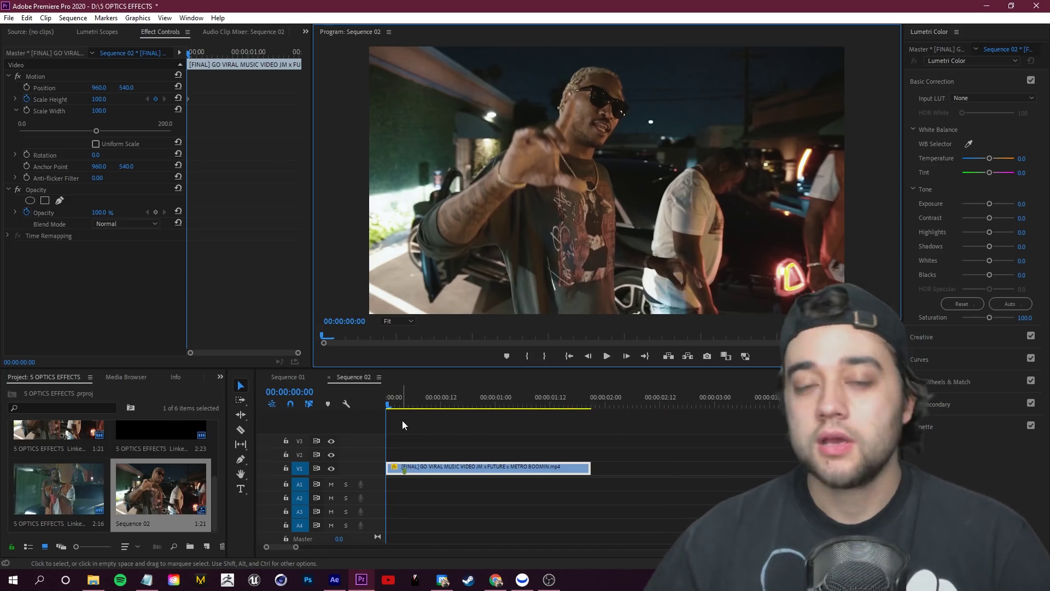
{"action": "left_click", "coordinate": [402, 420]}
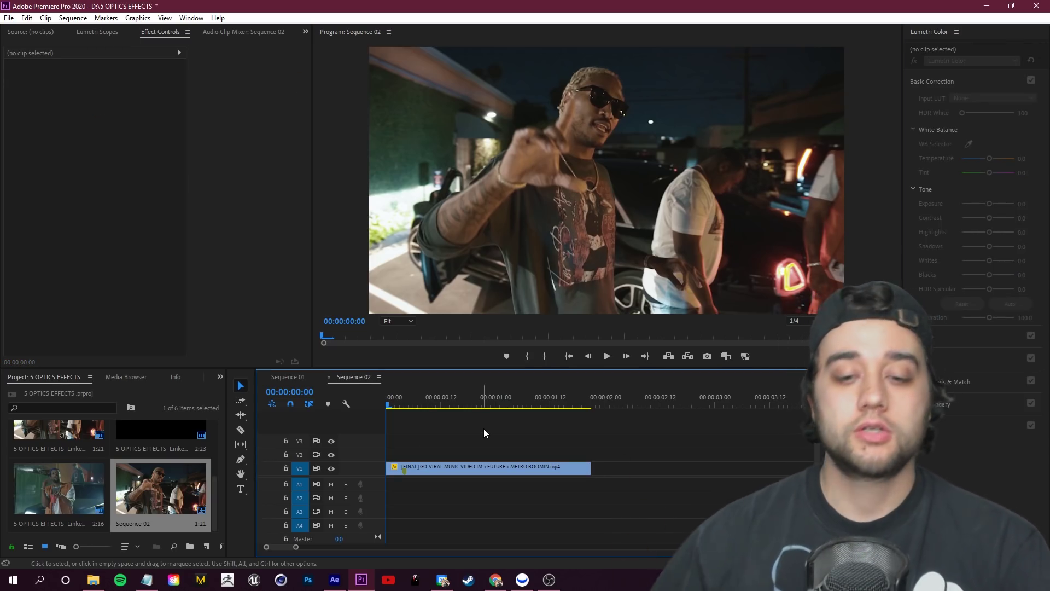
Duplicate the music video clip onto V2 directly above the original on V1.
{"action": "left_click", "coordinate": [471, 468]}
{"action": "left_click_drag", "start_coordinate": [470, 467], "coordinate": [626, 438]}
{"action": "key", "text": "ctrl+z"}
{"action": "left_click", "coordinate": [526, 455]}
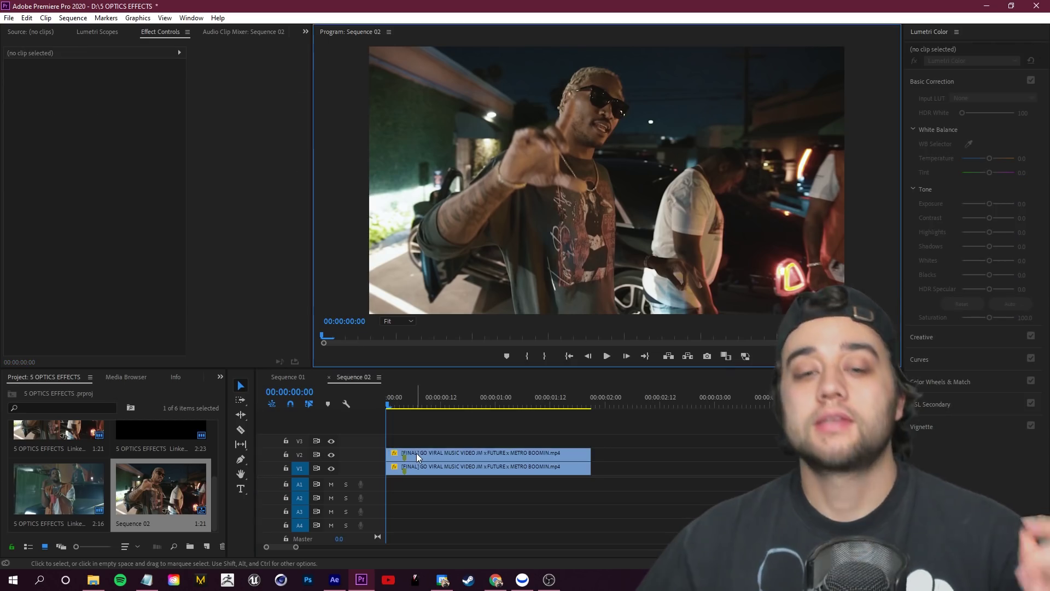
Turn off opacity keyframing on the V2 clip and draw a free-form opacity mask around the left part of the image, along the man's body.
{"action": "left_click", "coordinate": [415, 453]}
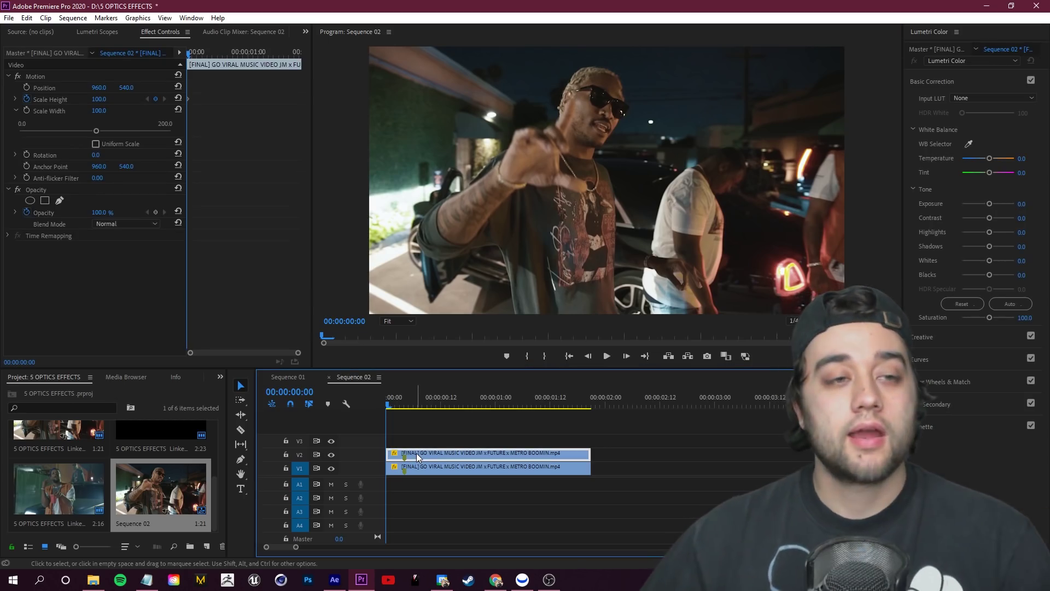
{"action": "left_click", "coordinate": [27, 211]}
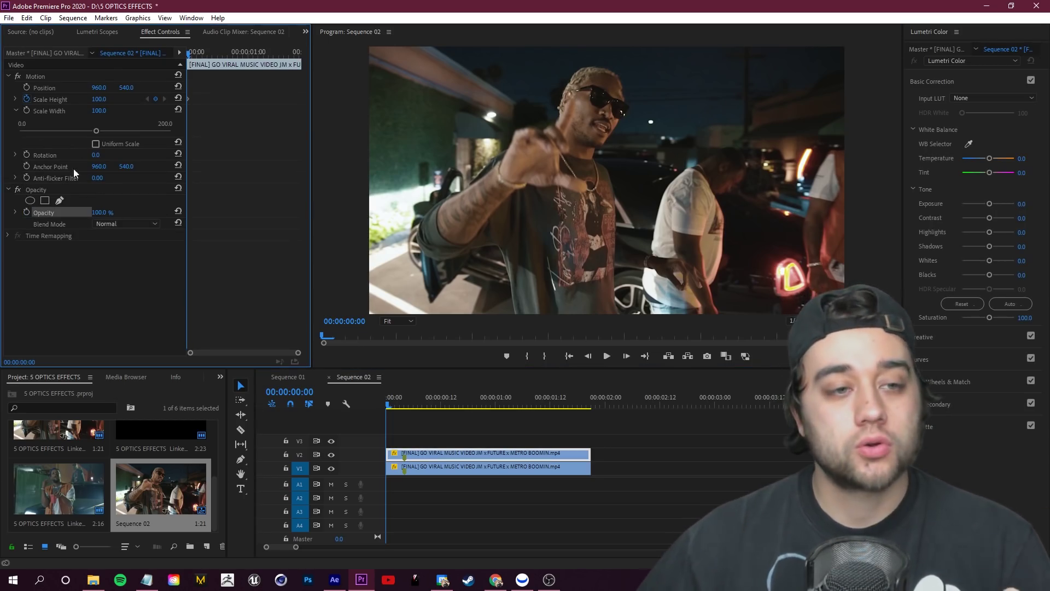
{"action": "left_click", "coordinate": [59, 201]}
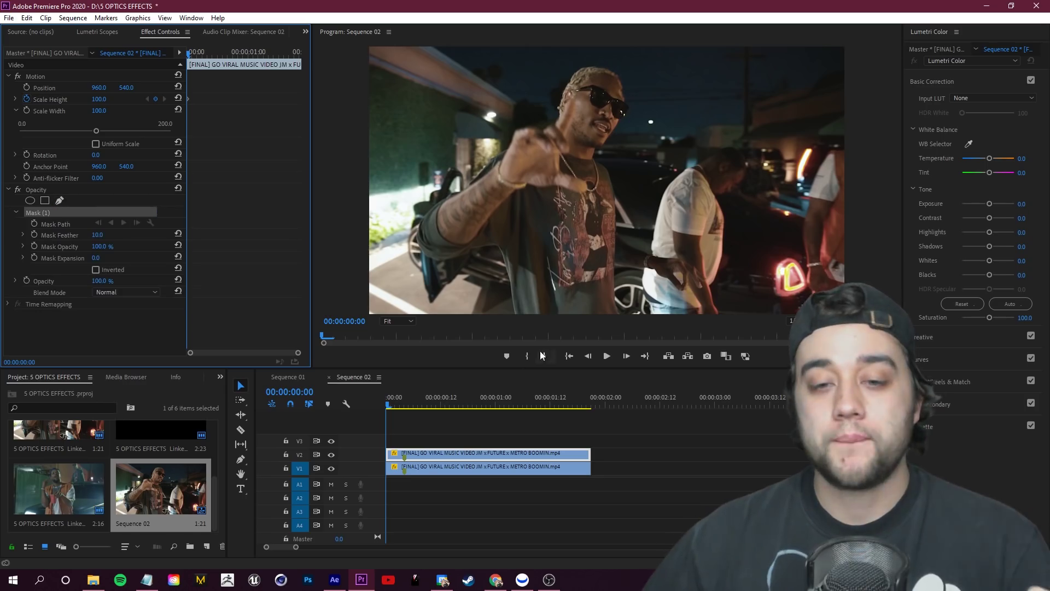
{"action": "left_click", "coordinate": [504, 312]}
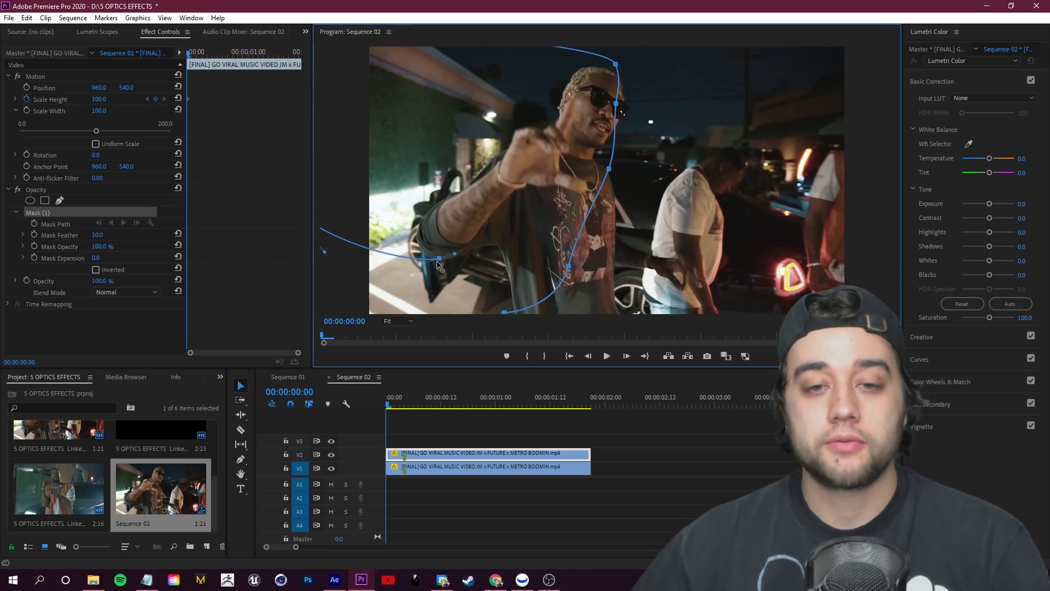
{"action": "left_click", "coordinate": [506, 313]}
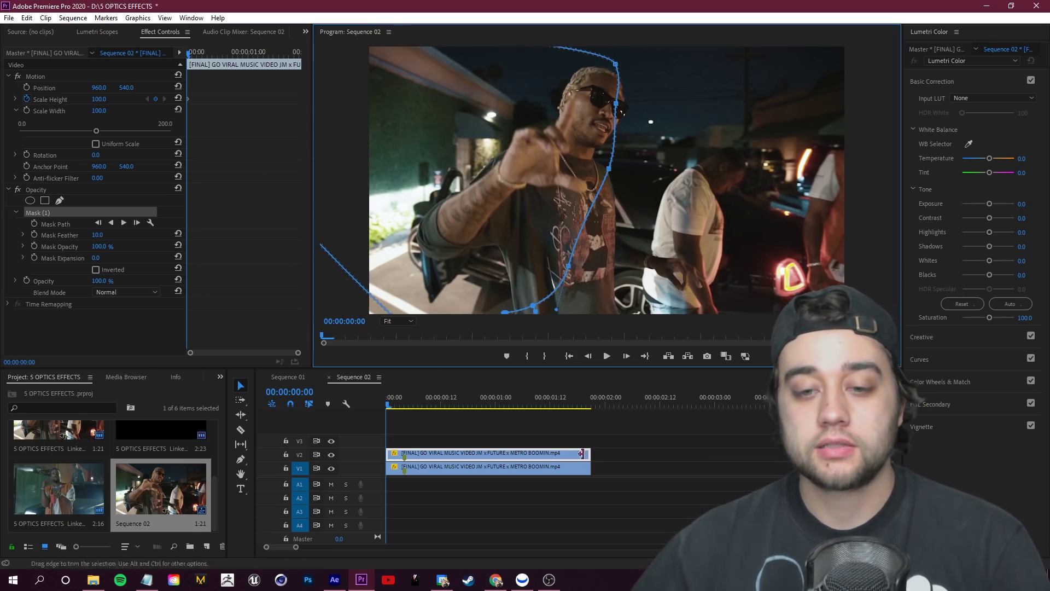
Hide V1, increase the V2 clip's mask feather to about 157, and show V1 again.
{"action": "left_click", "coordinate": [330, 468]}
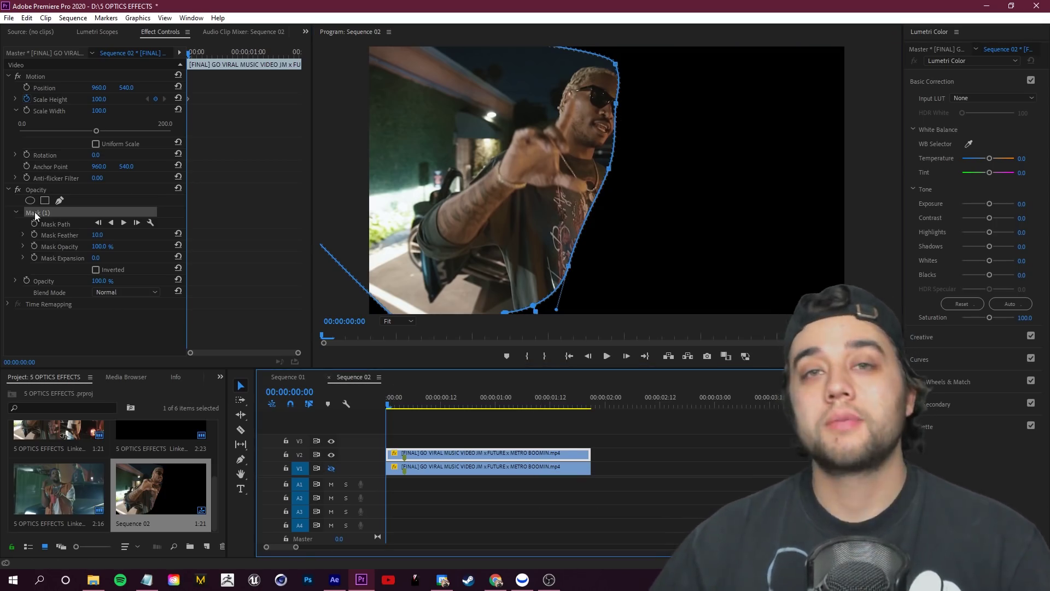
{"action": "left_click", "coordinate": [23, 234]}
{"action": "left_click_drag", "start_coordinate": [37, 255], "coordinate": [100, 255]}
{"action": "left_click", "coordinate": [644, 430]}
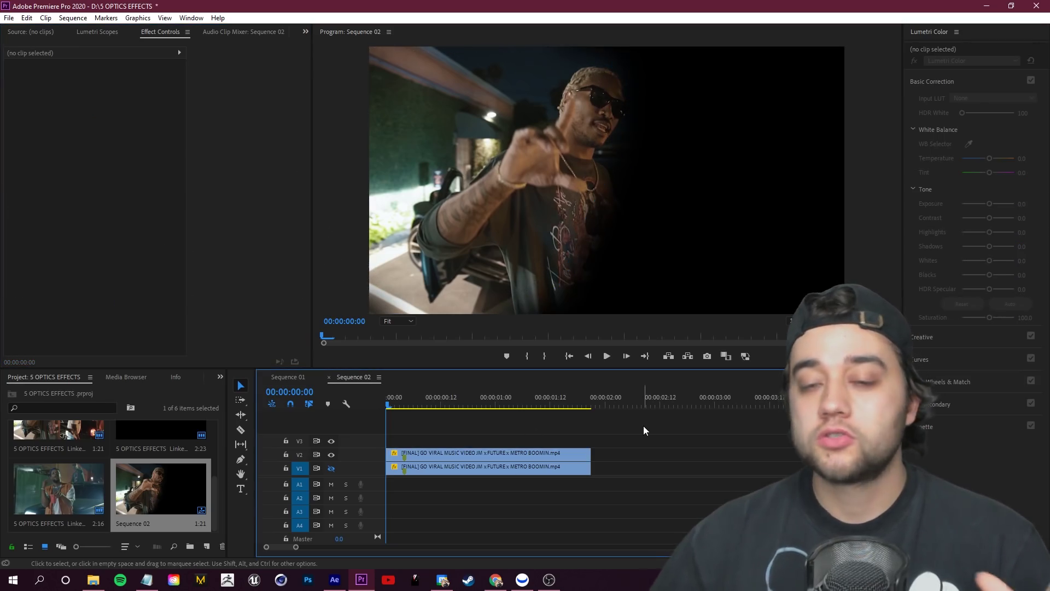
{"action": "left_click", "coordinate": [409, 475]}
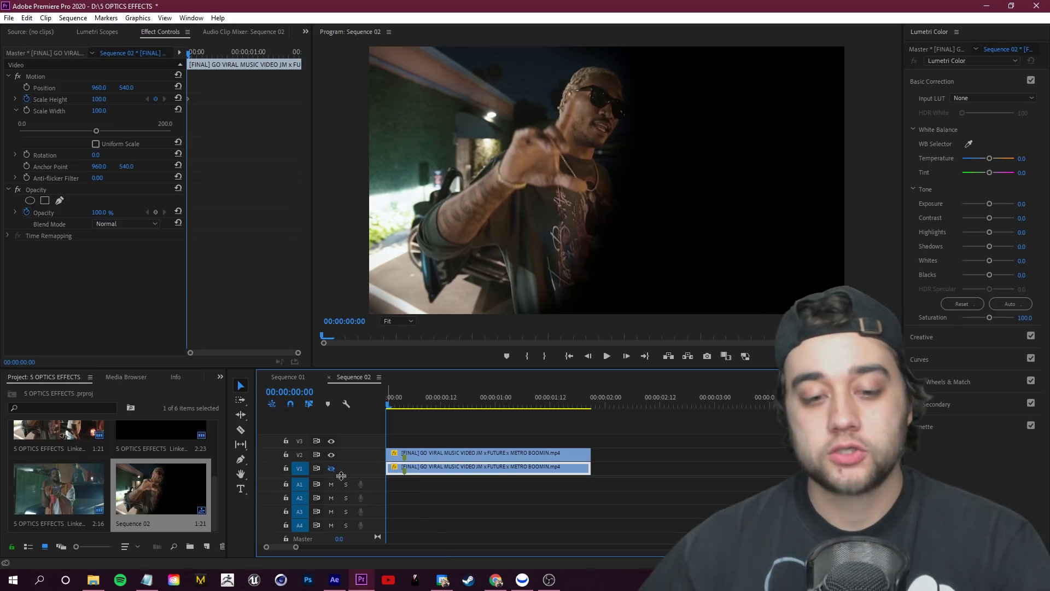
{"action": "left_click", "coordinate": [331, 468]}
{"action": "left_click", "coordinate": [487, 424]}
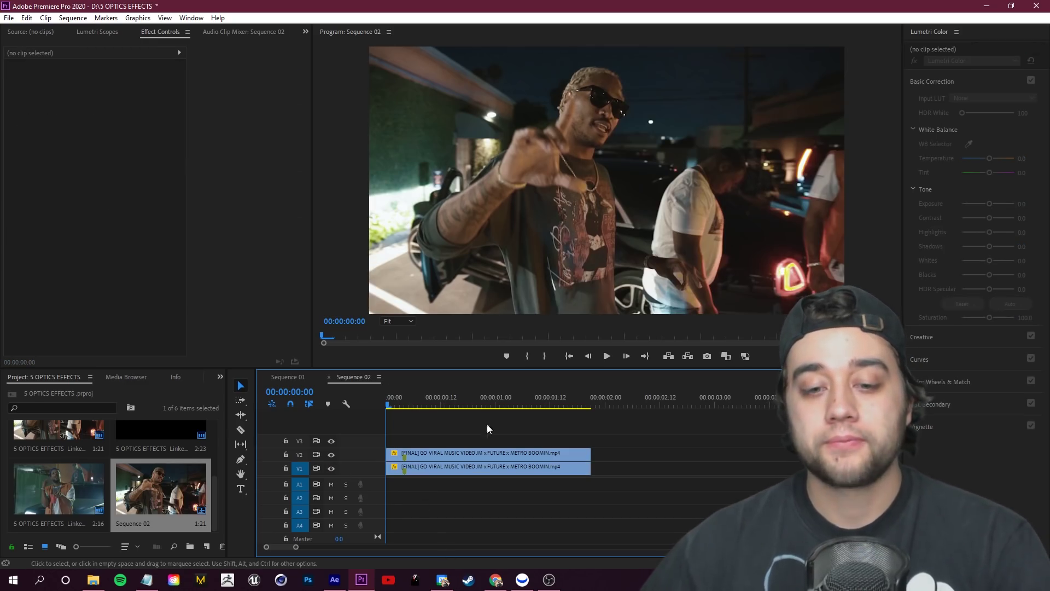
Select the V2 clip and open the effects library.
{"action": "left_click", "coordinate": [427, 454]}
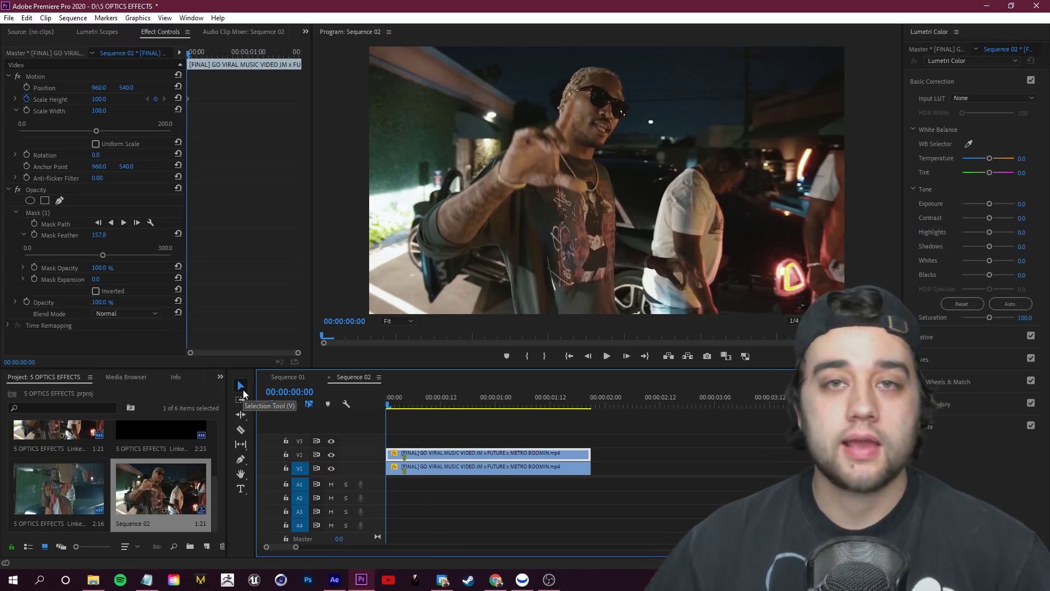
{"action": "left_click", "coordinate": [220, 376]}
{"action": "left_click", "coordinate": [236, 426]}
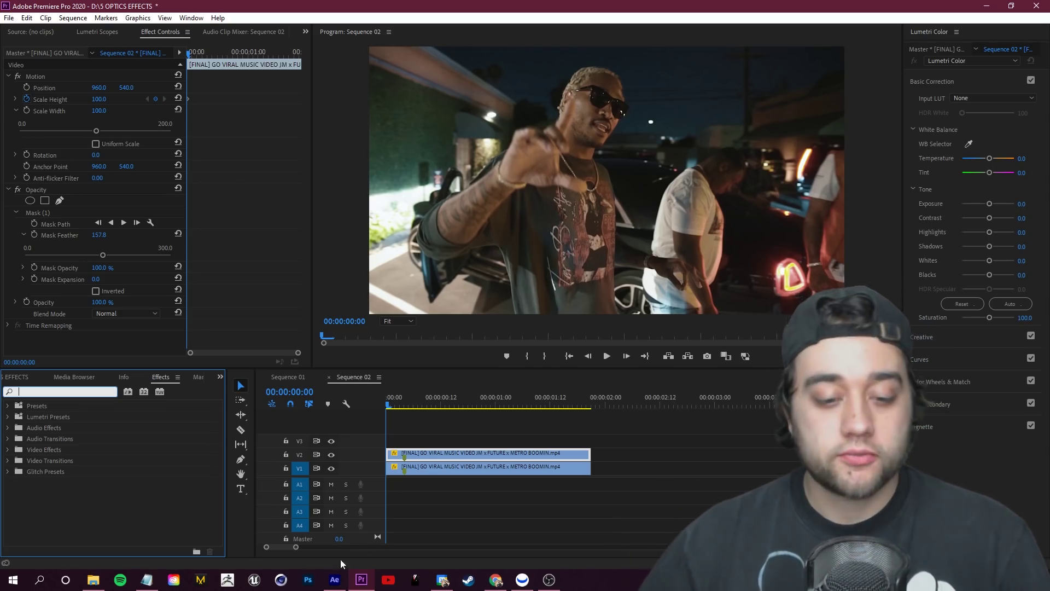
{"action": "left_click", "coordinate": [334, 579]}
{"action": "key", "text": "g"}
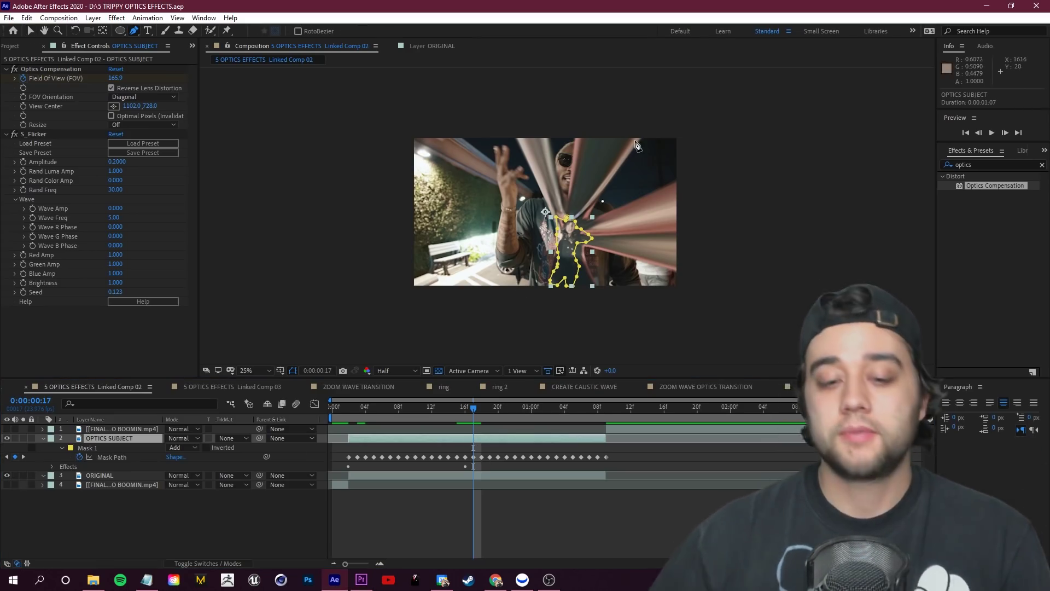
{"action": "left_click", "coordinate": [362, 580]}
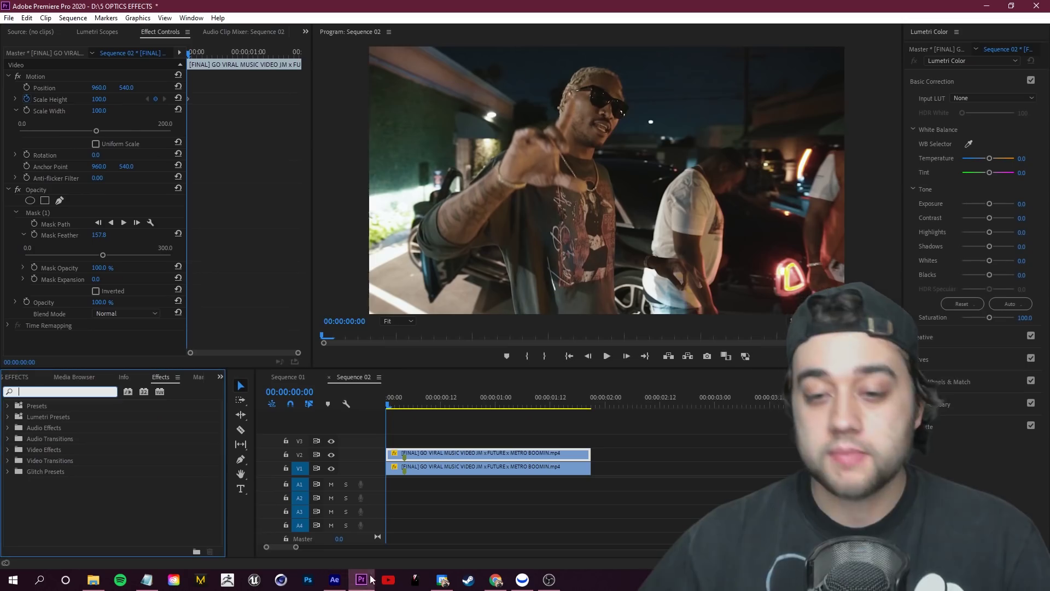
Search the effects for "lens distortion" and apply Lens Distortion to the V2 clip.
{"action": "left_click", "coordinate": [77, 389]}
{"action": "type", "text": "len"}
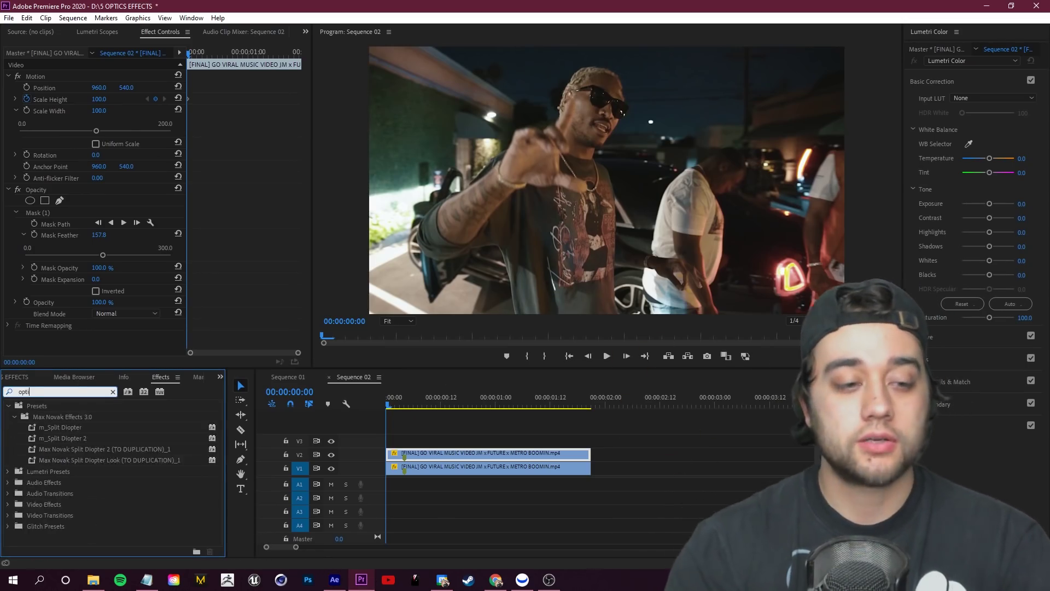
{"action": "type", "text": "s distortion"}
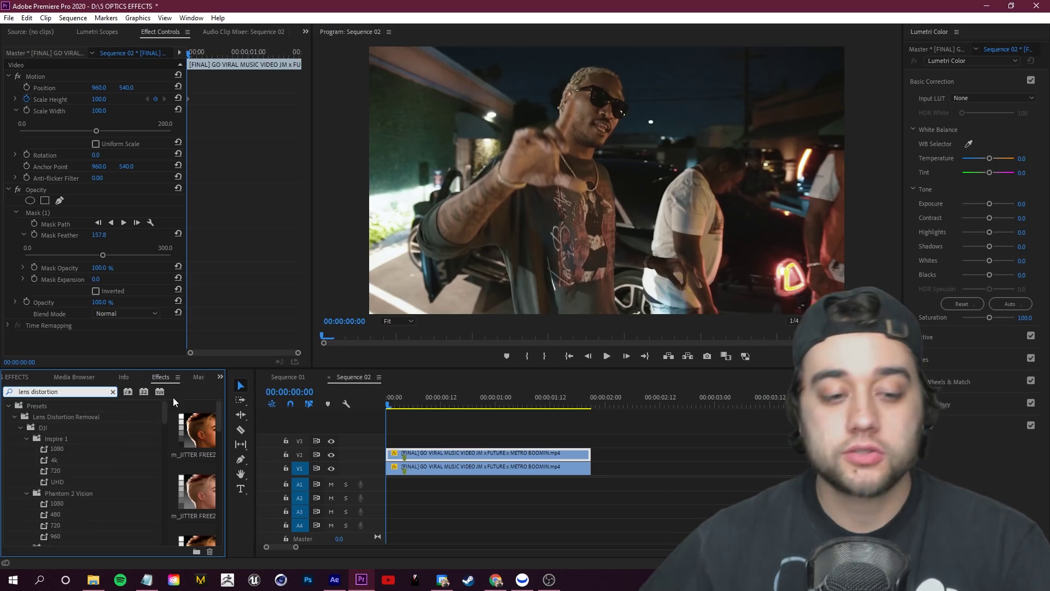
{"action": "scroll", "coordinate": [161, 489], "scroll_direction": "down", "scroll_amount": 10}
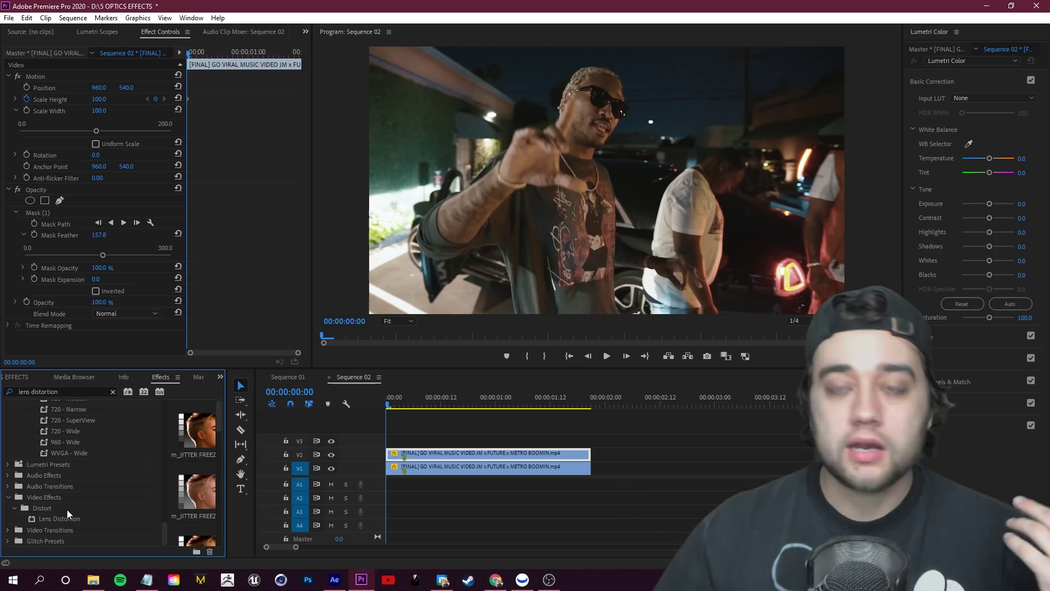
{"action": "left_click_drag", "start_coordinate": [47, 516], "coordinate": [418, 455]}
Set the V2 clip's Lens Distortion curvature to -100 and look over its other effect settings.
{"action": "left_click_drag", "start_coordinate": [301, 251], "coordinate": [311, 329]}
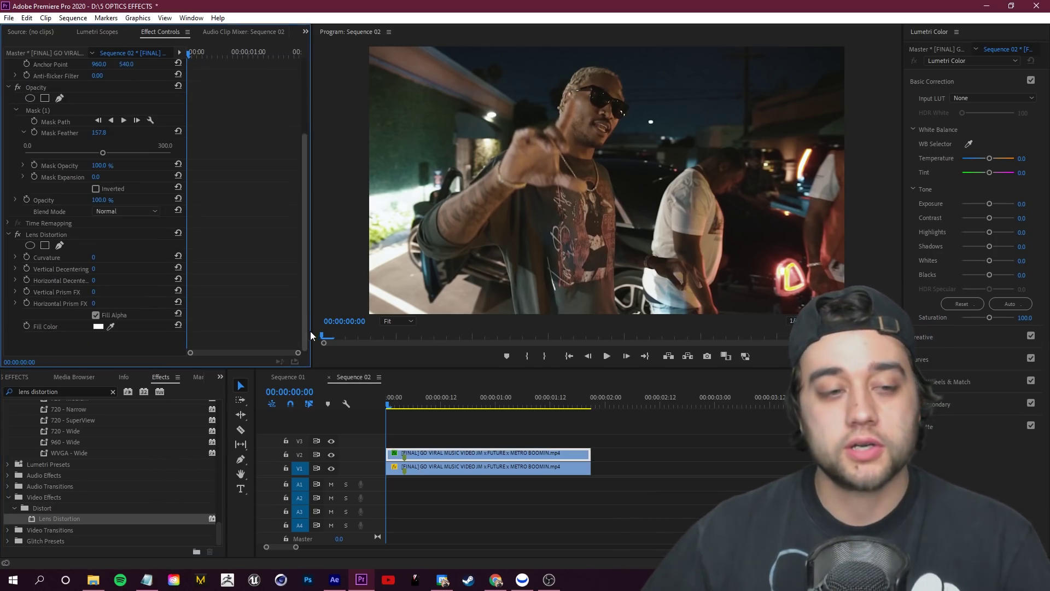
{"action": "left_click_drag", "start_coordinate": [98, 259], "coordinate": [54, 259]}
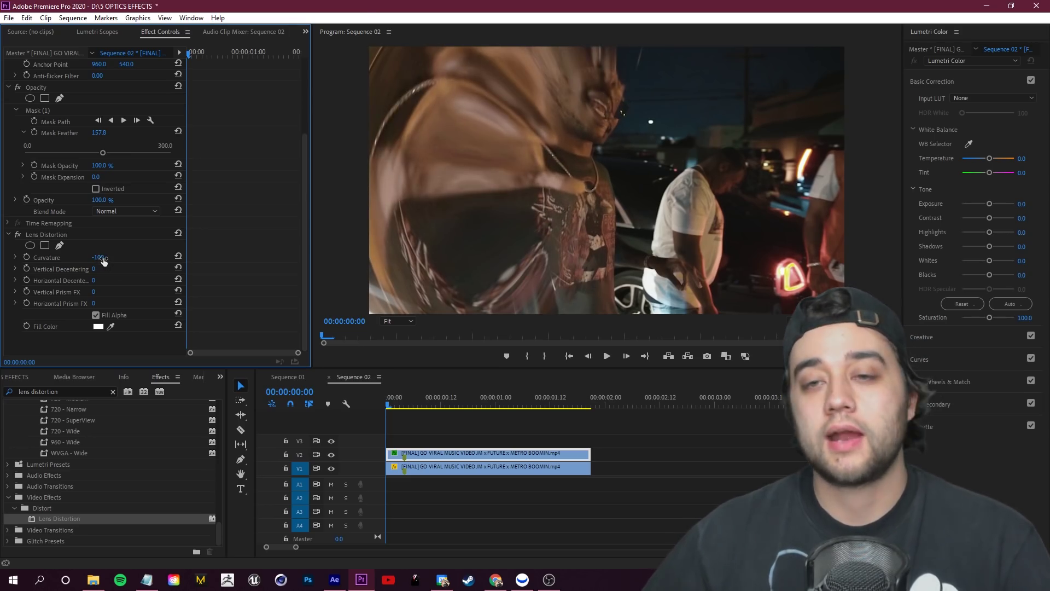
{"action": "mouse_move", "coordinate": [389, 407]}
{"action": "left_mouse_down"}
{"action": "mouse_move", "coordinate": [476, 408]}
{"action": "mouse_move", "coordinate": [388, 405]}
{"action": "left_mouse_up"}
{"action": "left_click", "coordinate": [458, 466]}
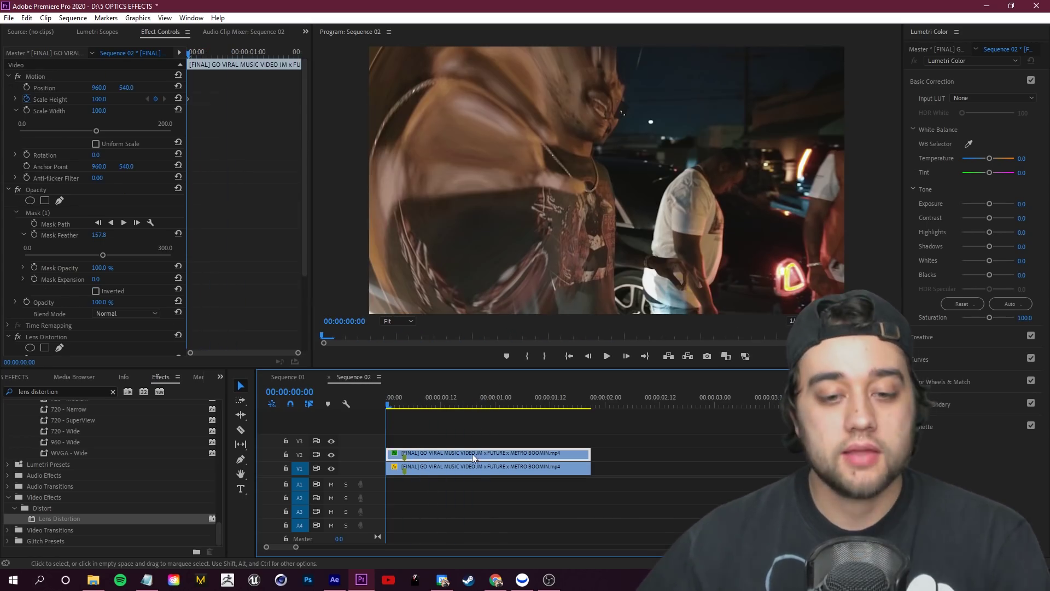
{"action": "left_click", "coordinate": [301, 236]}
{"action": "left_click_drag", "start_coordinate": [305, 269], "coordinate": [307, 336]}
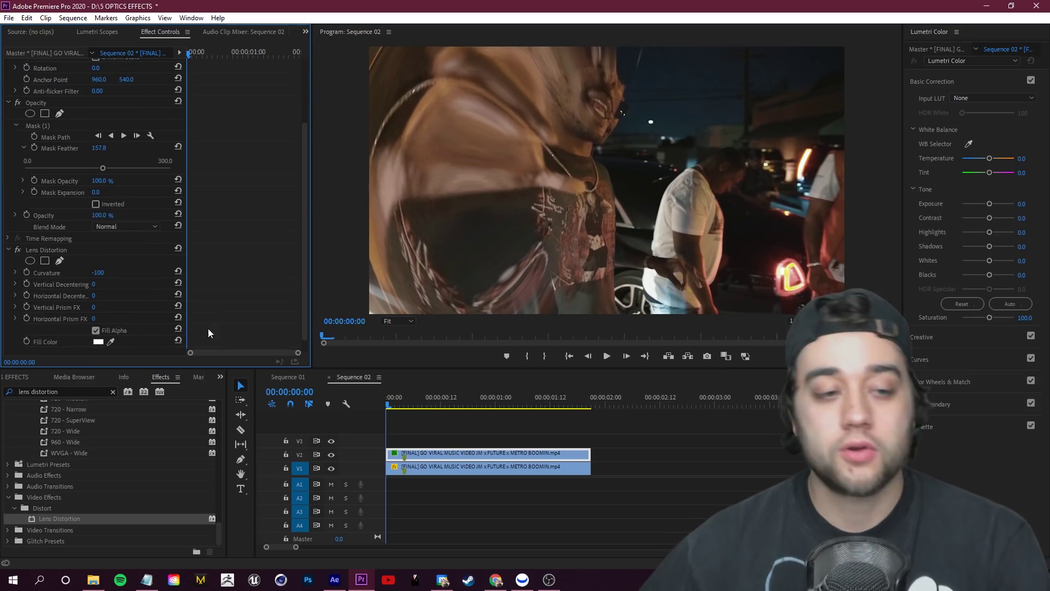
{"action": "scroll", "coordinate": [232, 311], "scroll_direction": "down", "scroll_amount": 1}
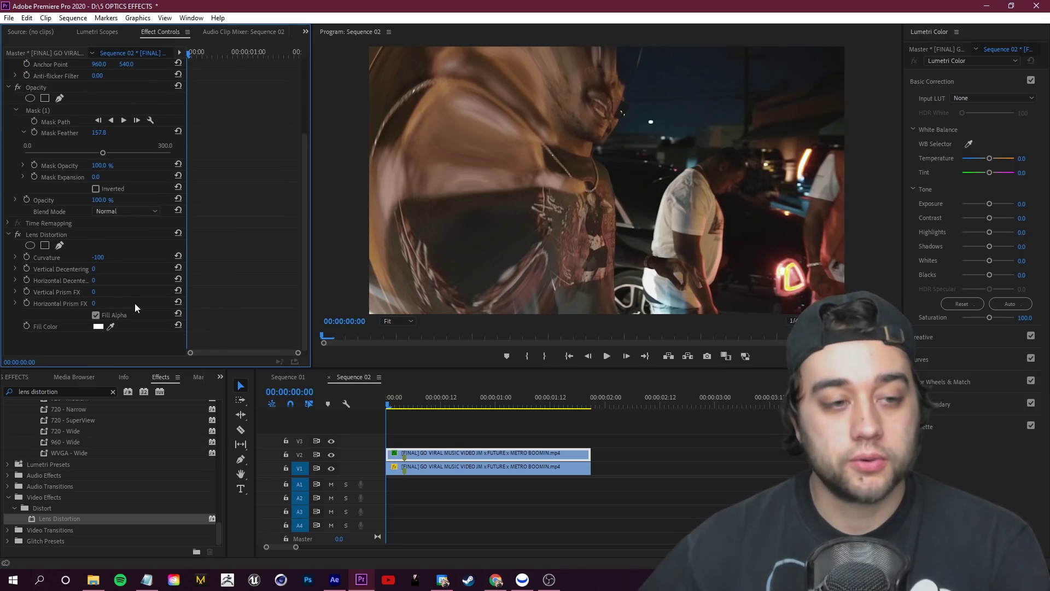
{"action": "scroll", "coordinate": [135, 303], "scroll_direction": "up", "scroll_amount": 6}
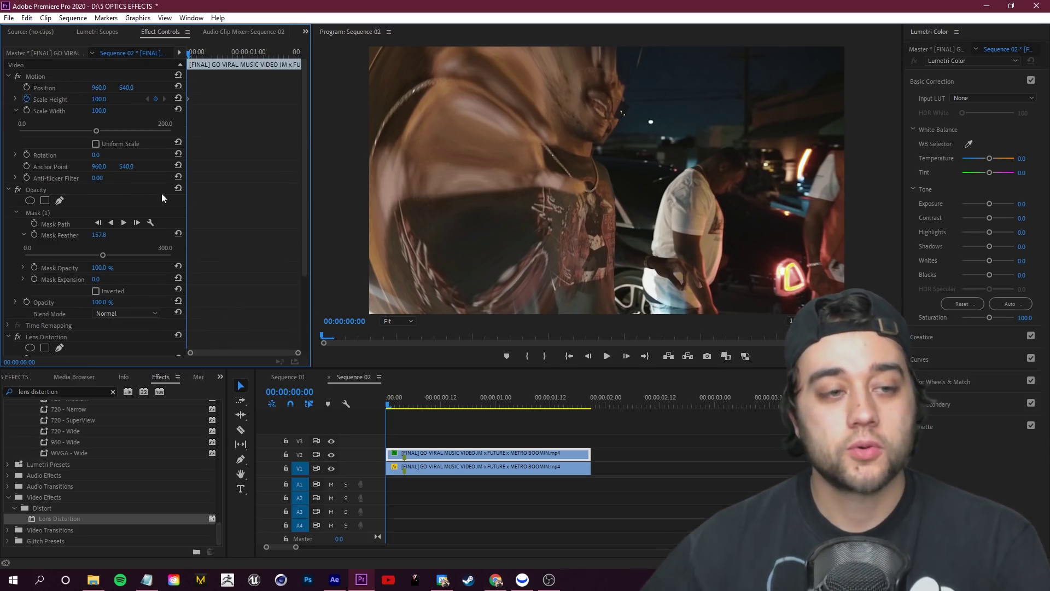
Try the Color Burn, Color Dodge and Screen blend modes on the V2 clip, and return it to Normal.
{"action": "left_click", "coordinate": [15, 213]}
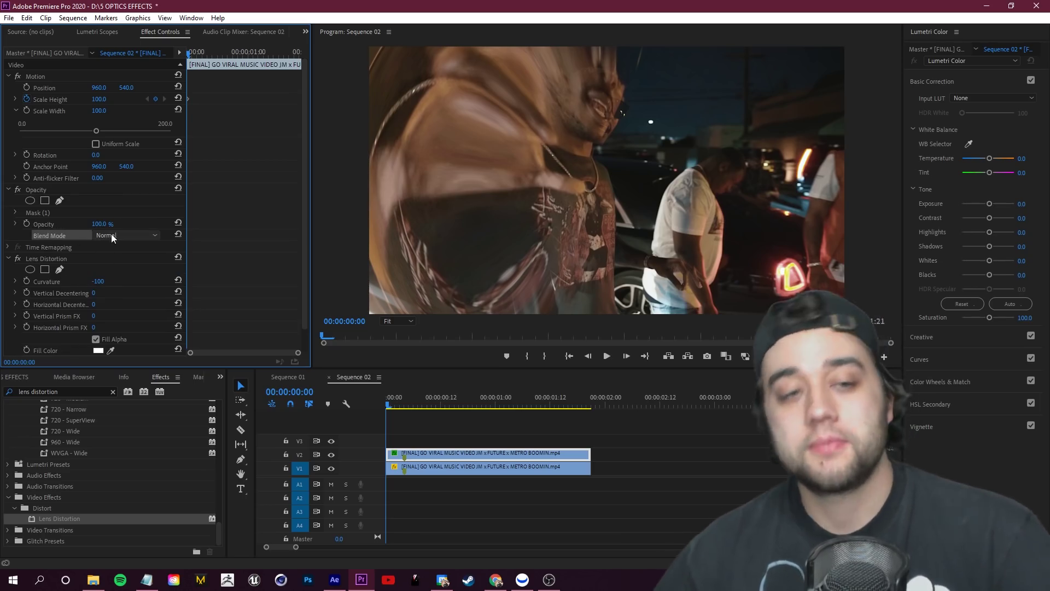
{"action": "left_click", "coordinate": [114, 237]}
{"action": "left_click", "coordinate": [131, 321]}
{"action": "left_click", "coordinate": [116, 236]}
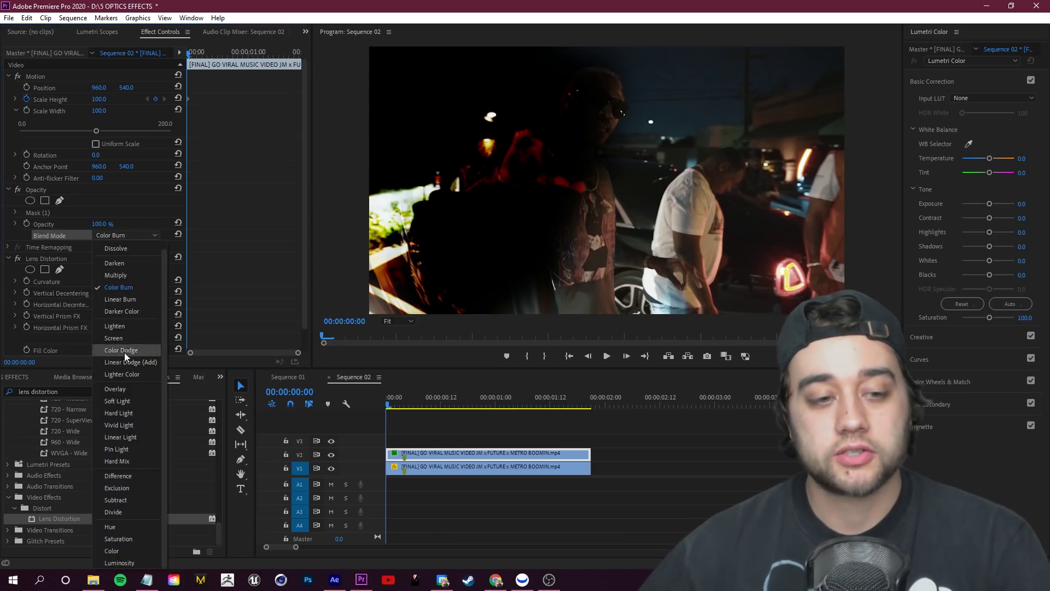
{"action": "left_click", "coordinate": [124, 350]}
{"action": "left_click", "coordinate": [121, 236]}
{"action": "left_click", "coordinate": [136, 343]}
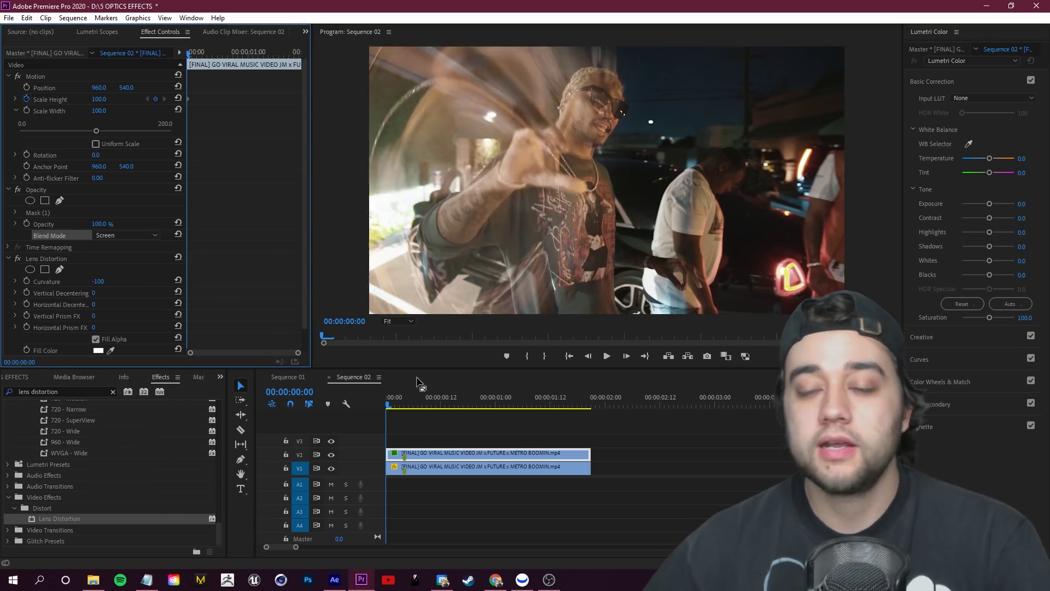
{"action": "left_click", "coordinate": [125, 235]}
{"action": "left_click", "coordinate": [129, 327]}
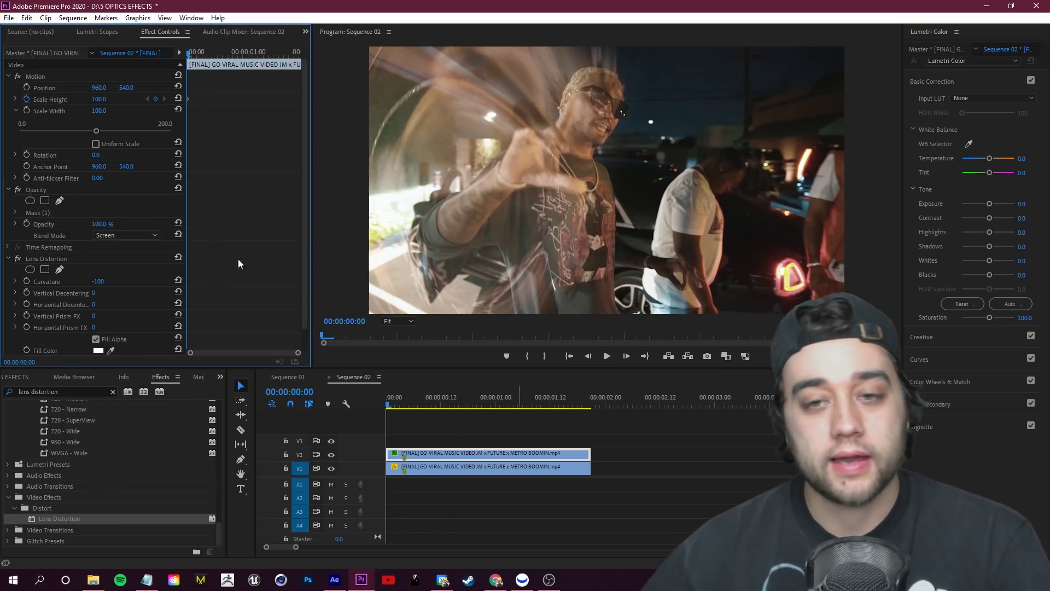
{"action": "left_click", "coordinate": [132, 236]}
{"action": "left_click", "coordinate": [130, 322]}
Play back the masked lens distortion effect and return the playhead to the start of the sequence.
{"action": "left_click", "coordinate": [614, 411]}
{"action": "key", "text": "space"}
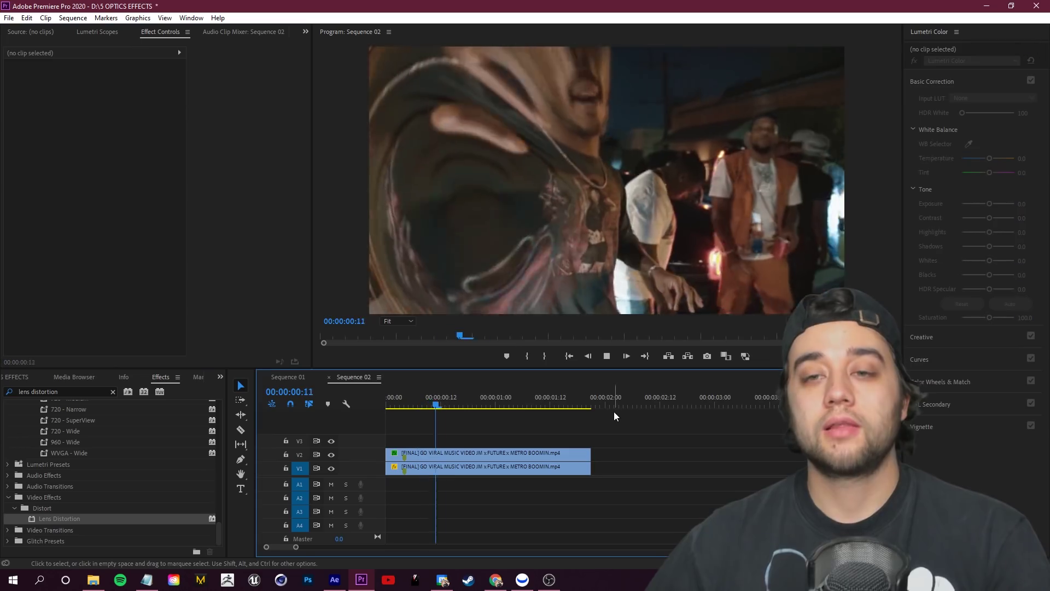
{"action": "key", "text": "space"}
{"action": "left_click_drag", "start_coordinate": [544, 403], "coordinate": [359, 422]}
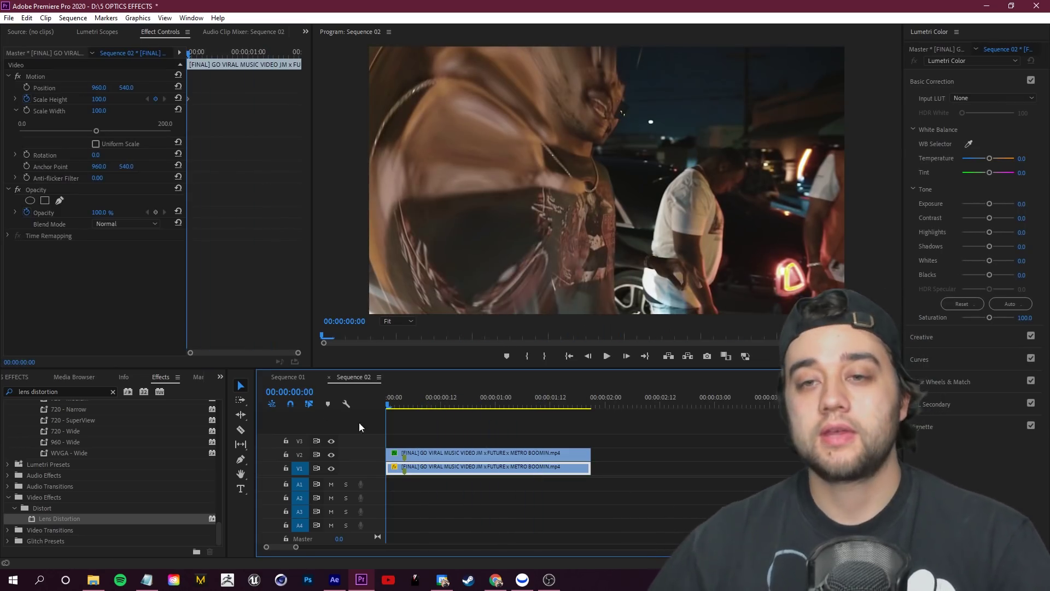
Save the project, switch to After Effects, and apply Easy Ease to the OPTICS WAVE layer's Field Of View and Refractive Index keyframes.
{"action": "key", "text": "ctrl+s"}
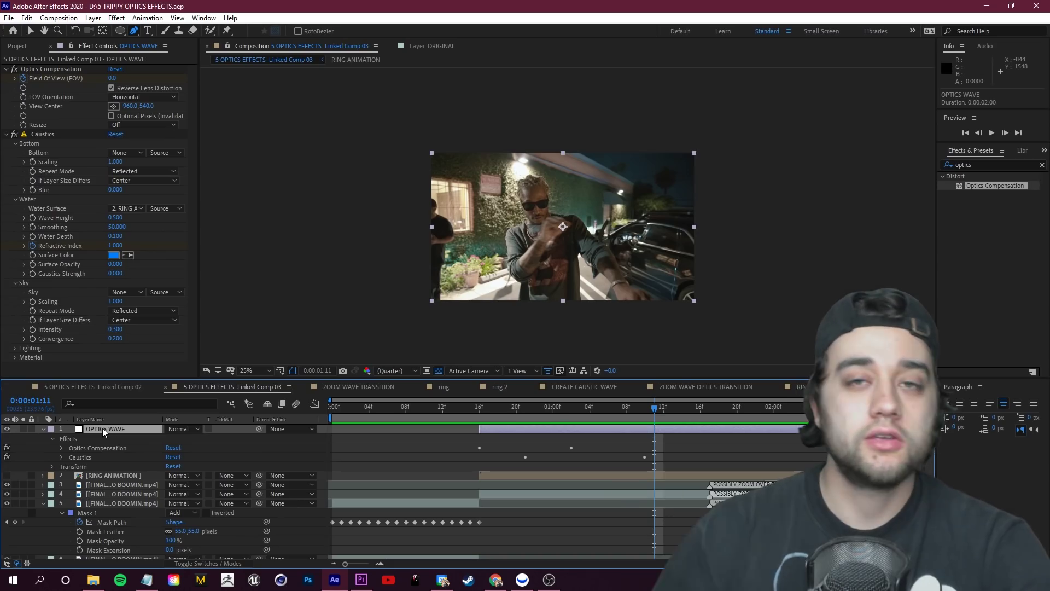
{"action": "key", "text": "u"}
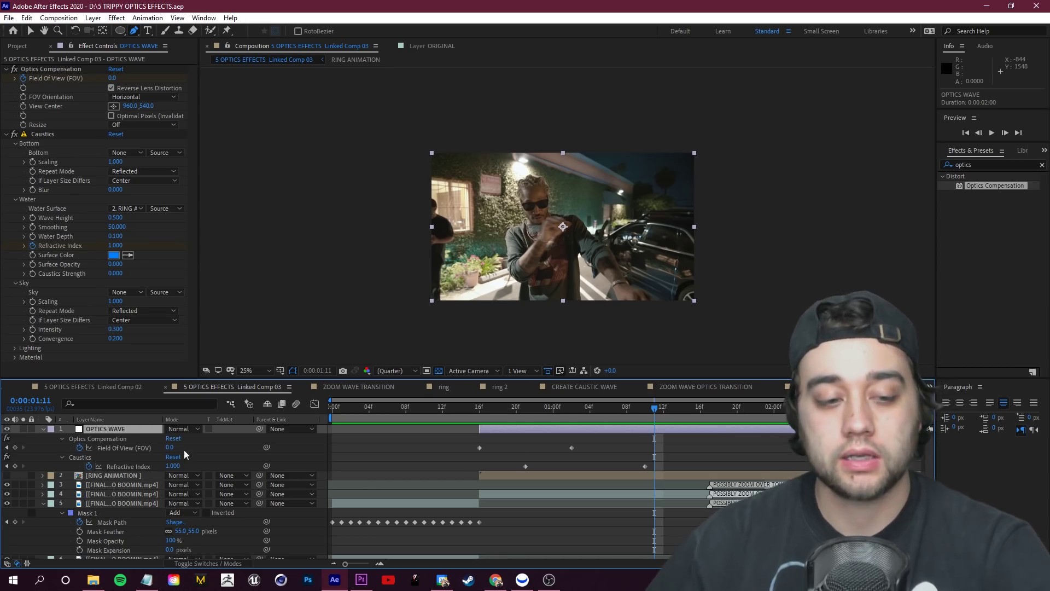
{"action": "left_click_drag", "start_coordinate": [461, 442], "coordinate": [650, 472]}
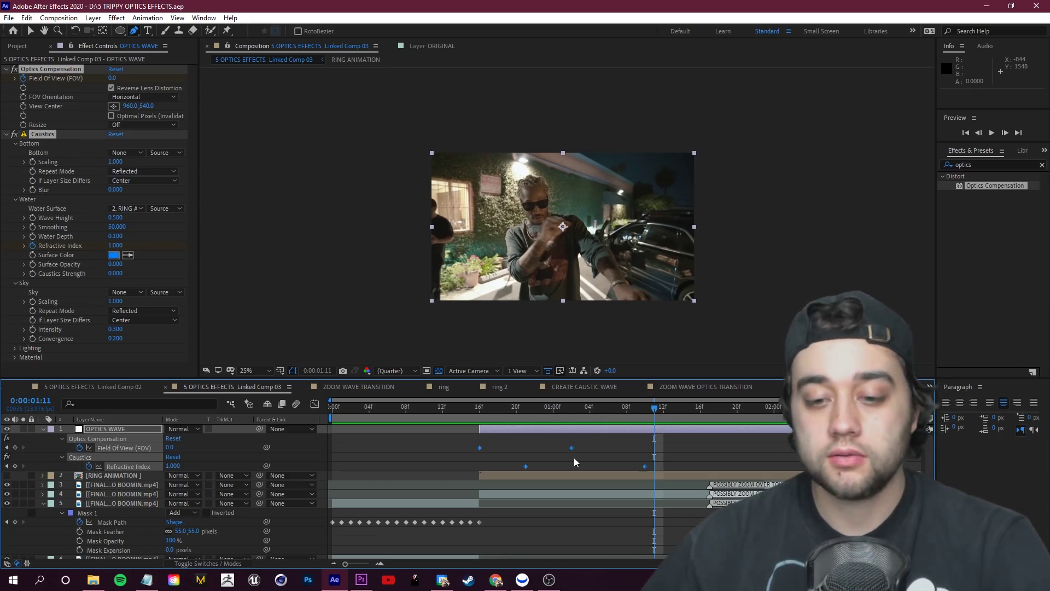
{"action": "right_click", "coordinate": [571, 448]}
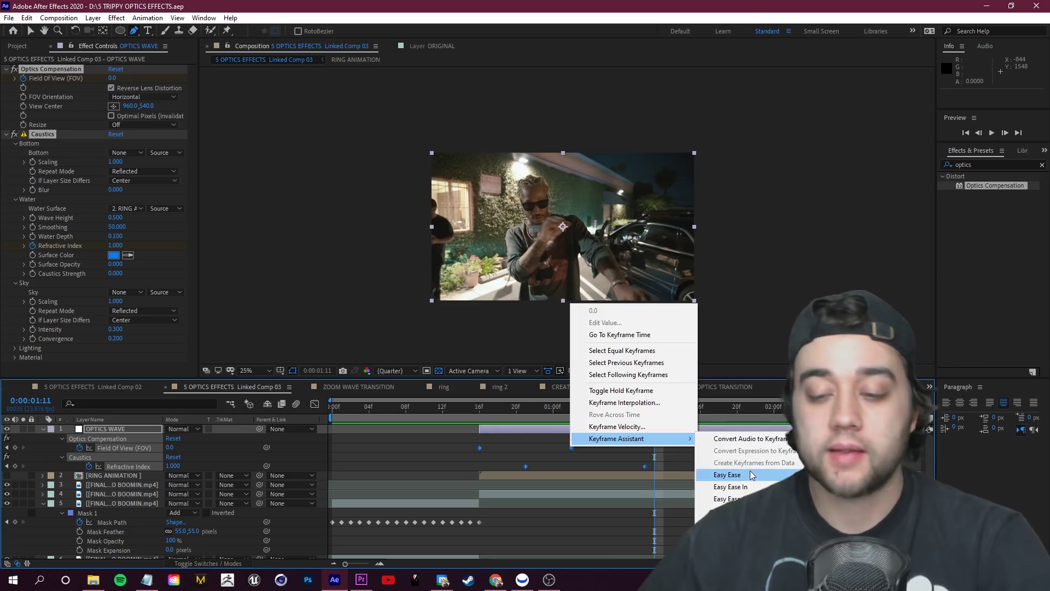
{"action": "left_click", "coordinate": [727, 474]}
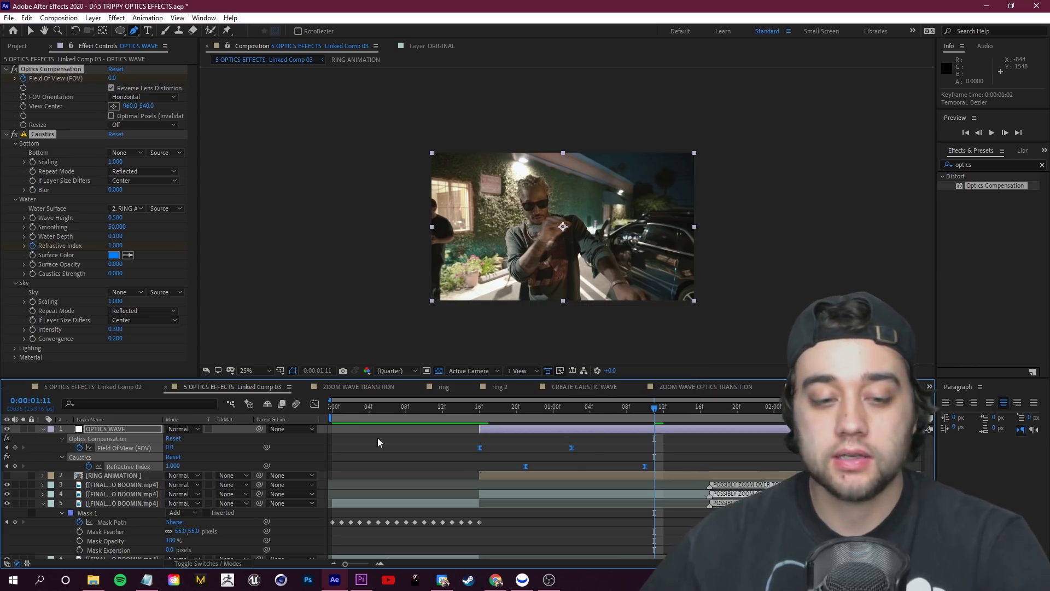
Inspect the eased OPTICS WAVE keyframes as graph curves and play back the transition in Linked Comp 03.
{"action": "left_click", "coordinate": [314, 406]}
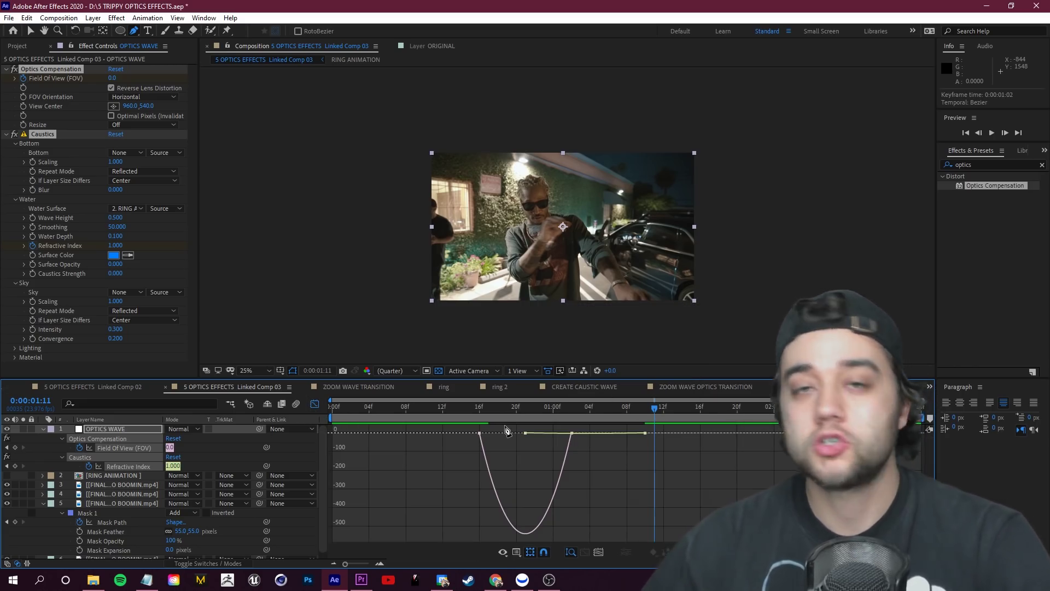
{"action": "left_click", "coordinate": [316, 405]}
{"action": "key", "text": "space"}
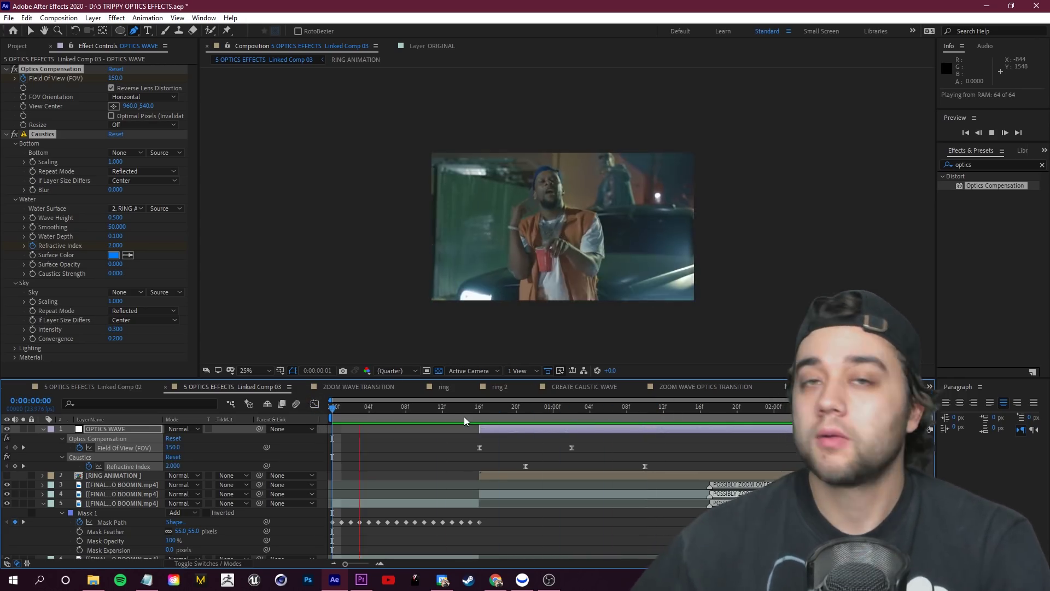
{"action": "key", "text": "space"}
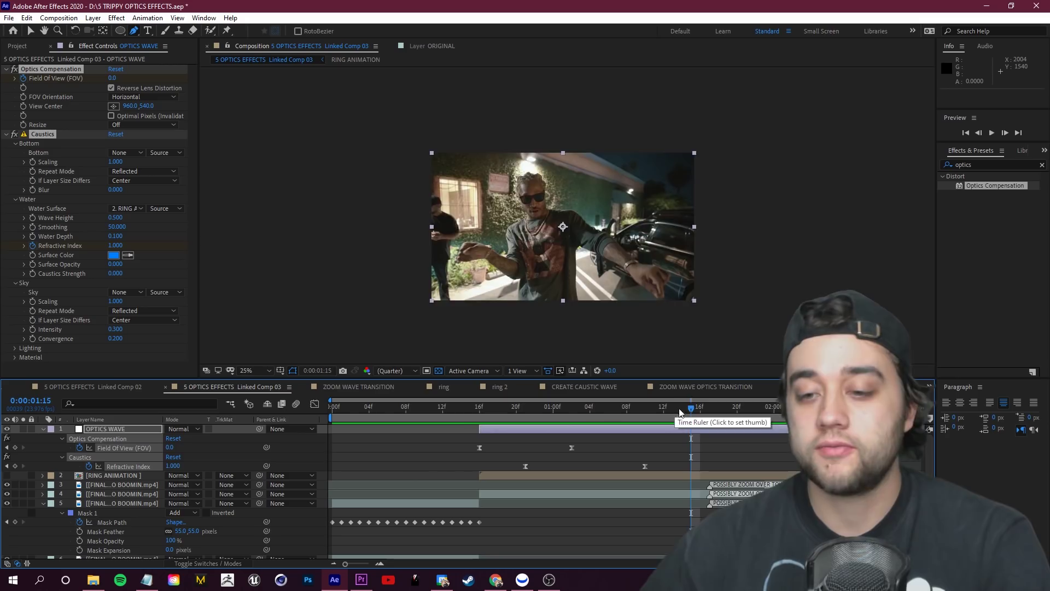
{"action": "left_click", "coordinate": [406, 409]}
{"action": "key", "text": "space"}
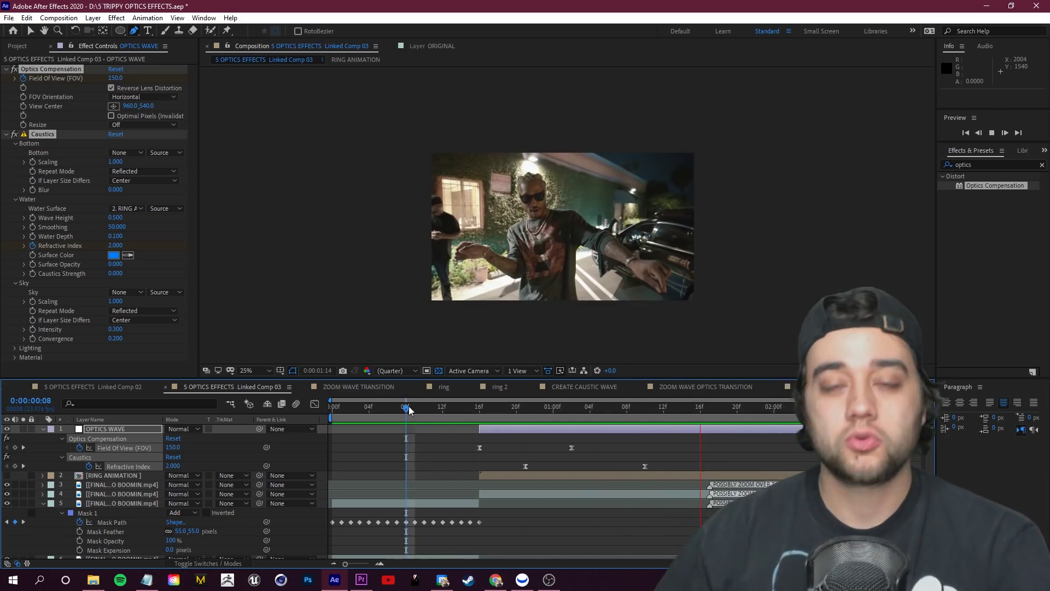
{"action": "key", "text": "space"}
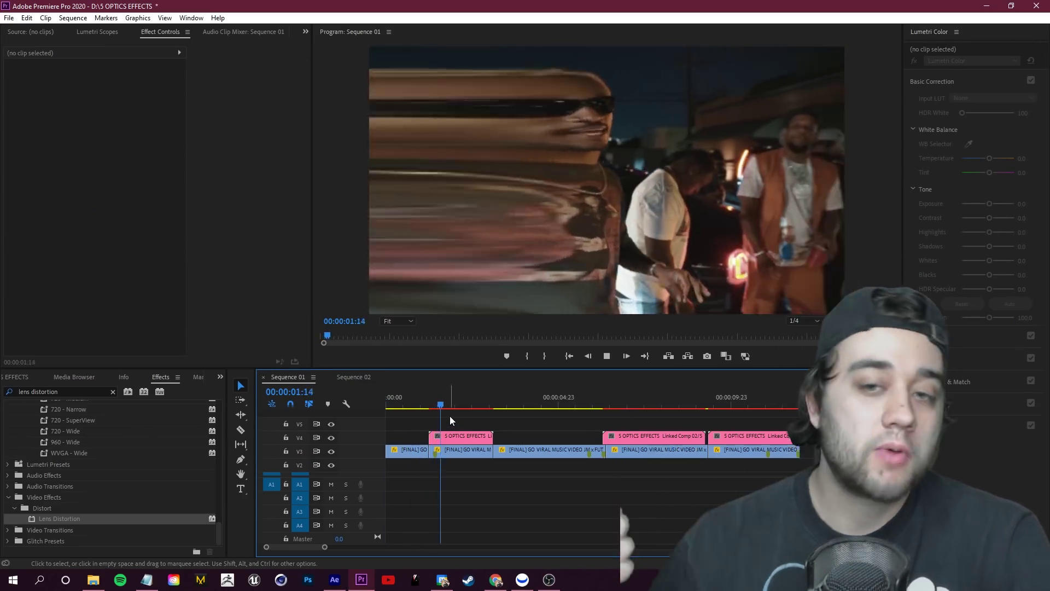
In Premiere Pro's Sequence 02, duplicate the second V1 clip onto V2 and shape a four-point opacity mask over the left half of the frame.
{"action": "key", "text": "space"}
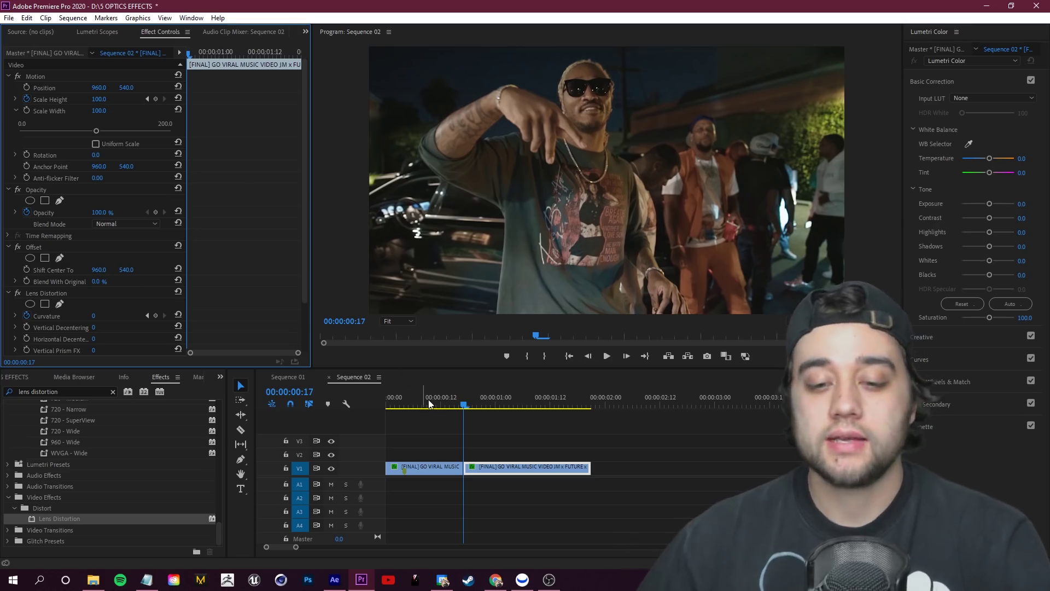
{"action": "left_click_drag", "start_coordinate": [500, 468], "coordinate": [505, 458]}
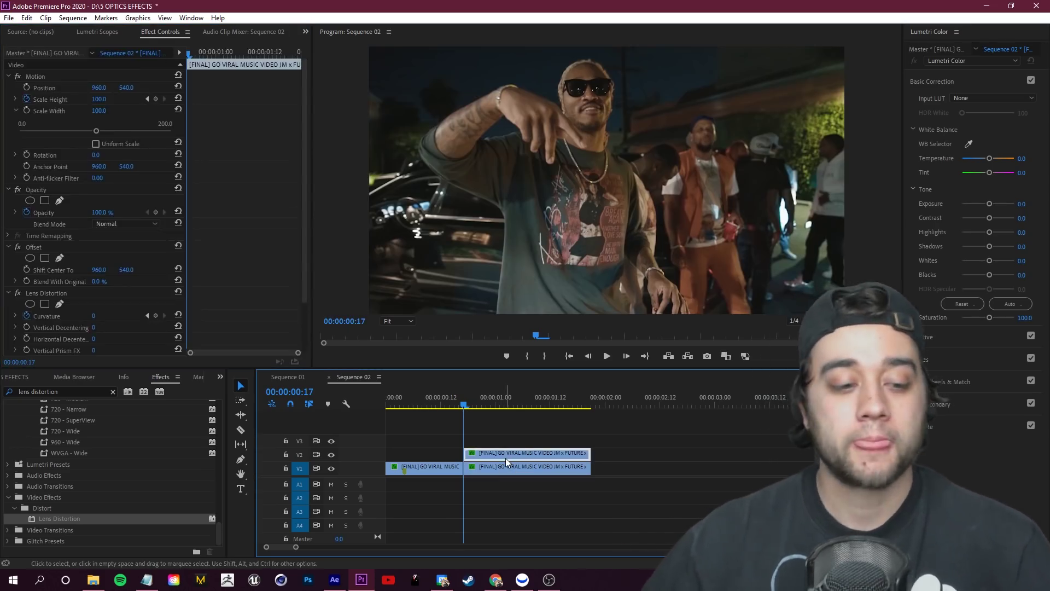
{"action": "left_click", "coordinate": [45, 212]}
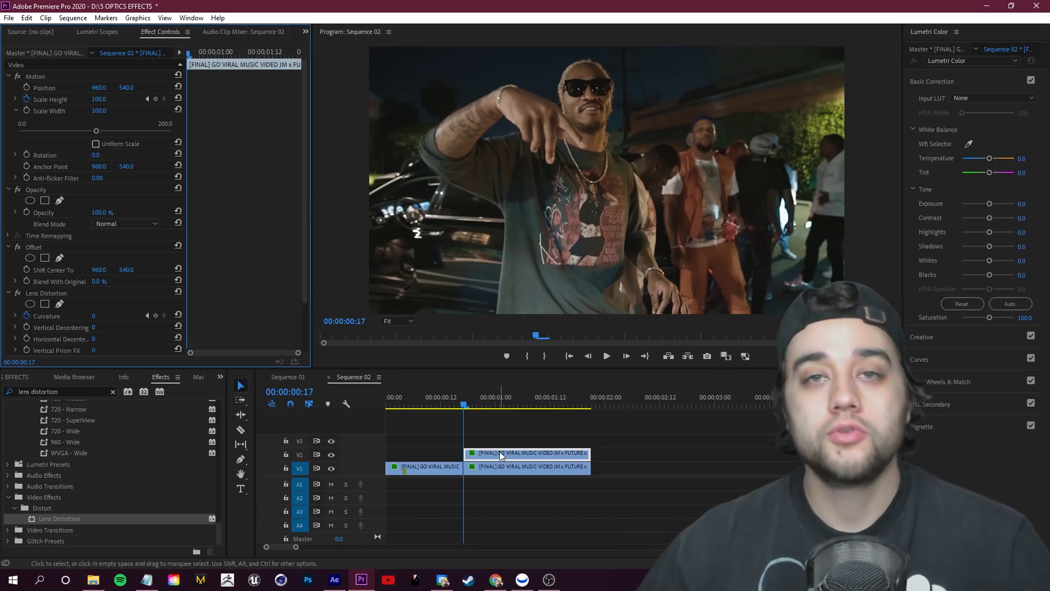
{"action": "left_click", "coordinate": [45, 201]}
{"action": "left_click_drag", "start_coordinate": [626, 202], "coordinate": [605, 407]}
{"action": "left_click_drag", "start_coordinate": [517, 186], "coordinate": [596, 3]}
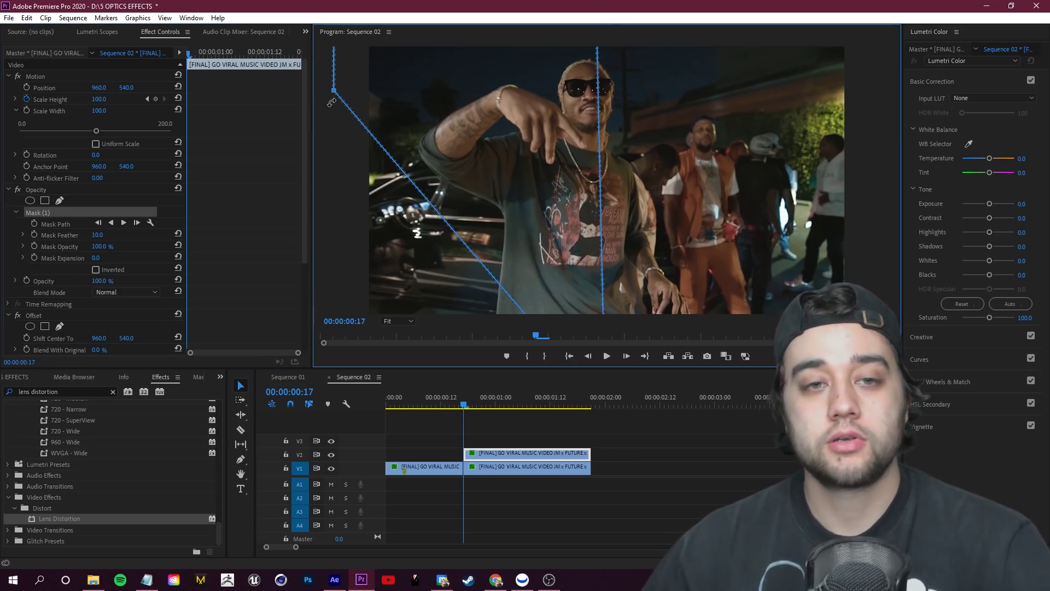
{"action": "left_click_drag", "start_coordinate": [326, 283], "coordinate": [294, 389]}
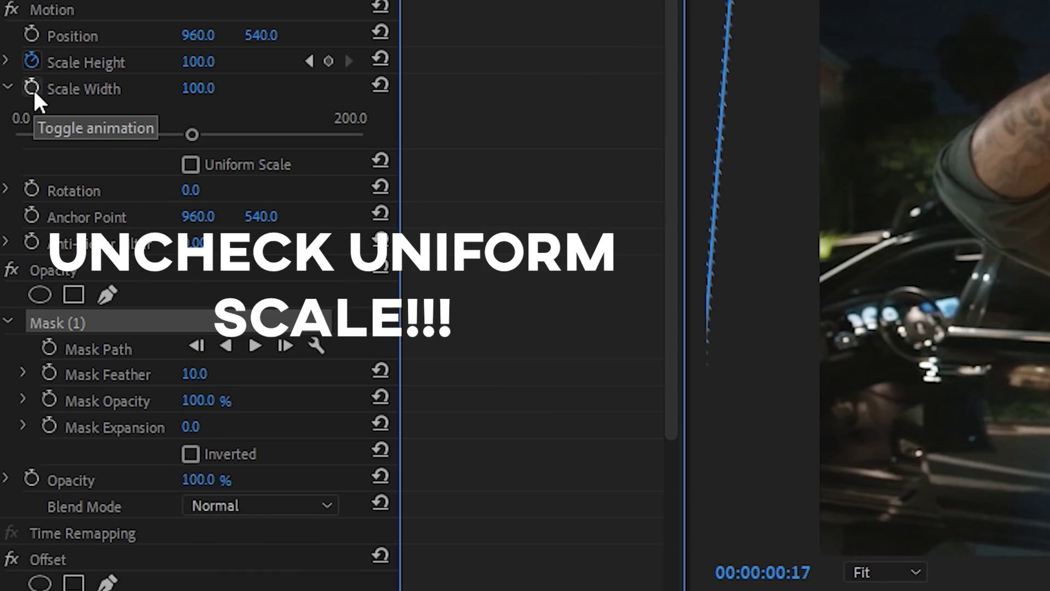
Enable Scale Width keyframing on the masked V2 clip and extend the clip's start back over the first V1 clip.
{"action": "left_click", "coordinate": [32, 87]}
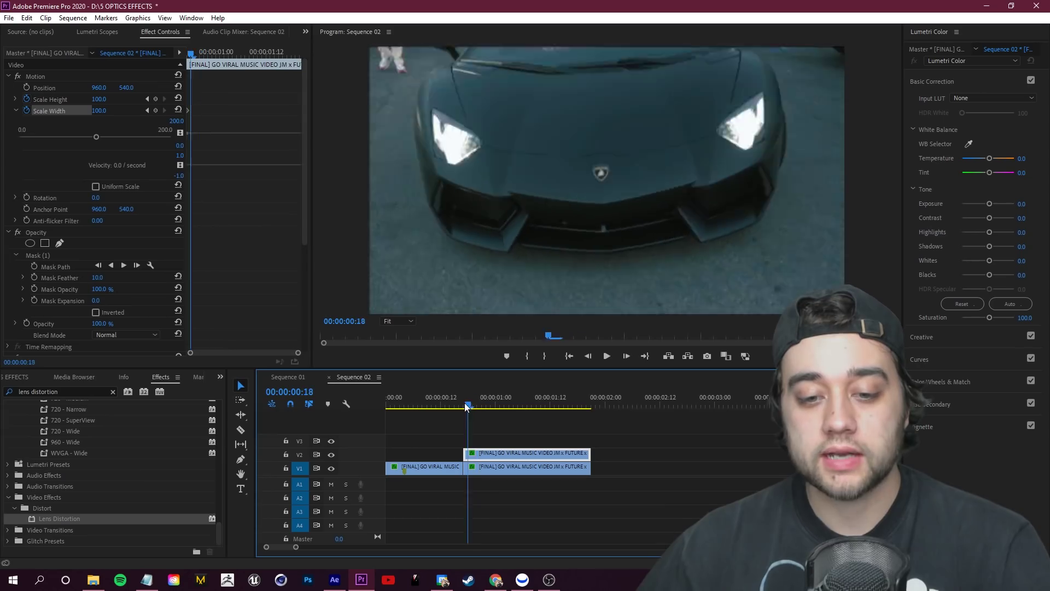
{"action": "left_click_drag", "start_coordinate": [464, 453], "coordinate": [404, 450]}
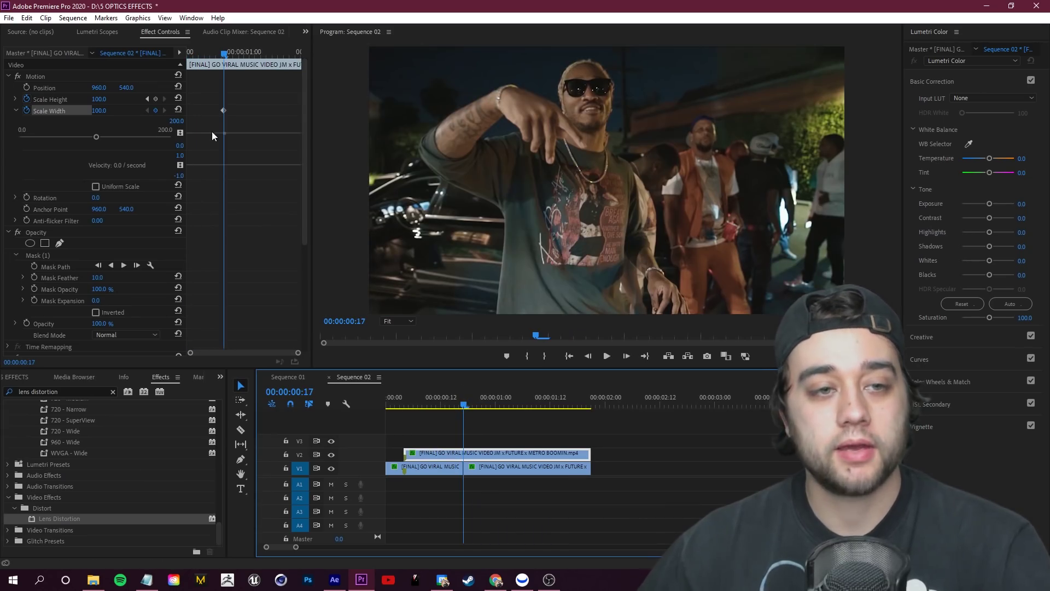
{"action": "left_click_drag", "start_coordinate": [464, 406], "coordinate": [407, 409]}
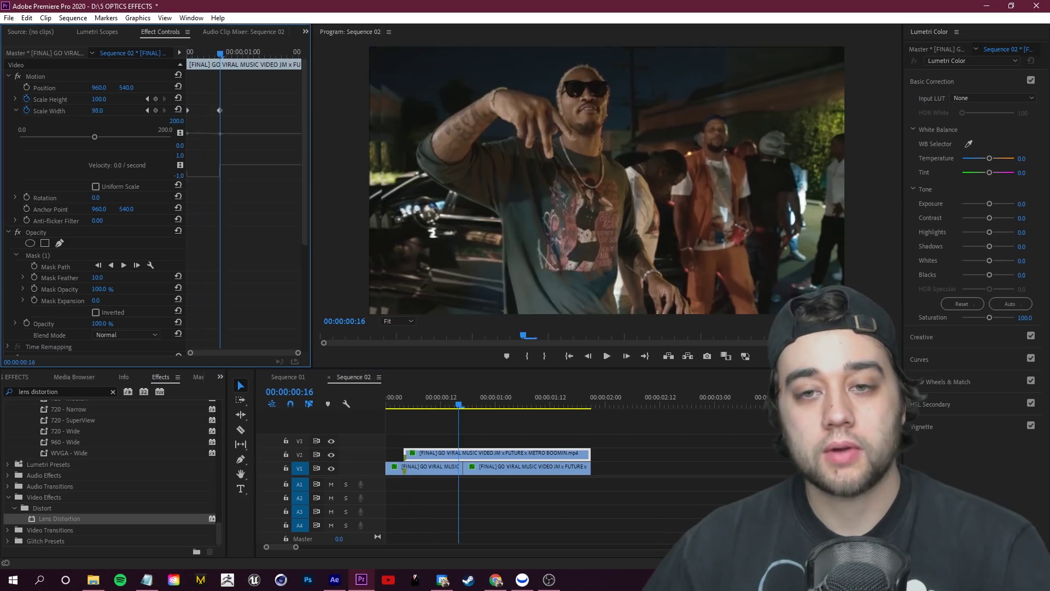
Set the V2 clip's Scale Width to 422 at 00:00:00:16 and its mask feather to 22.4.
{"action": "left_click_drag", "start_coordinate": [99, 110], "coordinate": [275, 110]}
{"action": "mouse_move", "coordinate": [28, 297]}
{"action": "left_mouse_down"}
{"action": "mouse_move", "coordinate": [90, 297]}
{"action": "mouse_move", "coordinate": [33, 293]}
{"action": "left_mouse_up"}
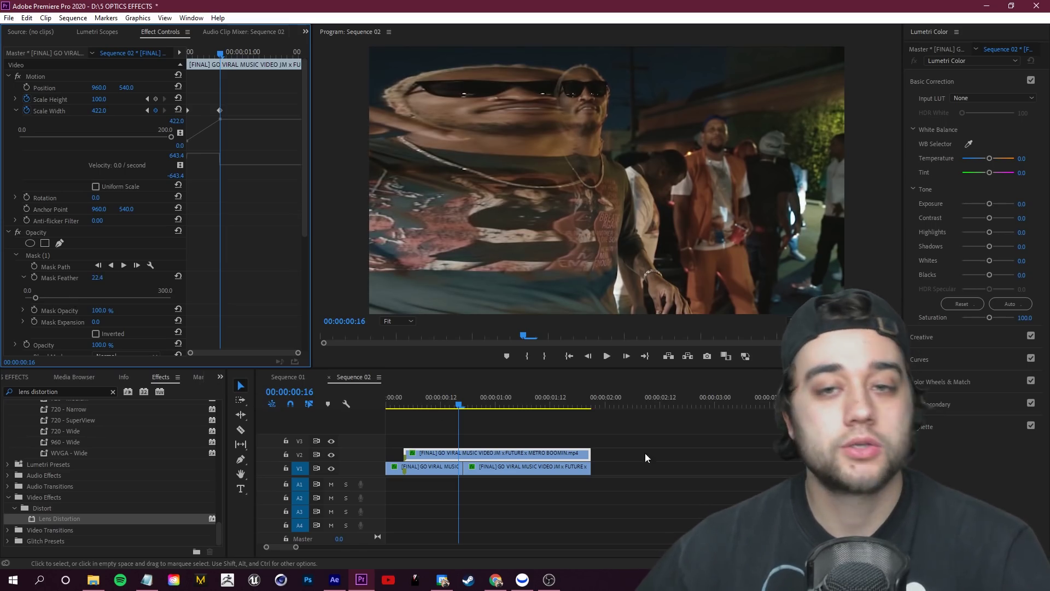
Play back and scrub through the masked width-stretch transition in Sequence 02.
{"action": "left_click", "coordinate": [420, 403]}
{"action": "key", "text": "space"}
{"action": "key", "text": "space"}
{"action": "left_click", "coordinate": [405, 408]}
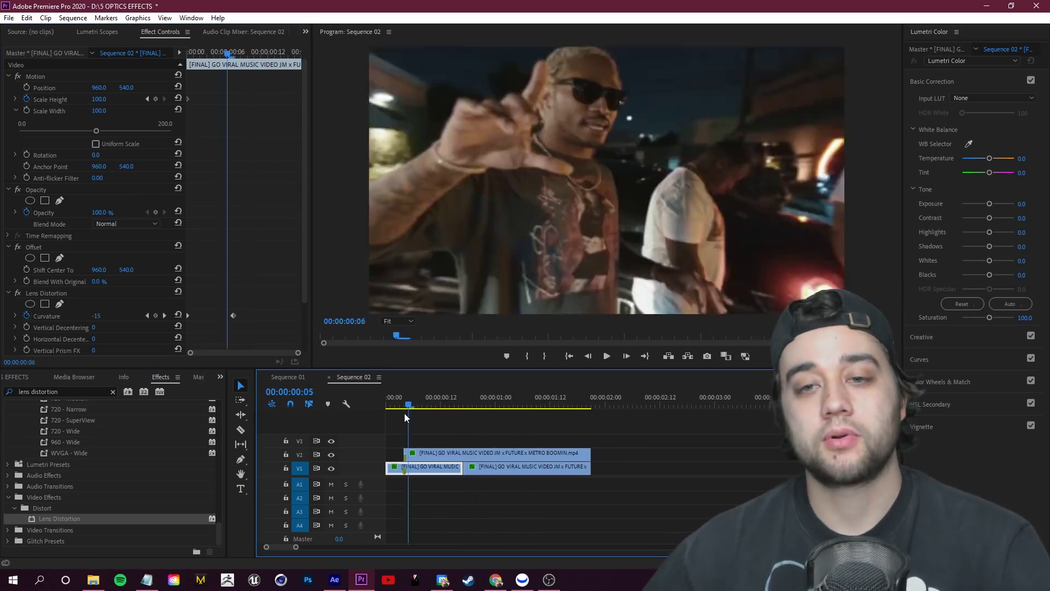
{"action": "left_click_drag", "start_coordinate": [407, 405], "coordinate": [450, 405]}
{"action": "left_click", "coordinate": [465, 455]}
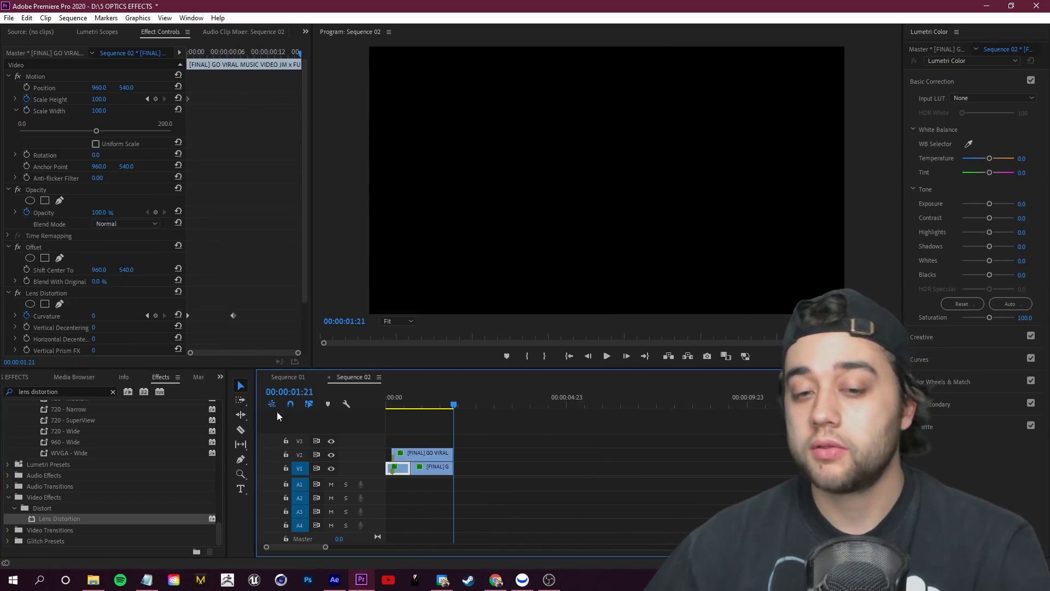
{"action": "left_click", "coordinate": [672, 436]}
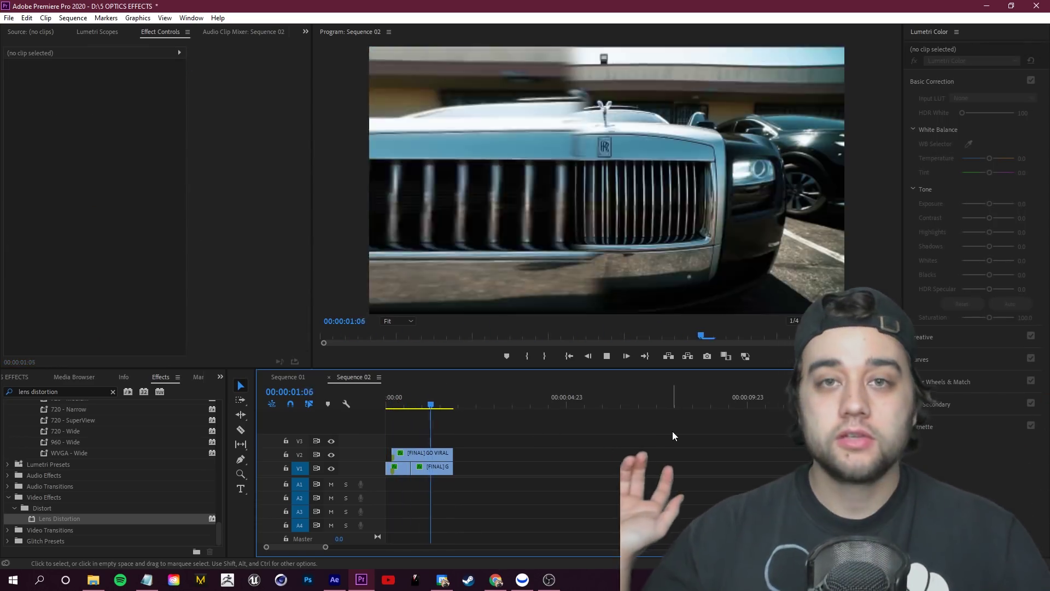